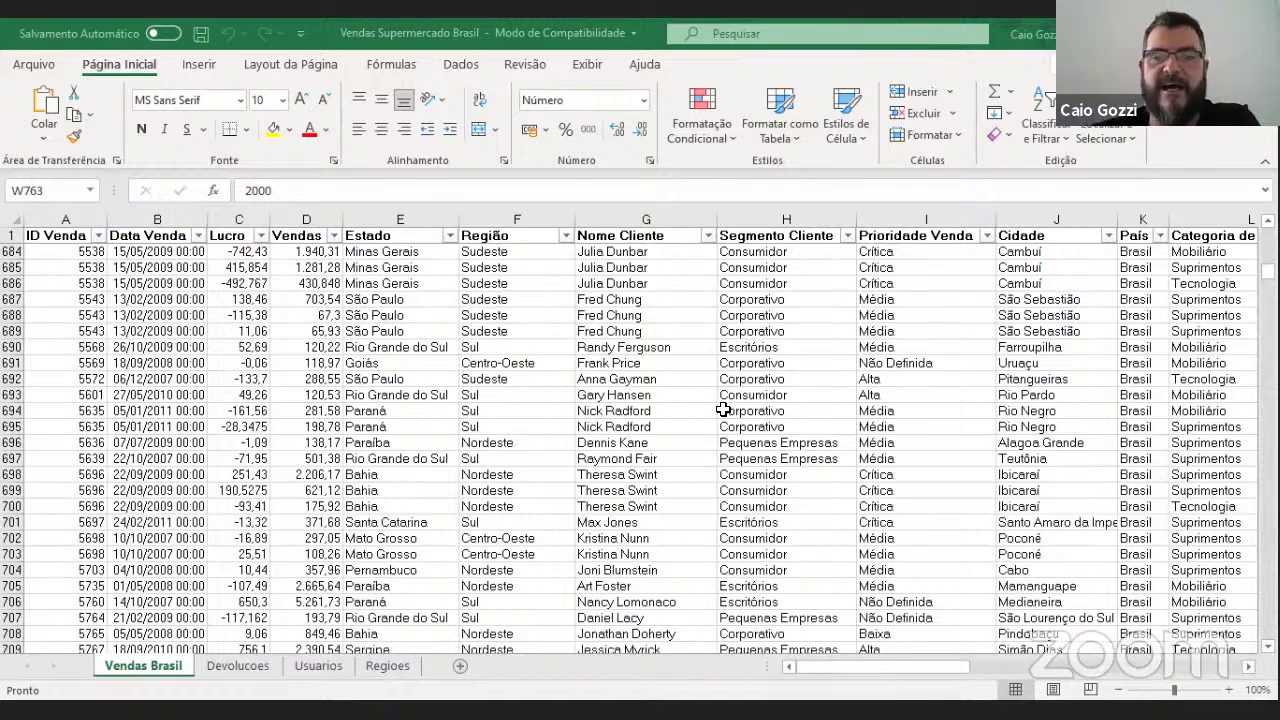
# Look over the sales records and column headings of the Vendas Brasil worksheet from its first row
pyautogui.scroll(17, 1045, 444)
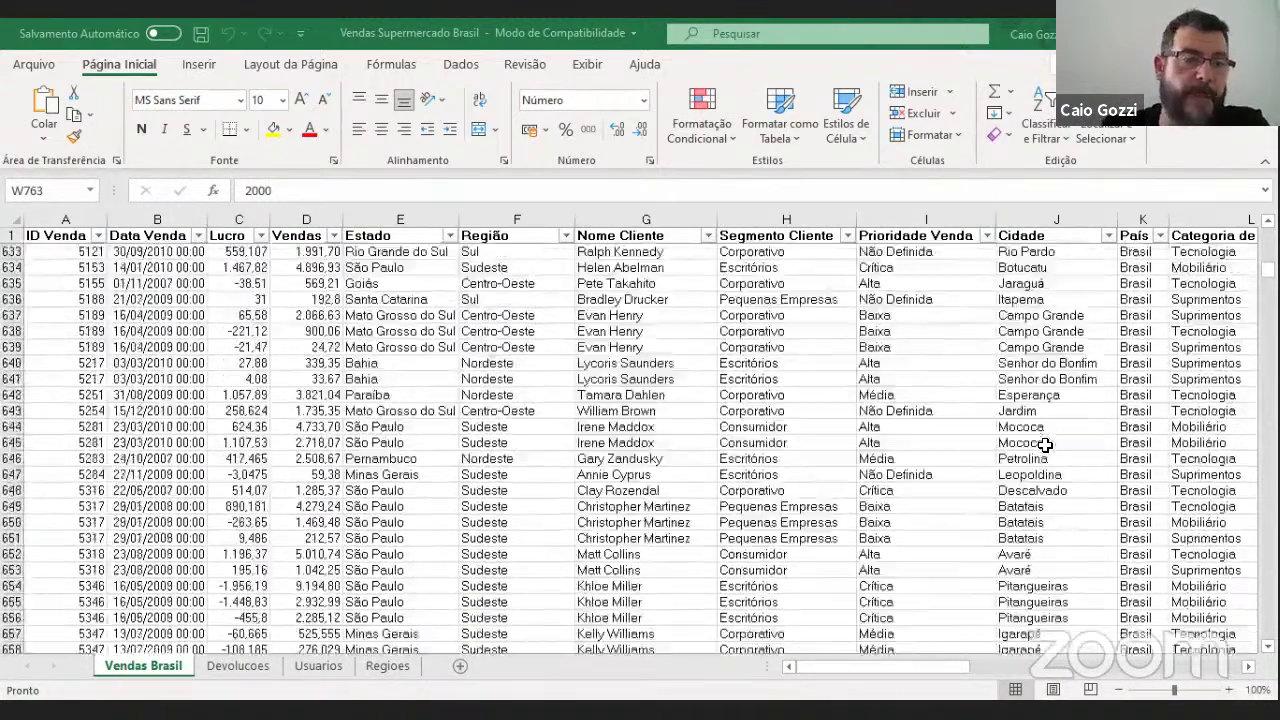
pyautogui.scroll(20, 1045, 444)
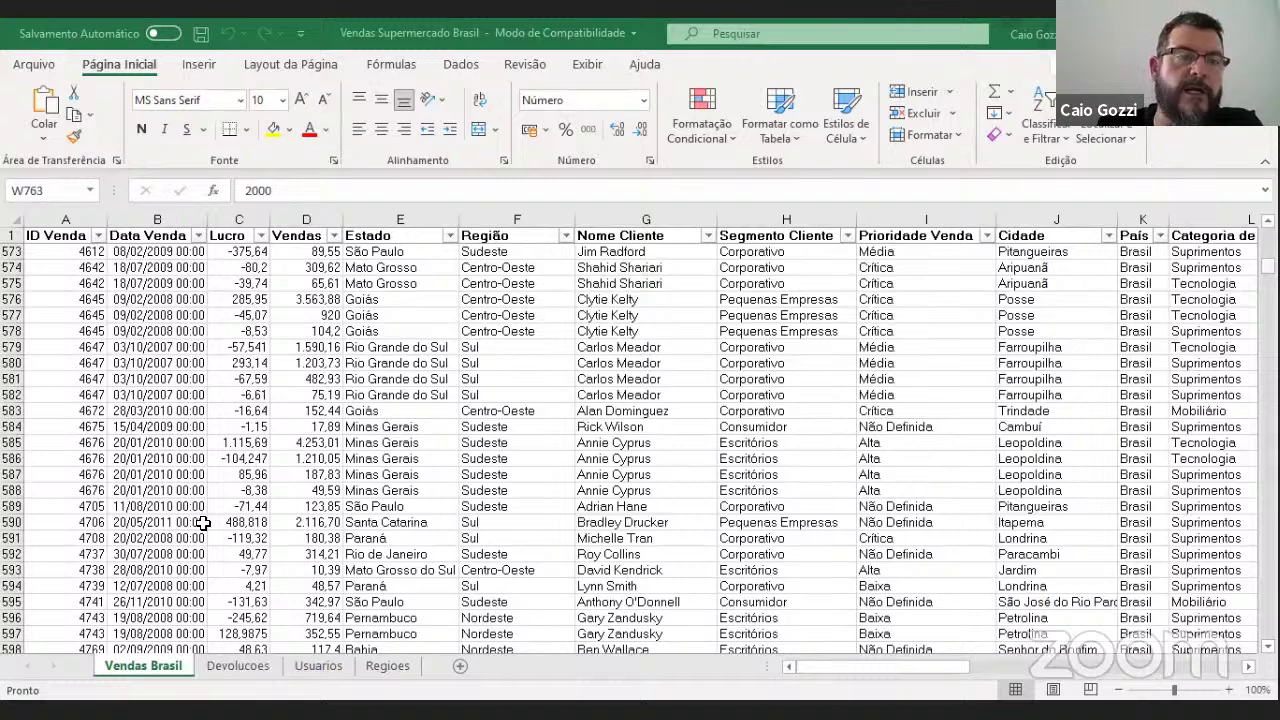
pyautogui.scroll(20, 183, 517)
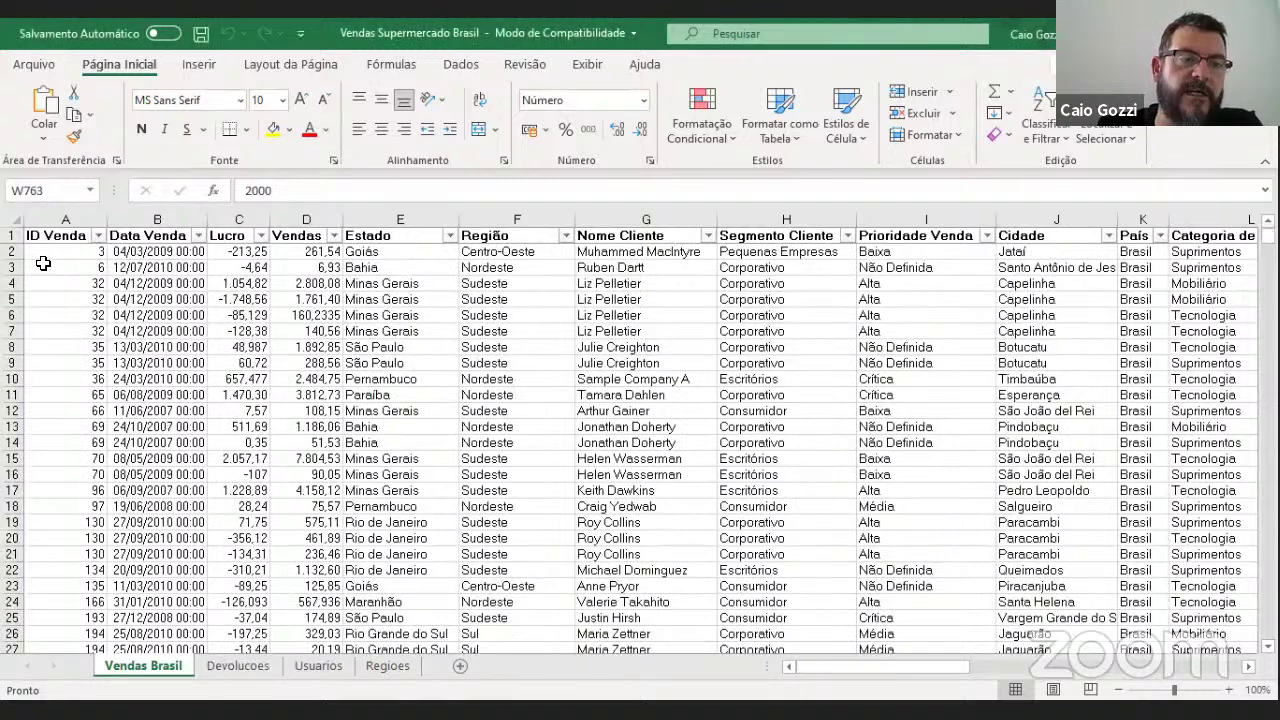
pyautogui.click(70, 217)
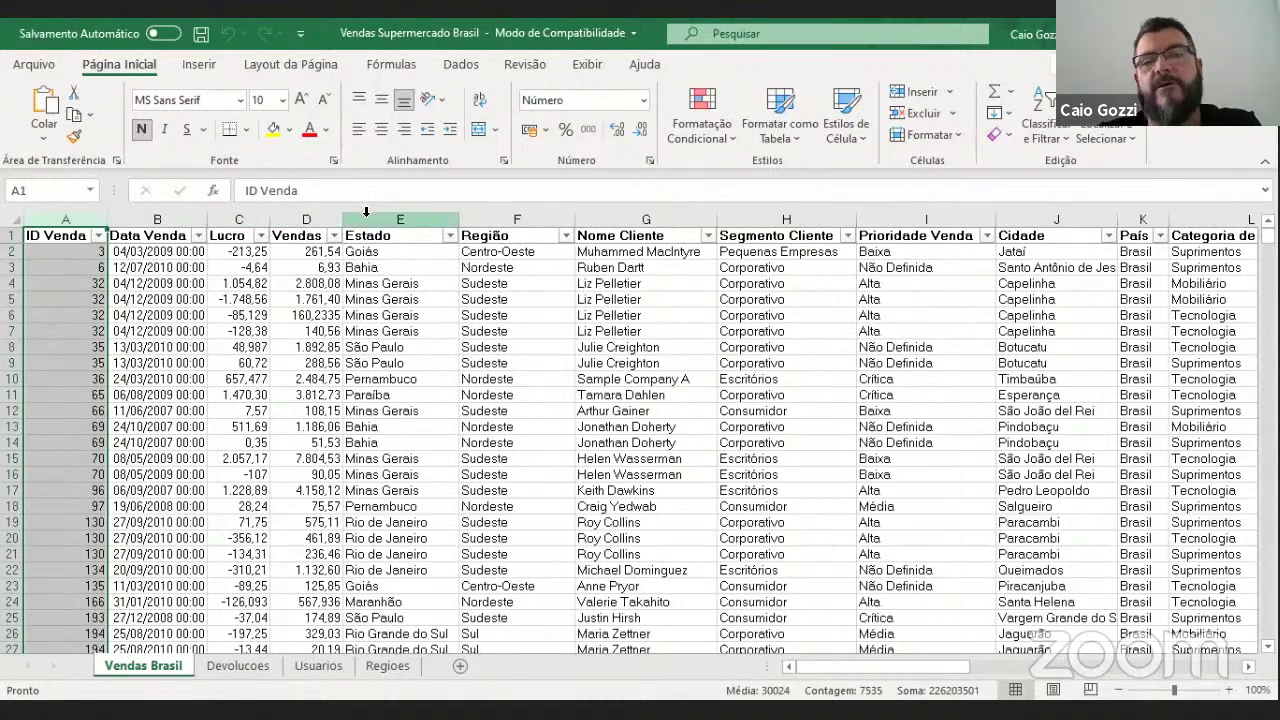
pyautogui.click(1168, 667)
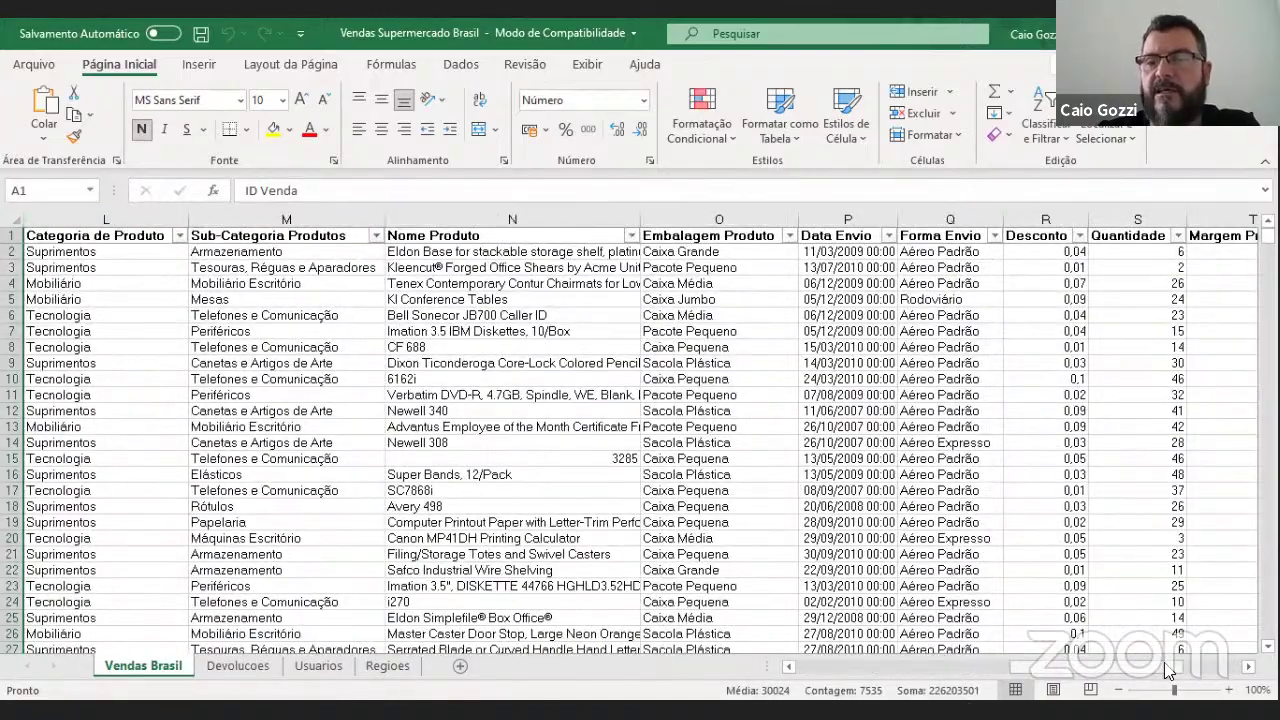
pyautogui.moveTo(1168, 672); pyautogui.dragTo(1000, 690)
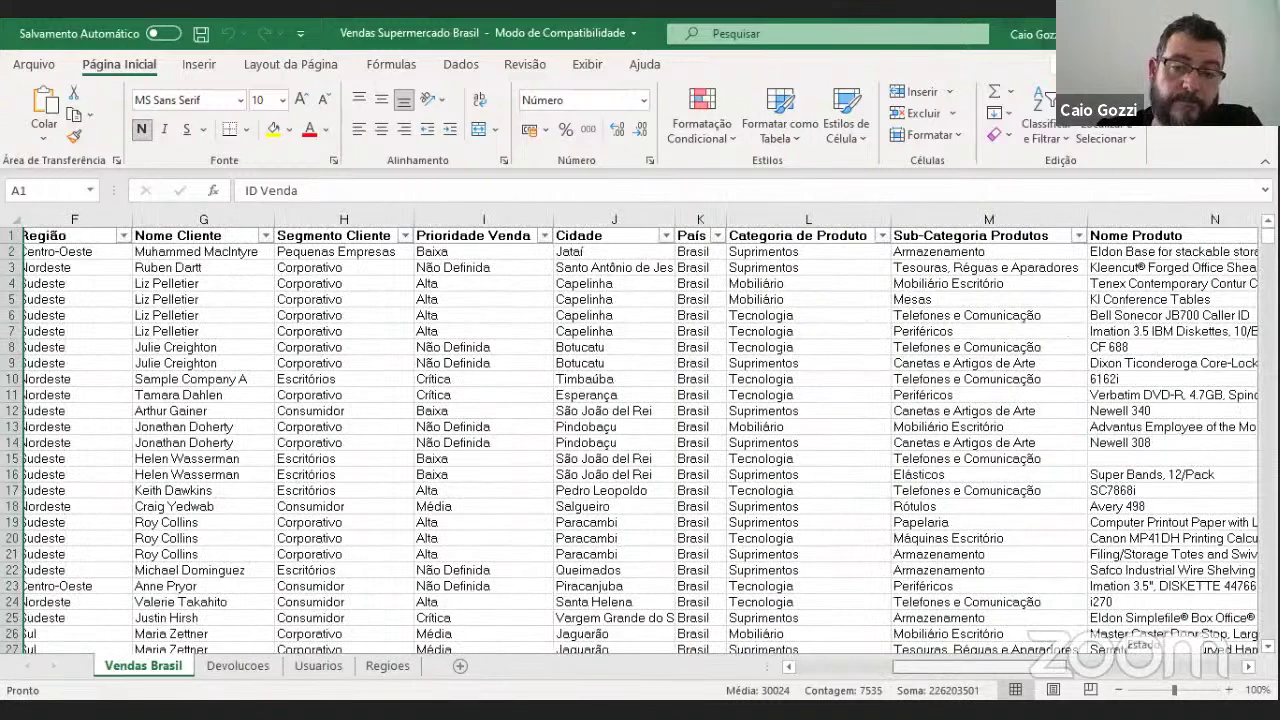
pyautogui.hotkey('ctrl', 'BackSpace')
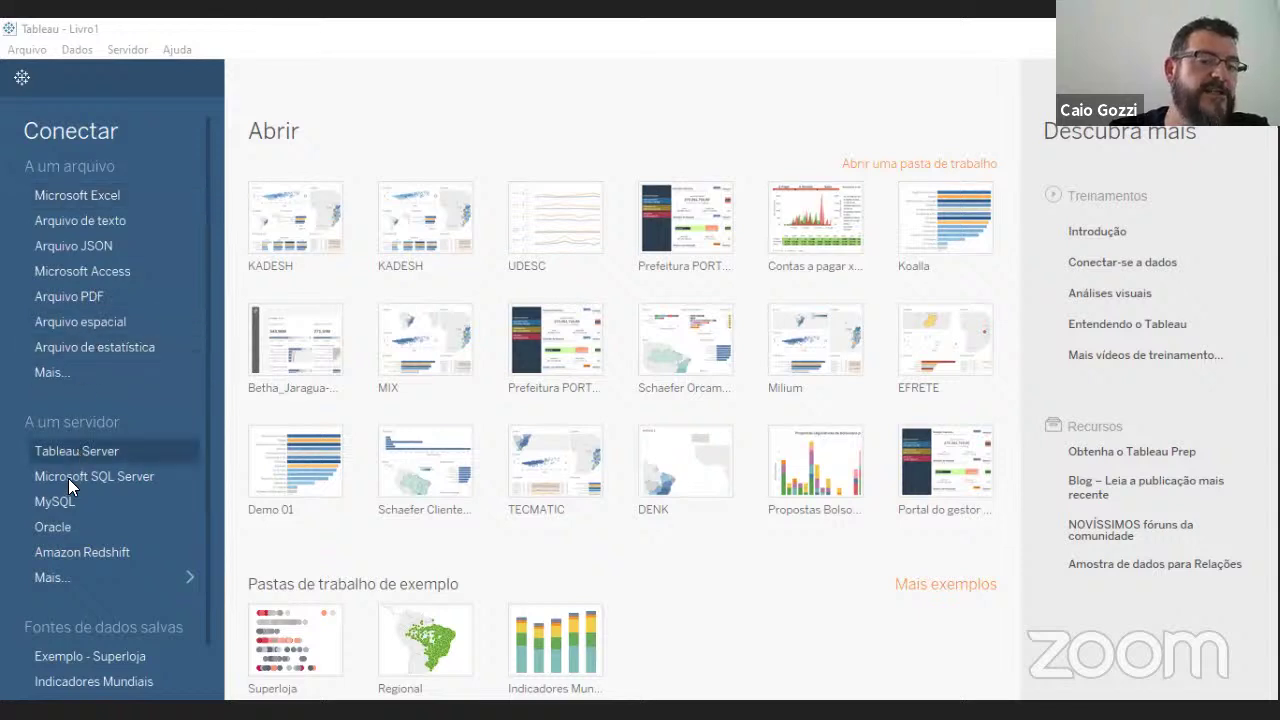
# Switch to Tableau and examine the full list of server connectors and the Microsoft SQL Server login form
pyautogui.click(98, 574)
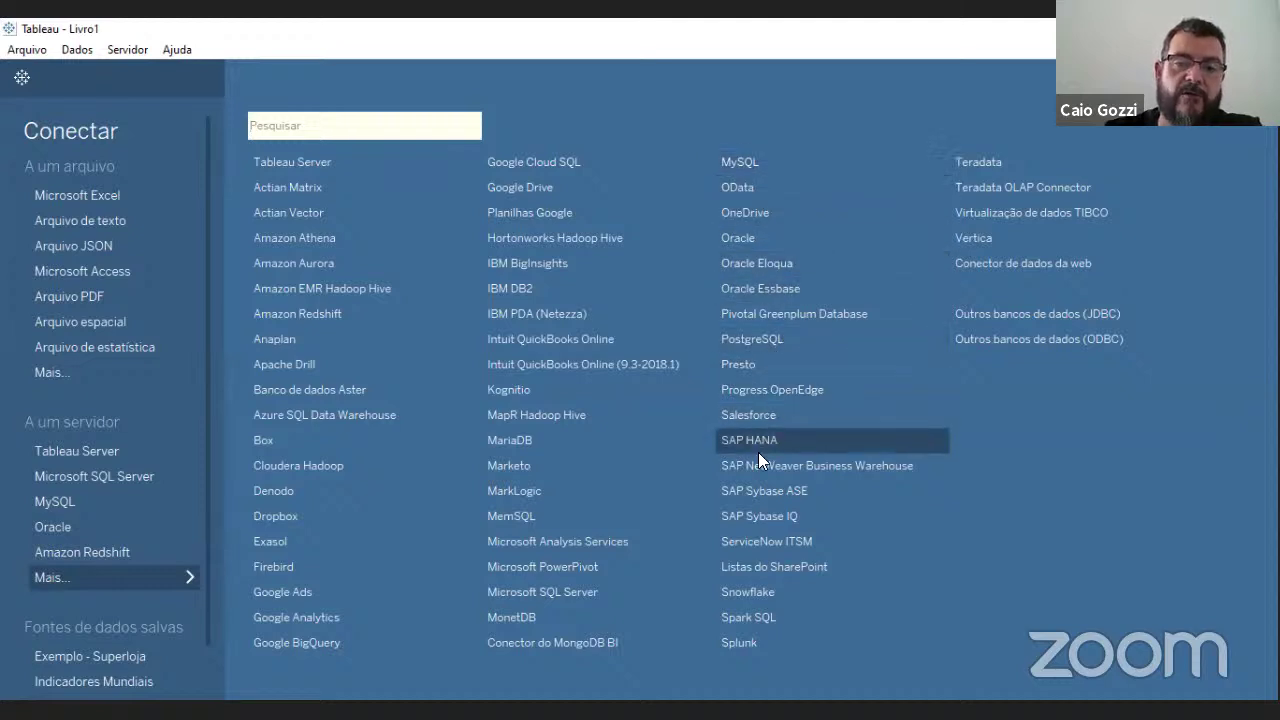
pyautogui.click(552, 592)
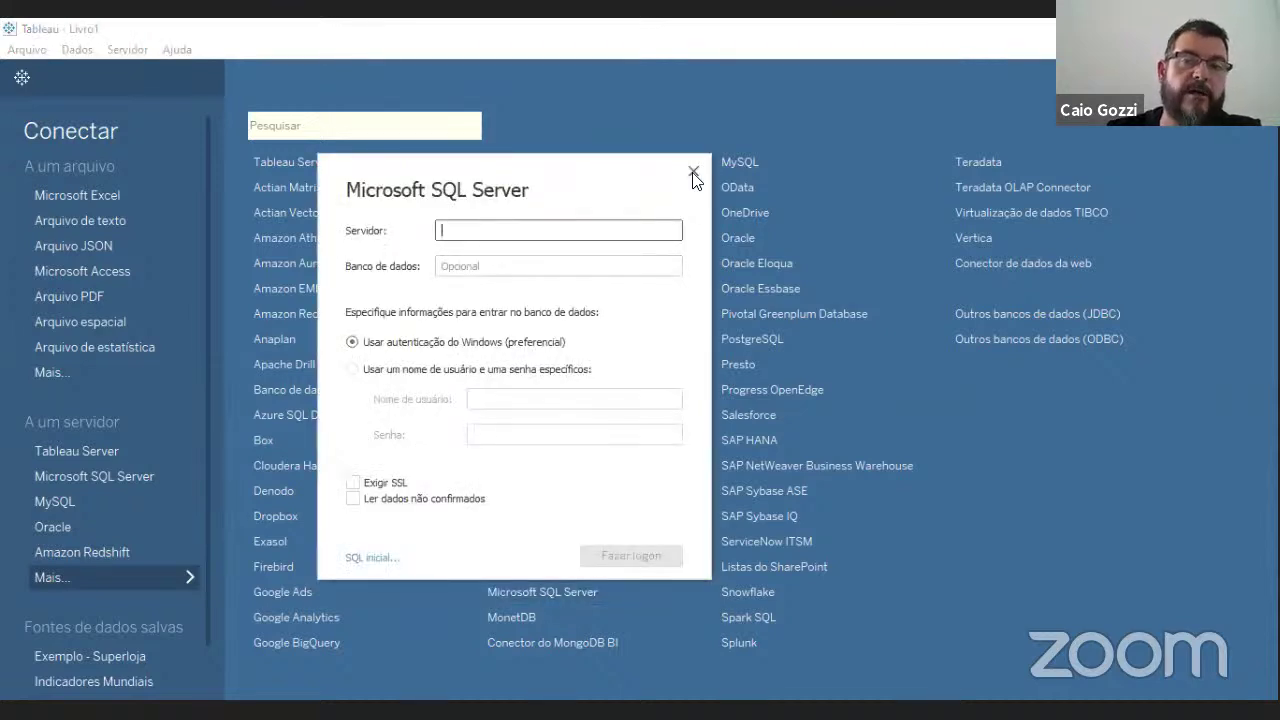
pyautogui.click(694, 174)
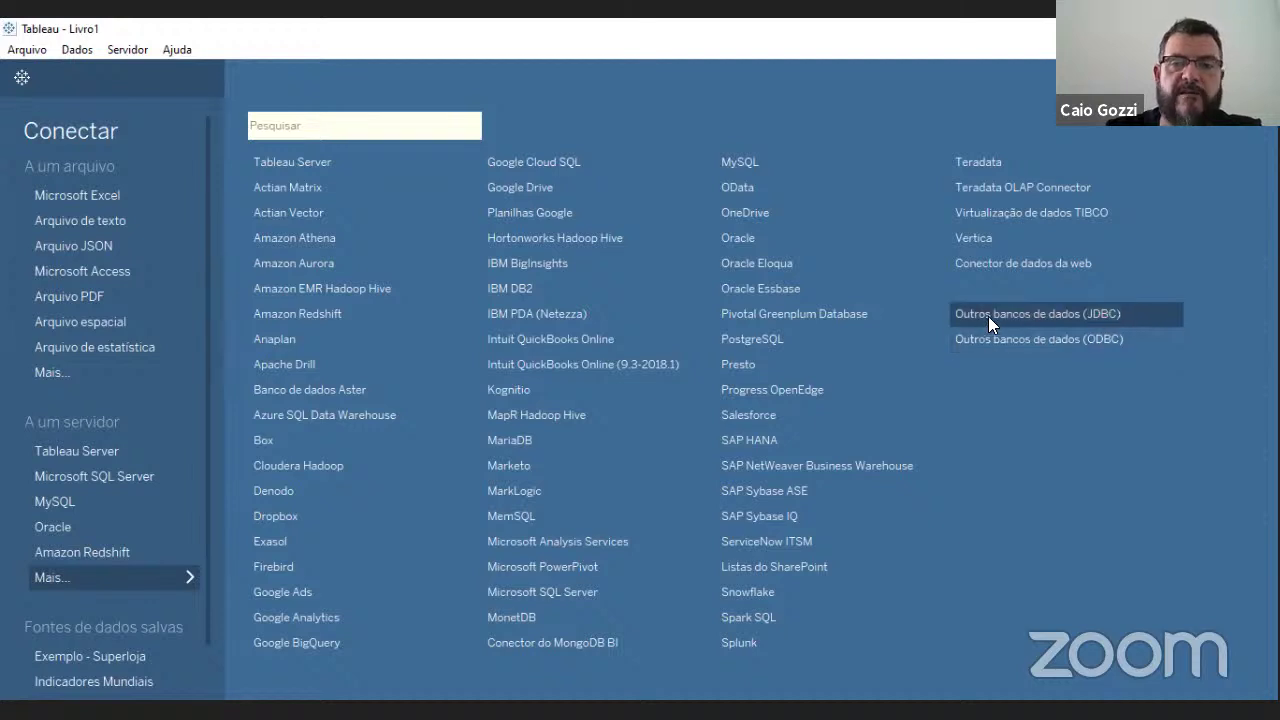
pyautogui.click(114, 582)
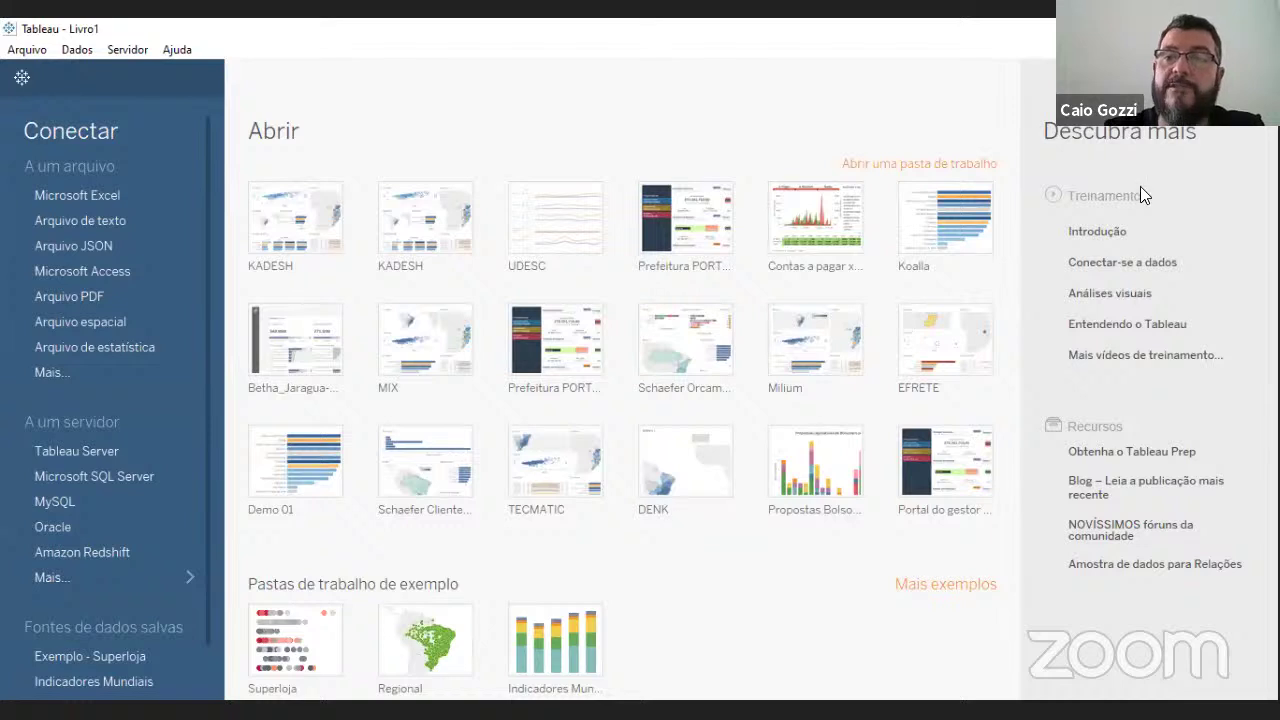
# Connect to the Microsoft Excel workbook Vendas Supermercado Brasil from the Área de Trabalho folder
pyautogui.moveTo(1108, 277)
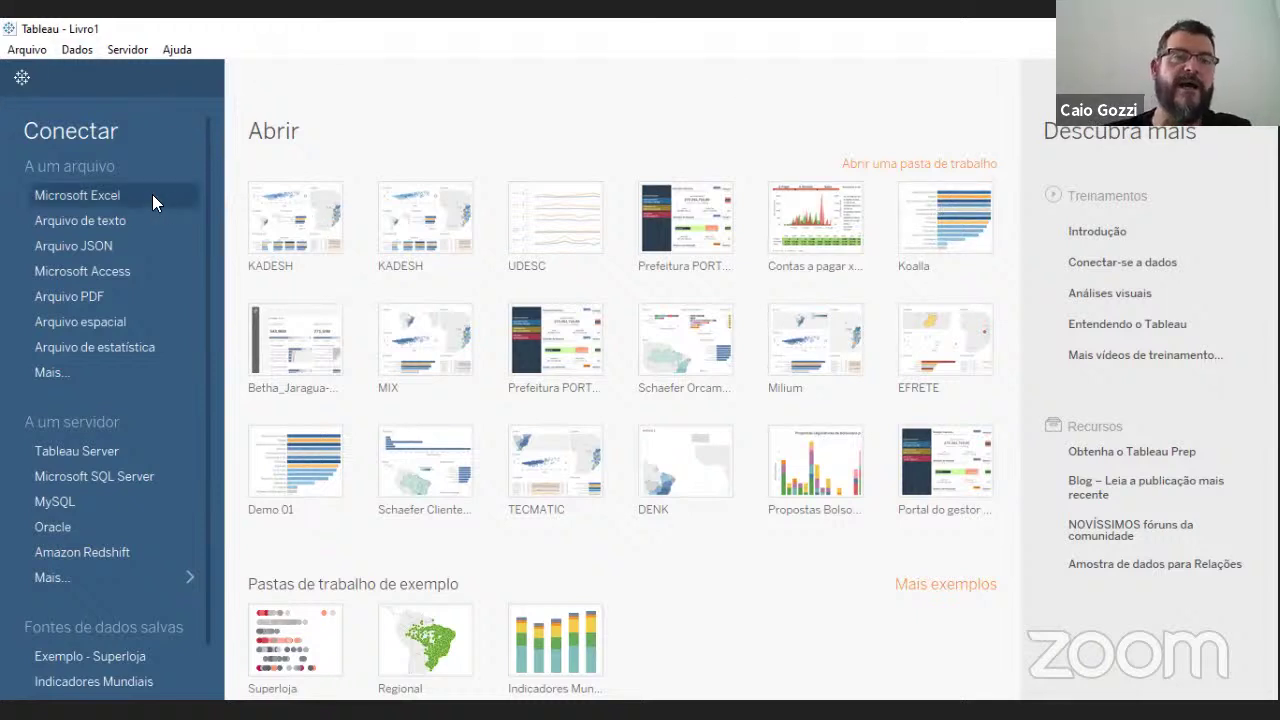
pyautogui.click(100, 196)
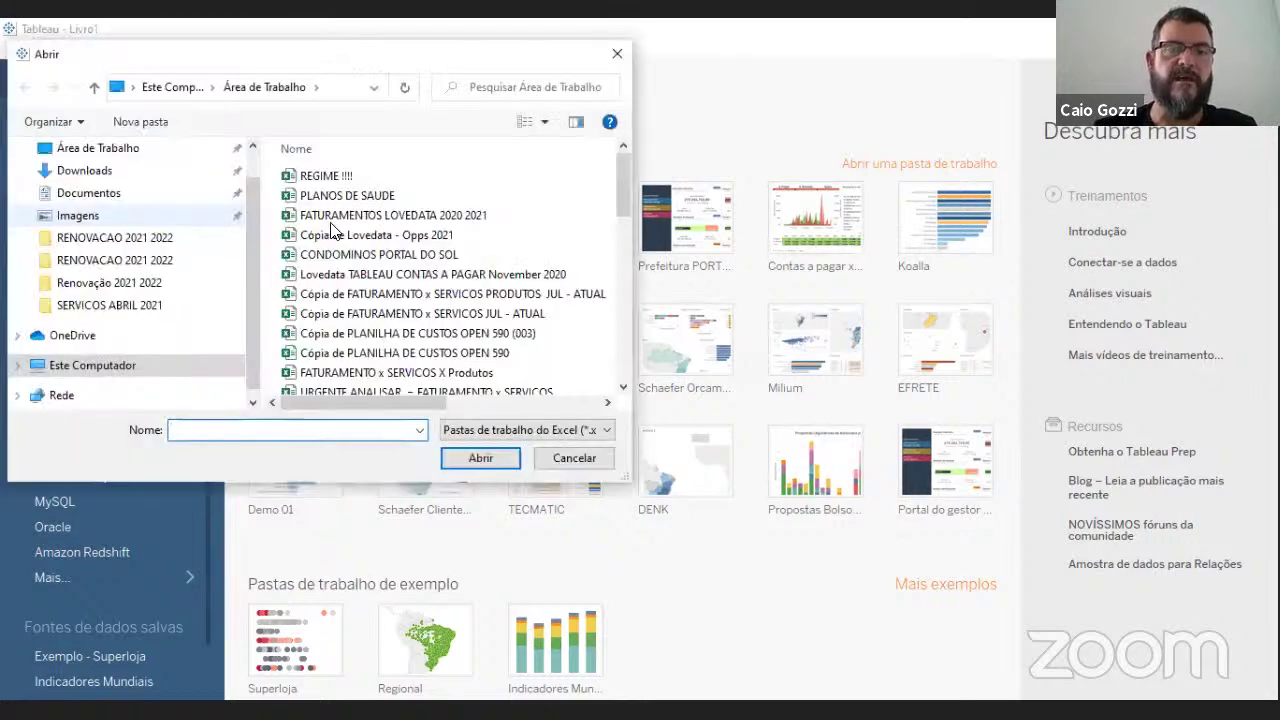
pyautogui.scroll(-5, 370, 232)
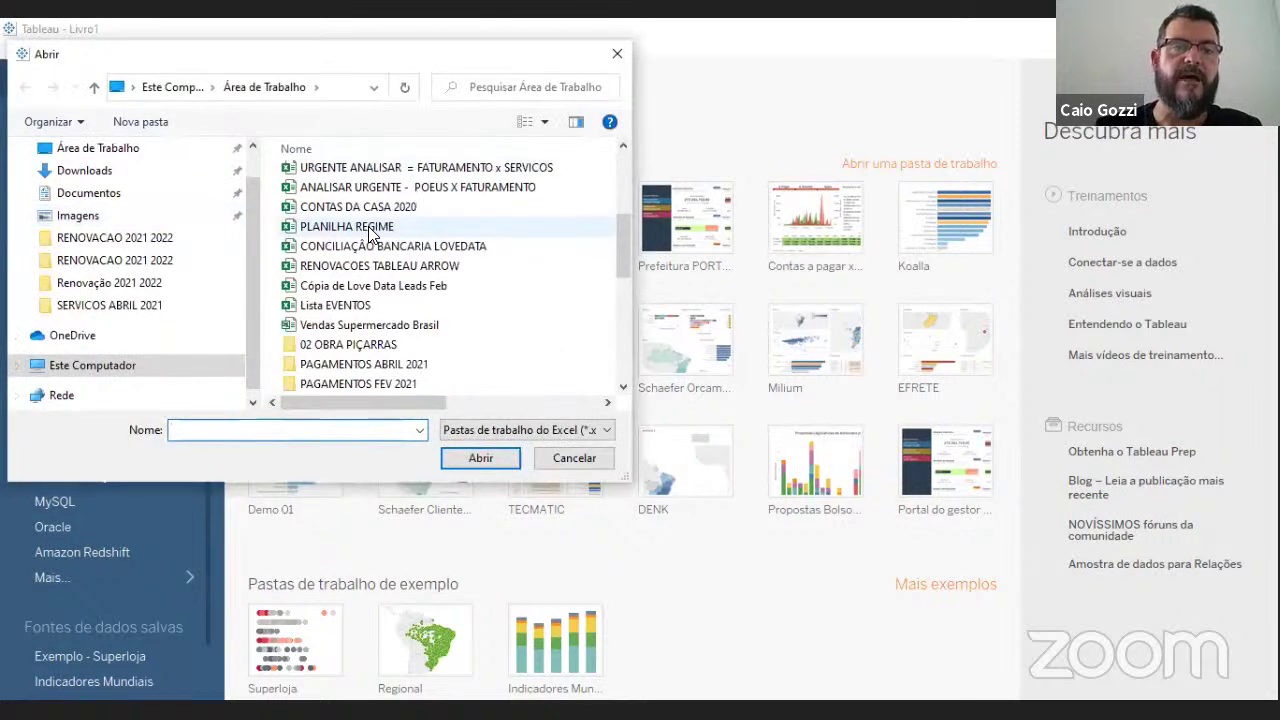
pyautogui.click(377, 327)
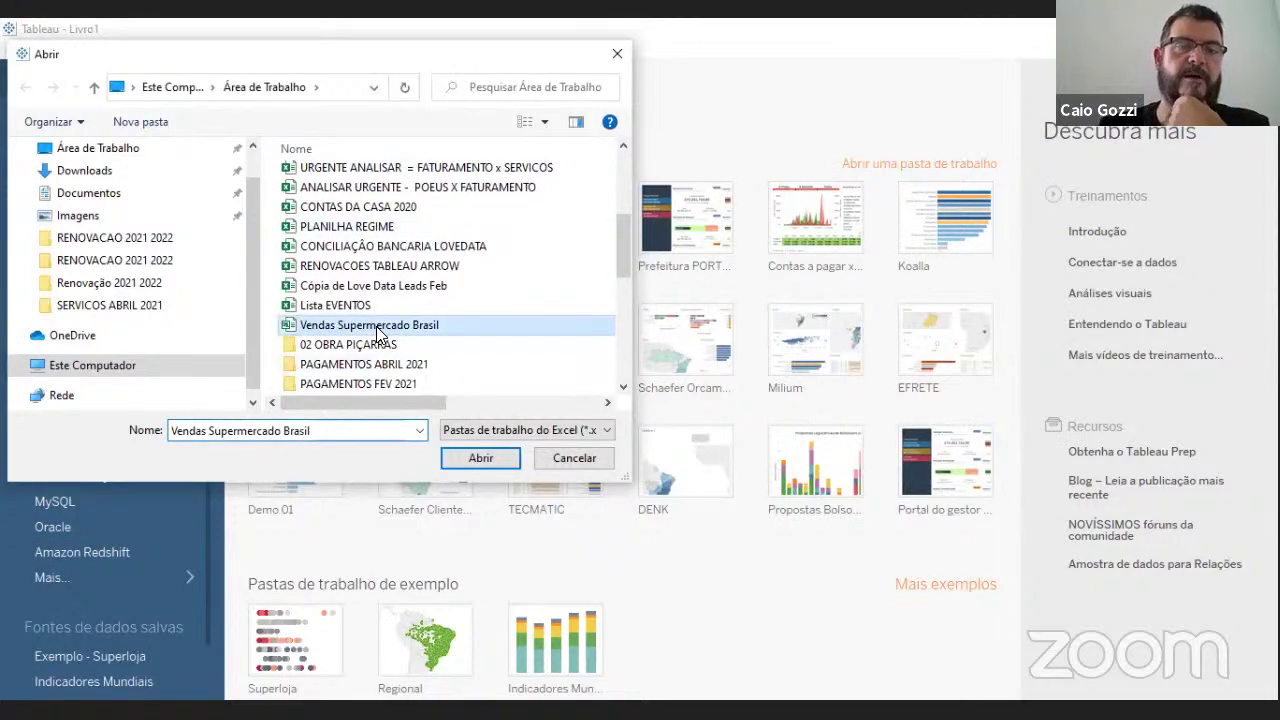
pyautogui.doubleClick(377, 326)
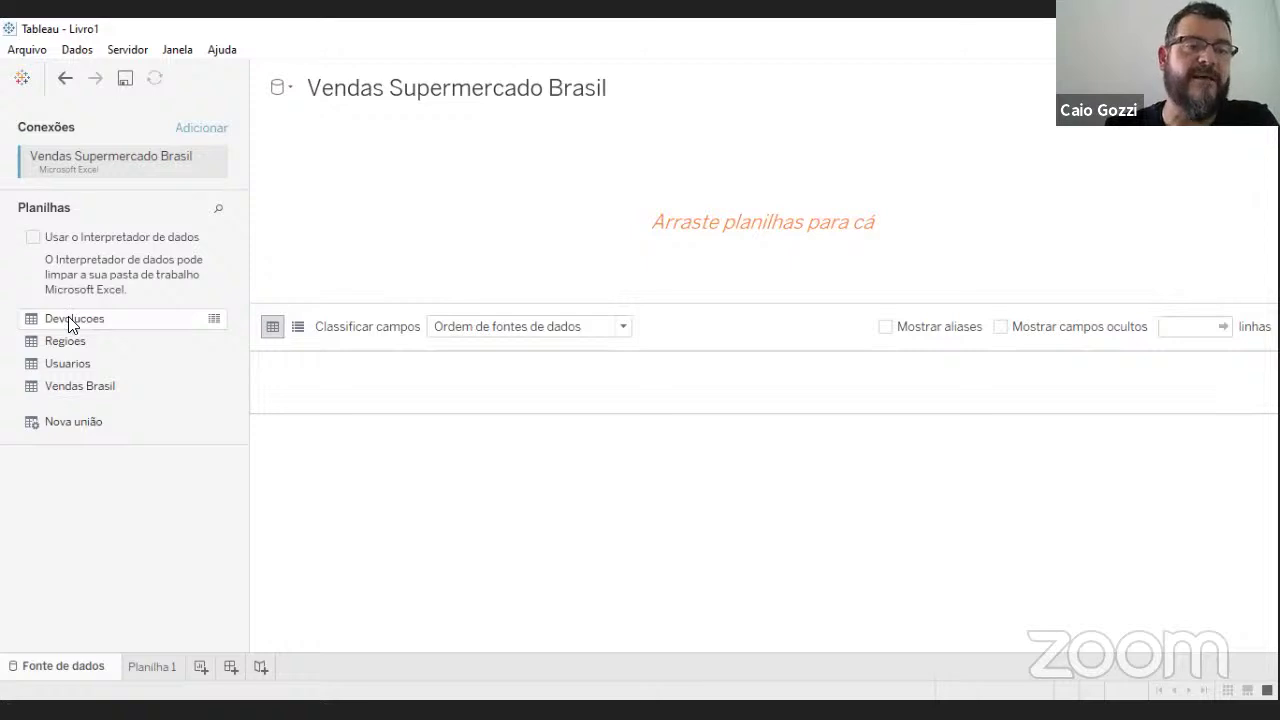
# Preview the rows of the Vendas Brasil sheet and add that sheet to the data source canvas
pyautogui.click(214, 386)
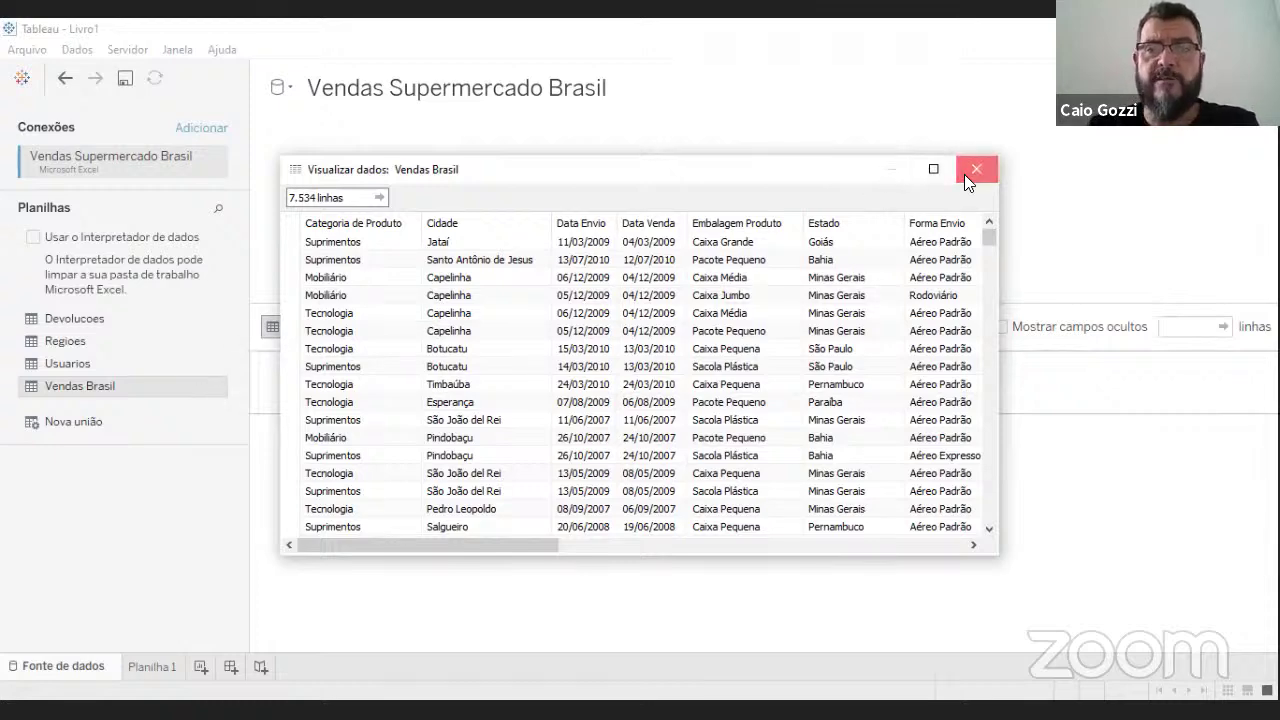
pyautogui.click(967, 176)
pyautogui.moveTo(81, 401); pyautogui.dragTo(508, 218)
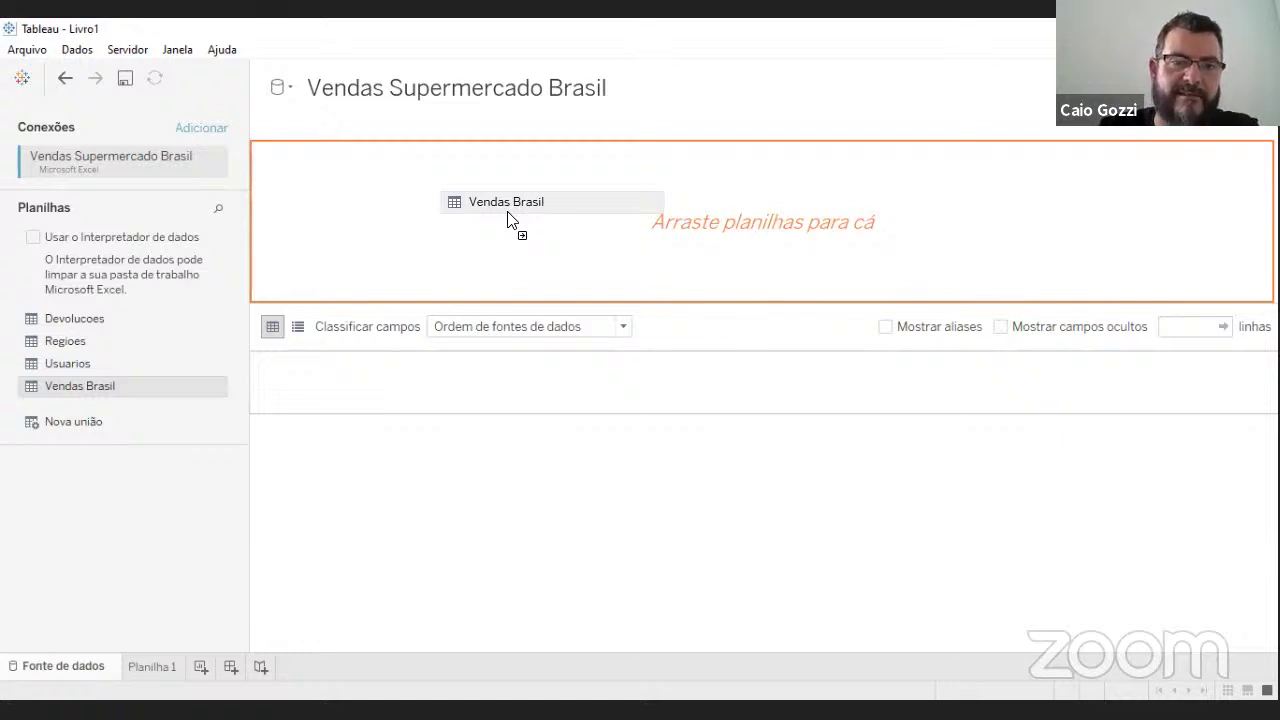
pyautogui.moveTo(508, 218); pyautogui.dragTo(391, 220)
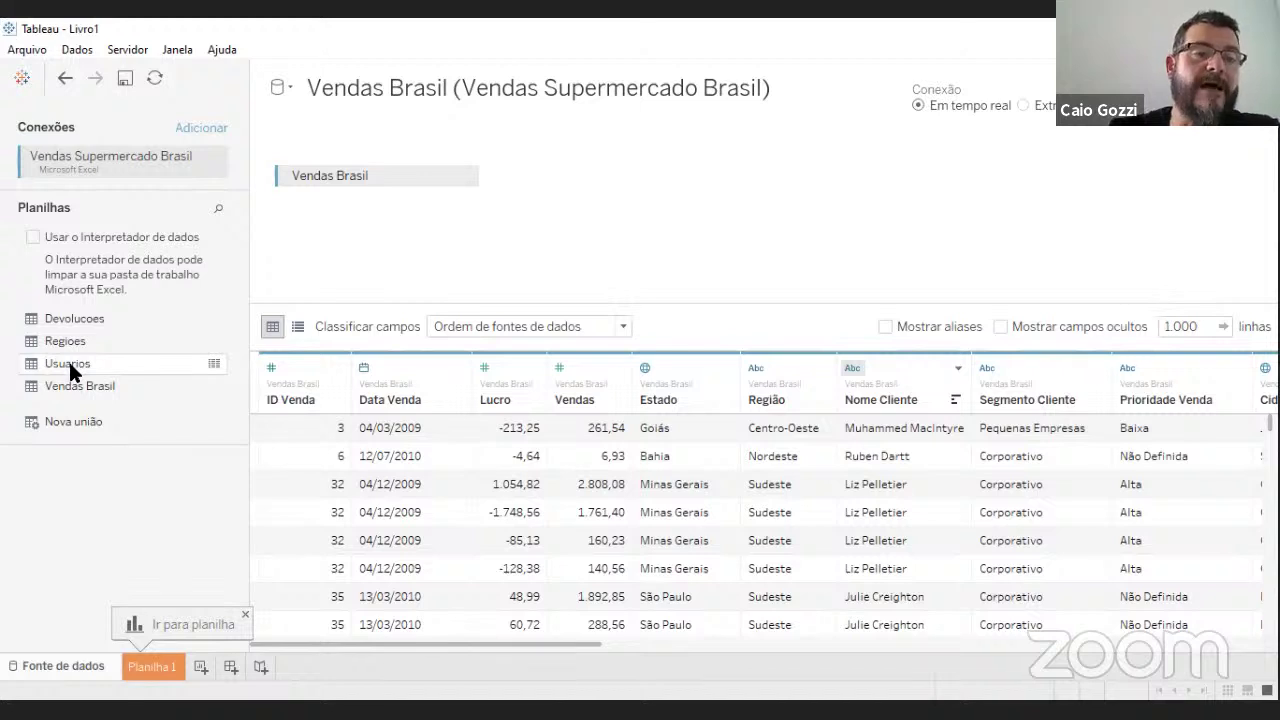
# Try joining the Usuarios sheet and the Regioes sheet to Vendas Brasil, undoing each join
pyautogui.moveTo(68, 363); pyautogui.dragTo(604, 200)
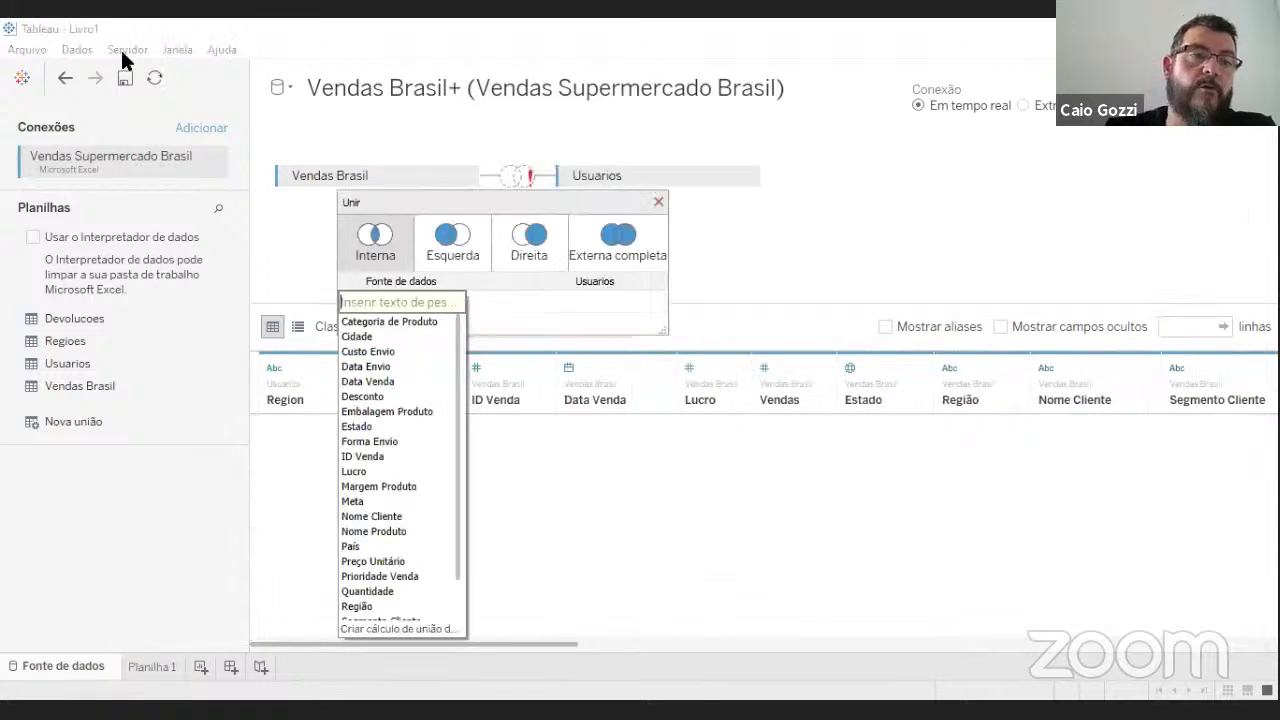
pyautogui.click(66, 78)
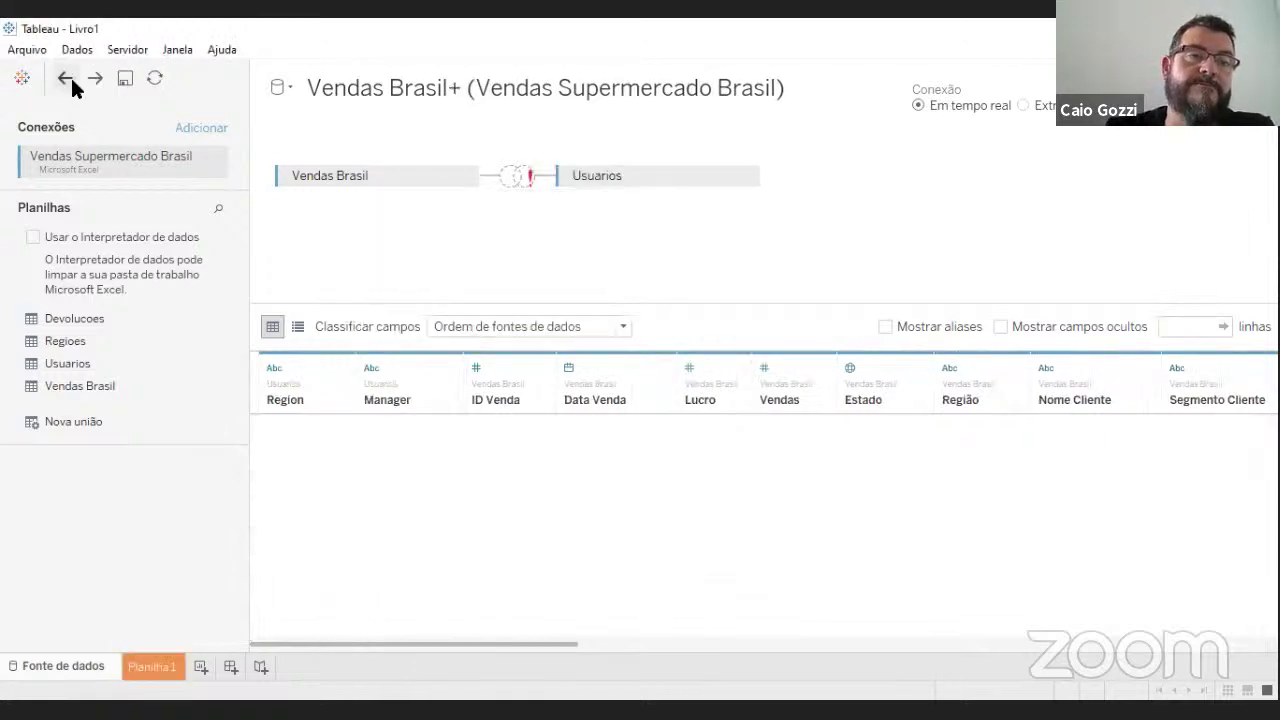
pyautogui.moveTo(66, 341); pyautogui.dragTo(586, 220)
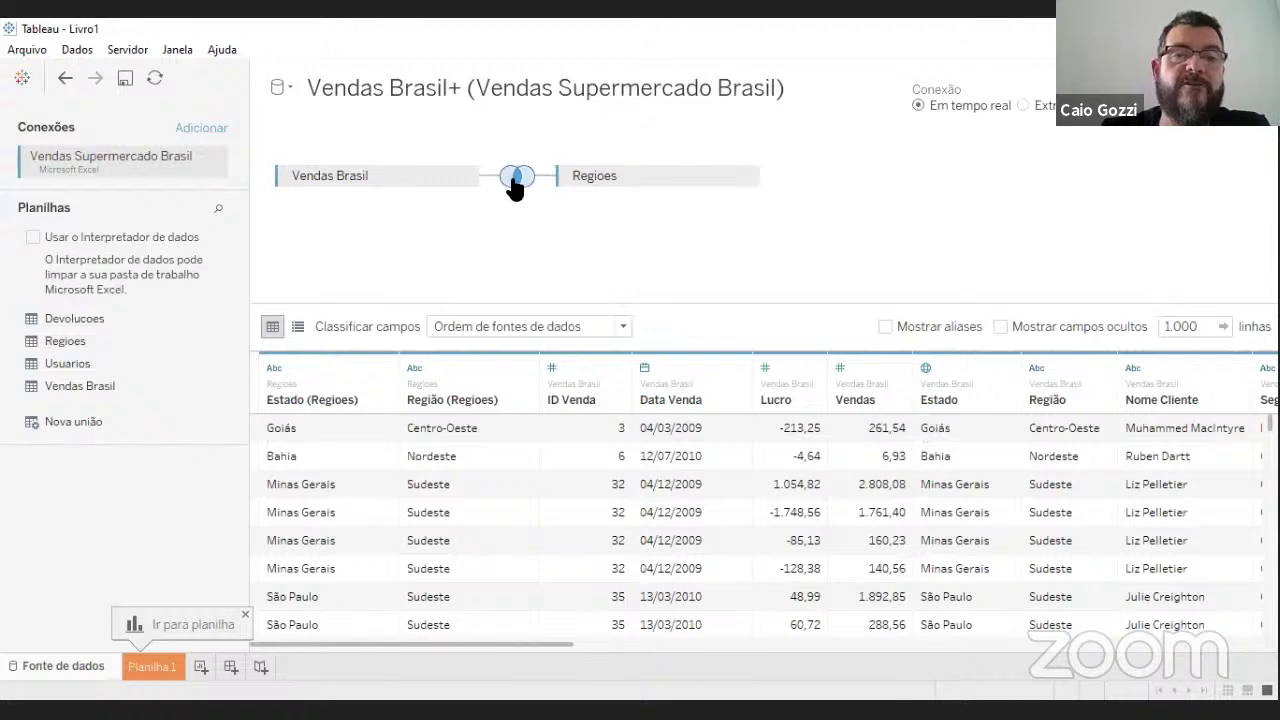
pyautogui.moveTo(515, 180)
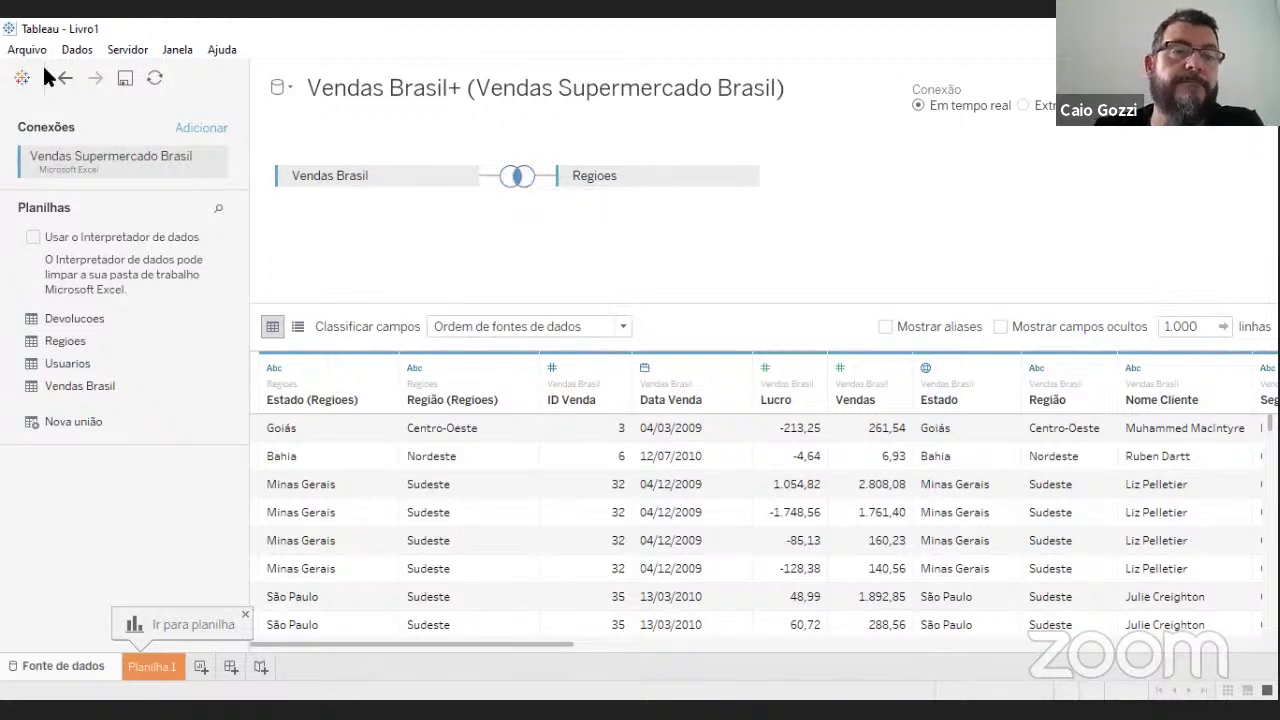
pyautogui.click(76, 79)
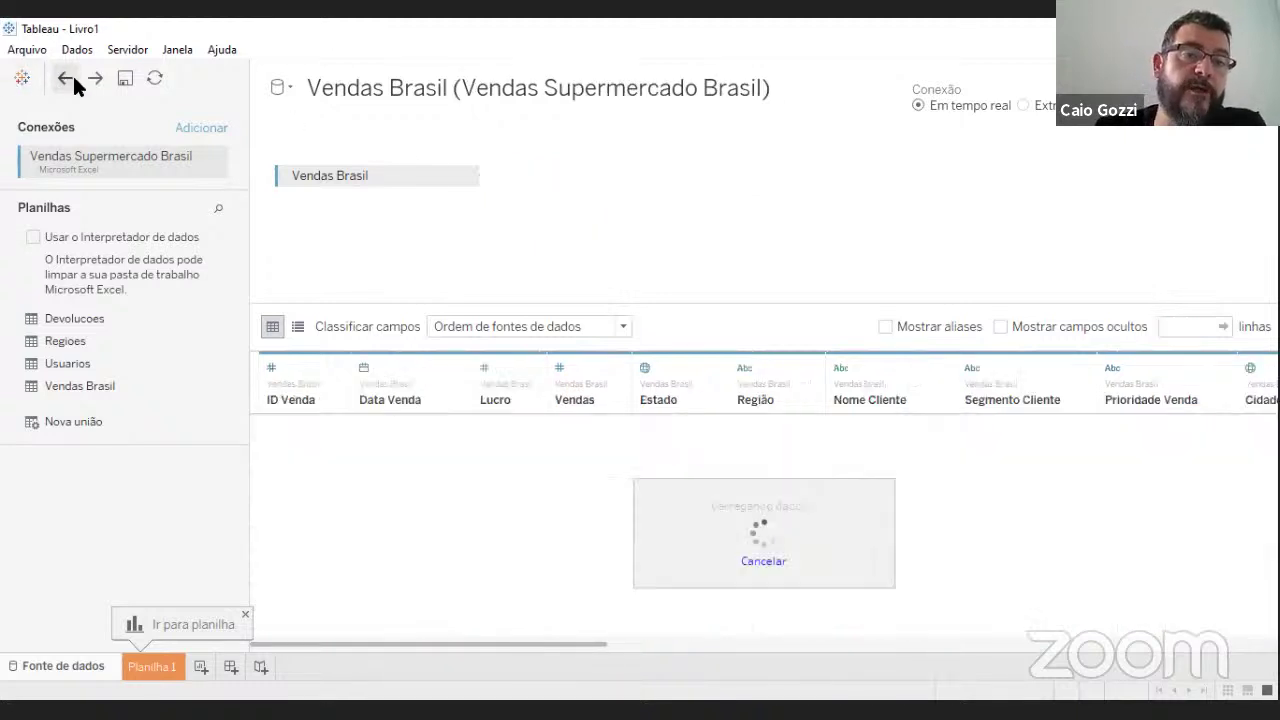
# Try an inner join of Vendas Brasil with Usuarios on País = Region, and undo it to keep only Vendas Brasil
pyautogui.moveTo(65, 363); pyautogui.dragTo(612, 218)
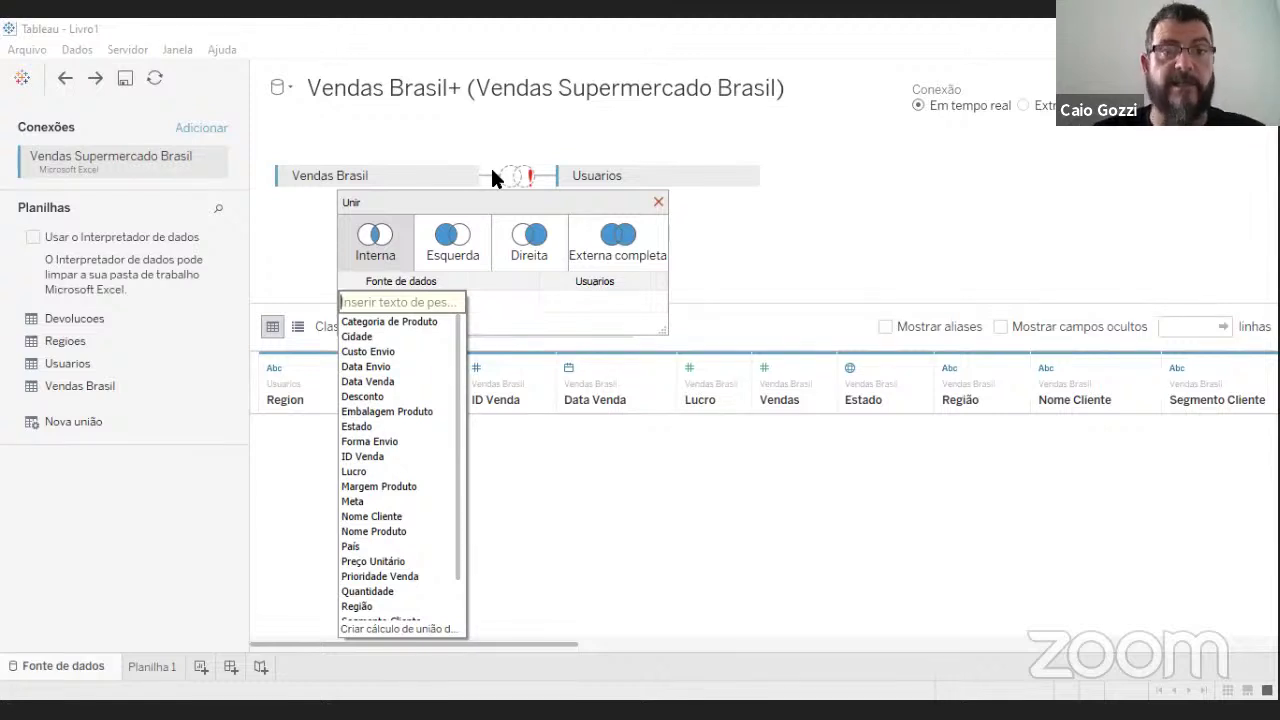
pyautogui.click(358, 546)
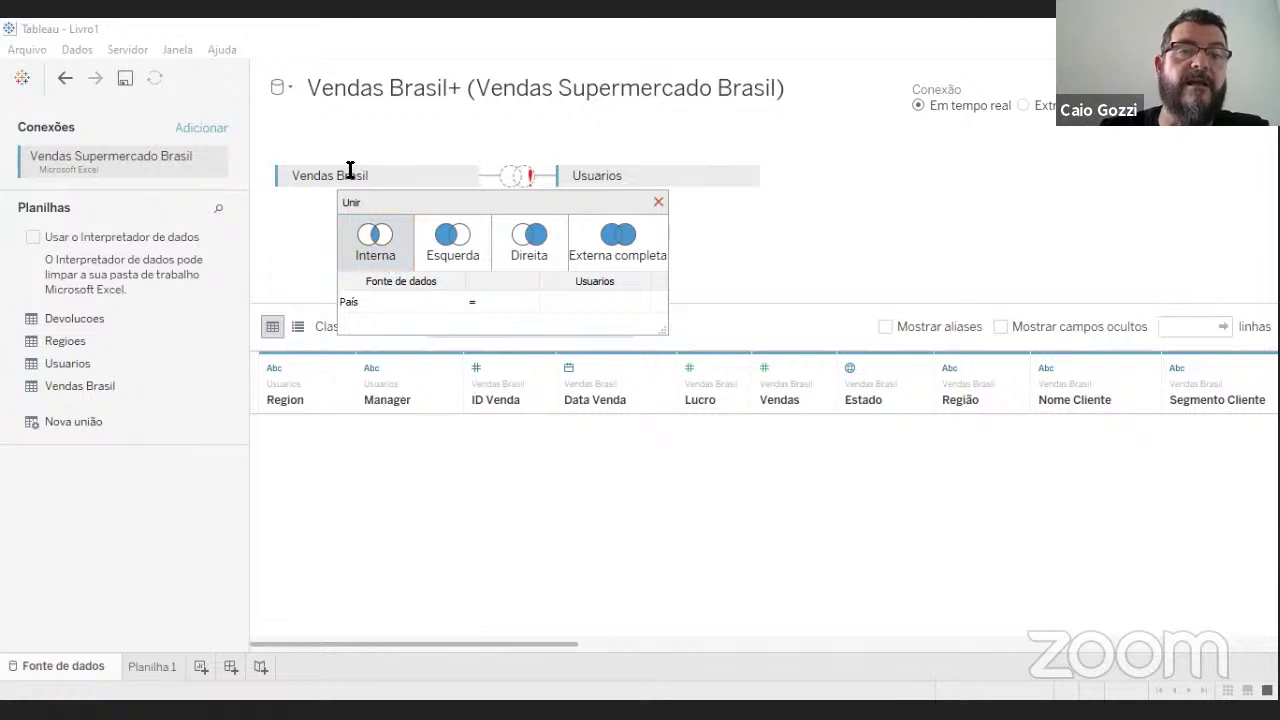
pyautogui.click(550, 302)
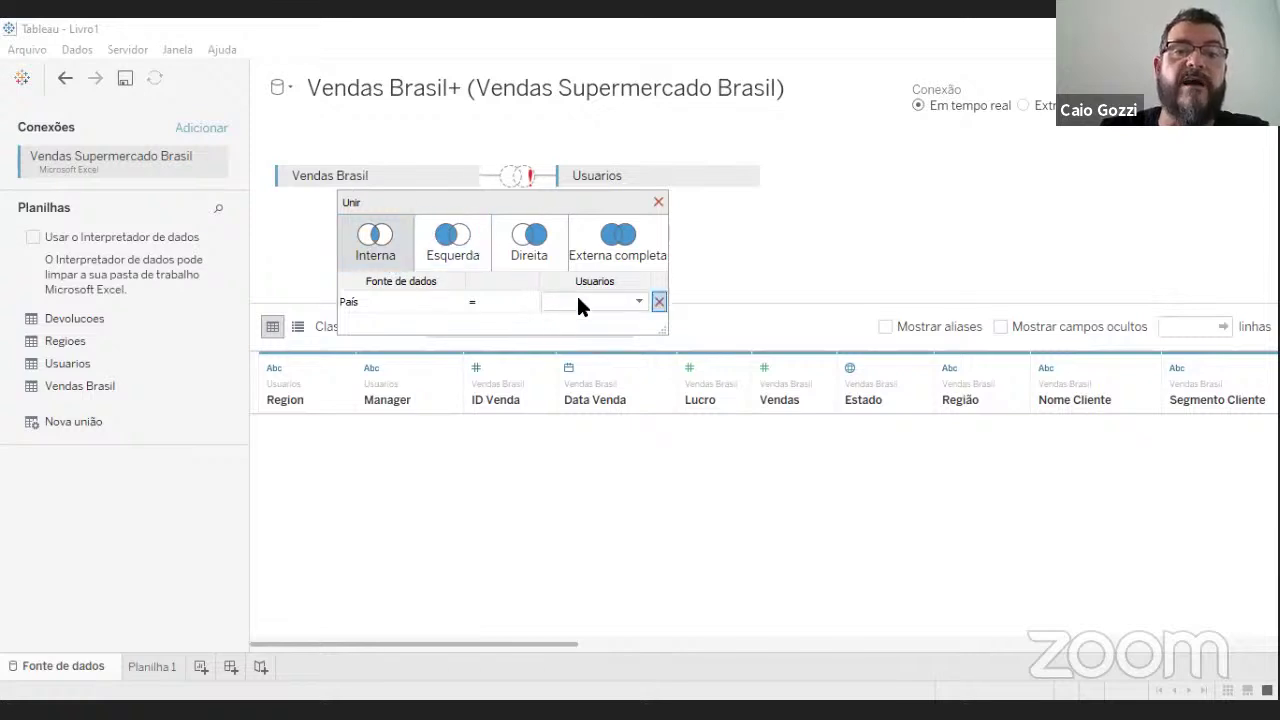
pyautogui.click(580, 303)
pyautogui.click(558, 337)
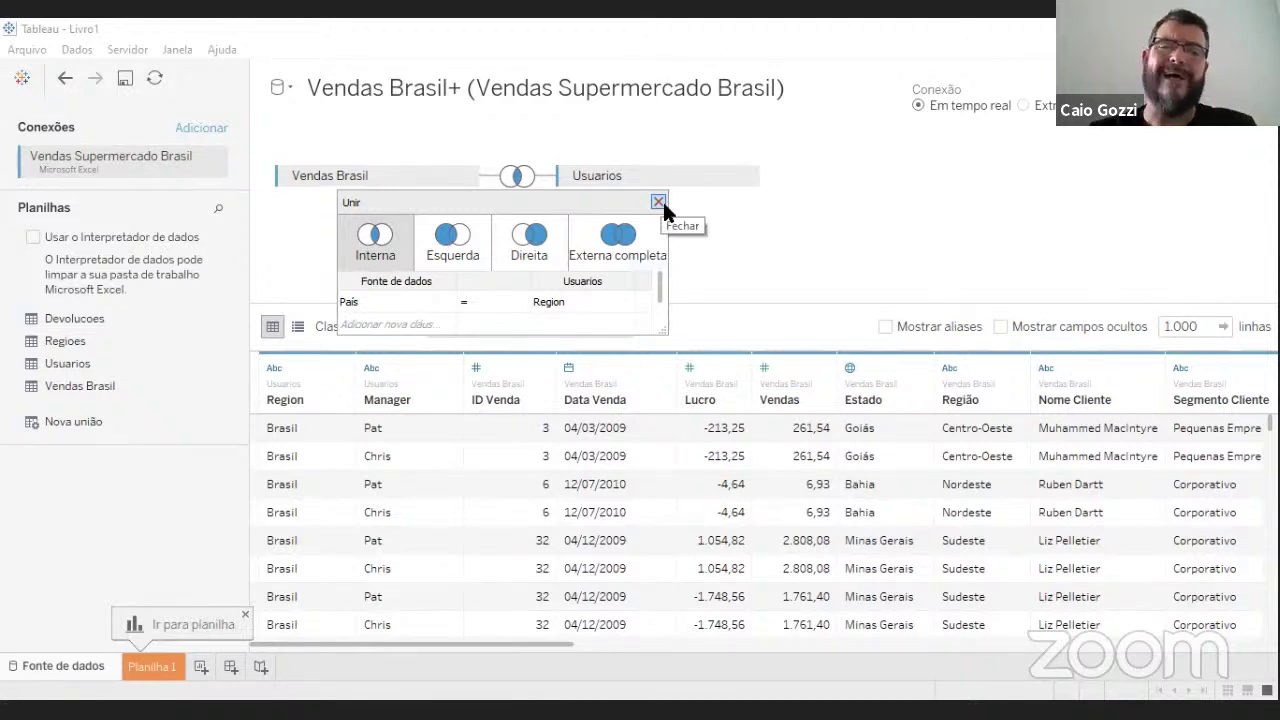
pyautogui.click(659, 202)
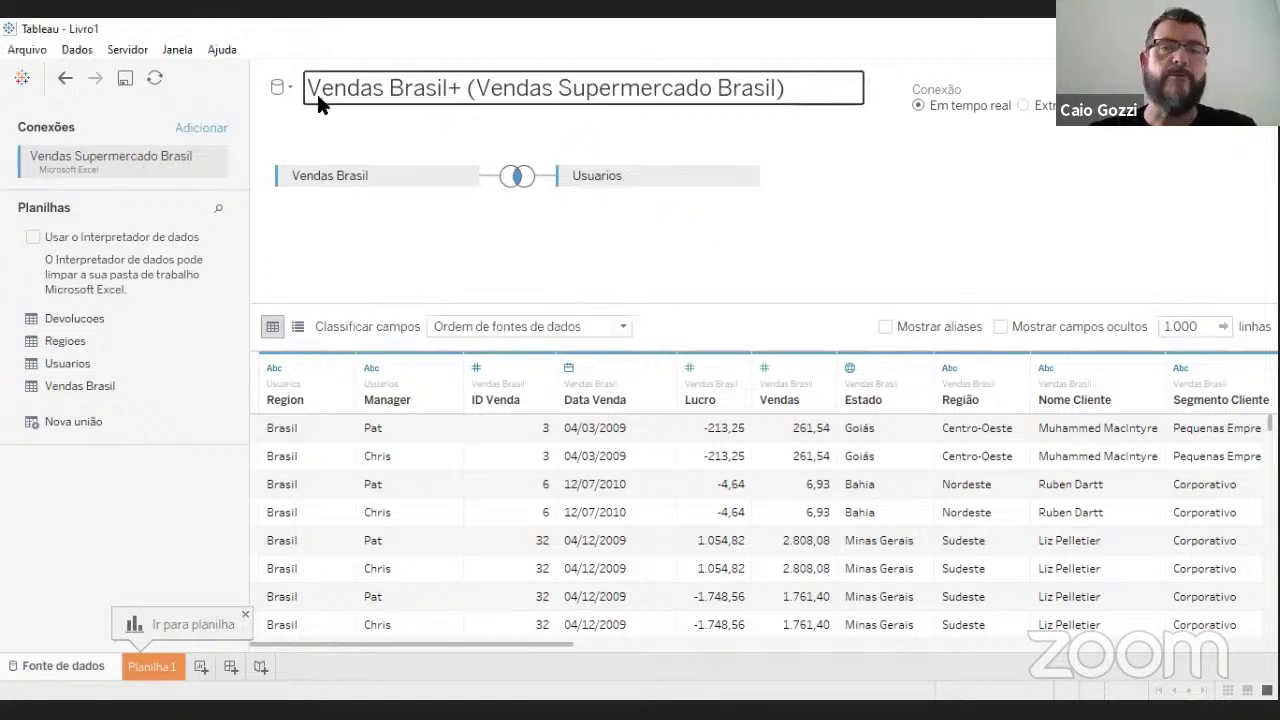
pyautogui.click(67, 80)
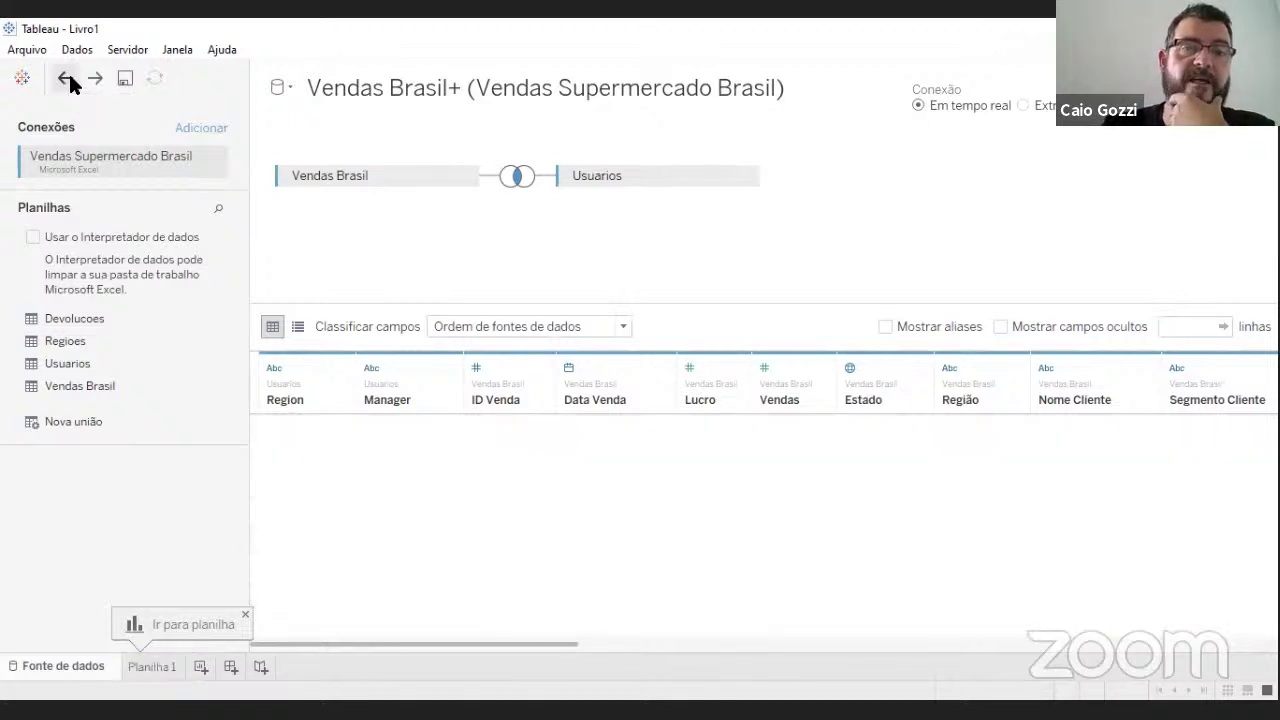
pyautogui.click(67, 80)
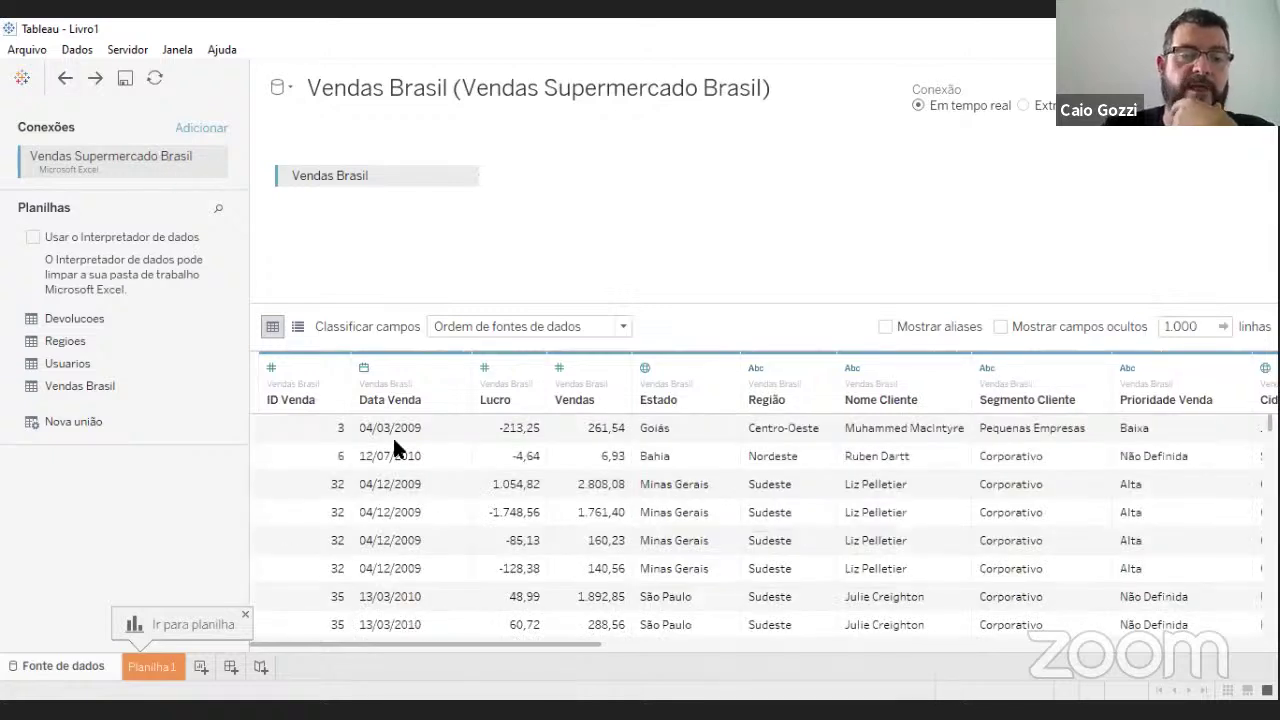
# On Planilha 1, build a text table of summed Vendas by Estado and expand the rows down to Cidade
pyautogui.click(149, 668)
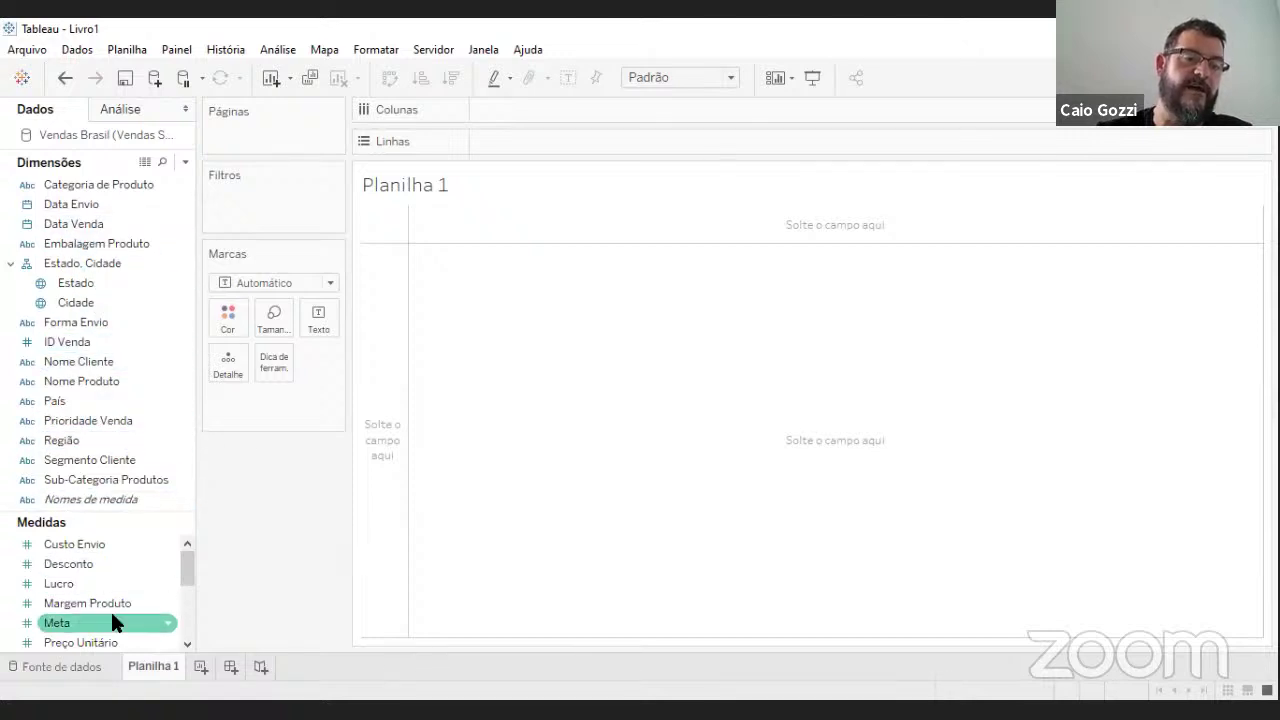
pyautogui.moveTo(185, 560); pyautogui.dragTo(185, 597)
pyautogui.moveTo(82, 604); pyautogui.dragTo(502, 283)
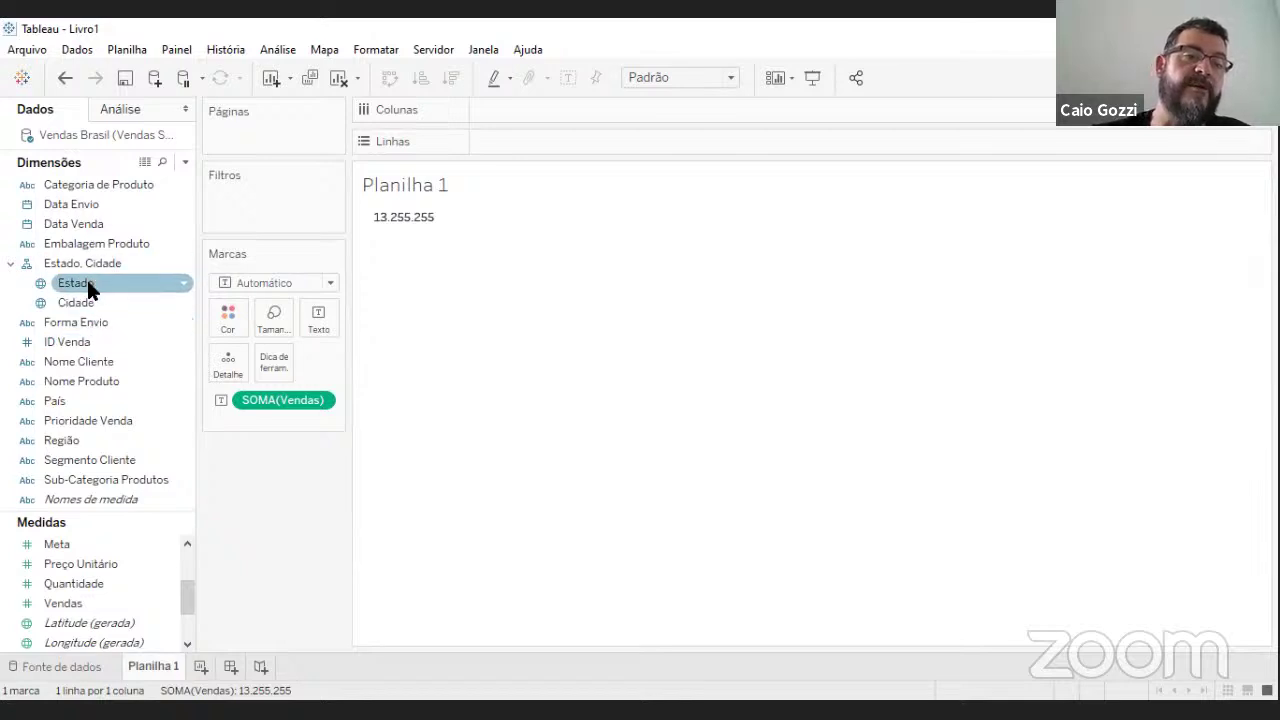
pyautogui.moveTo(87, 280); pyautogui.dragTo(352, 206)
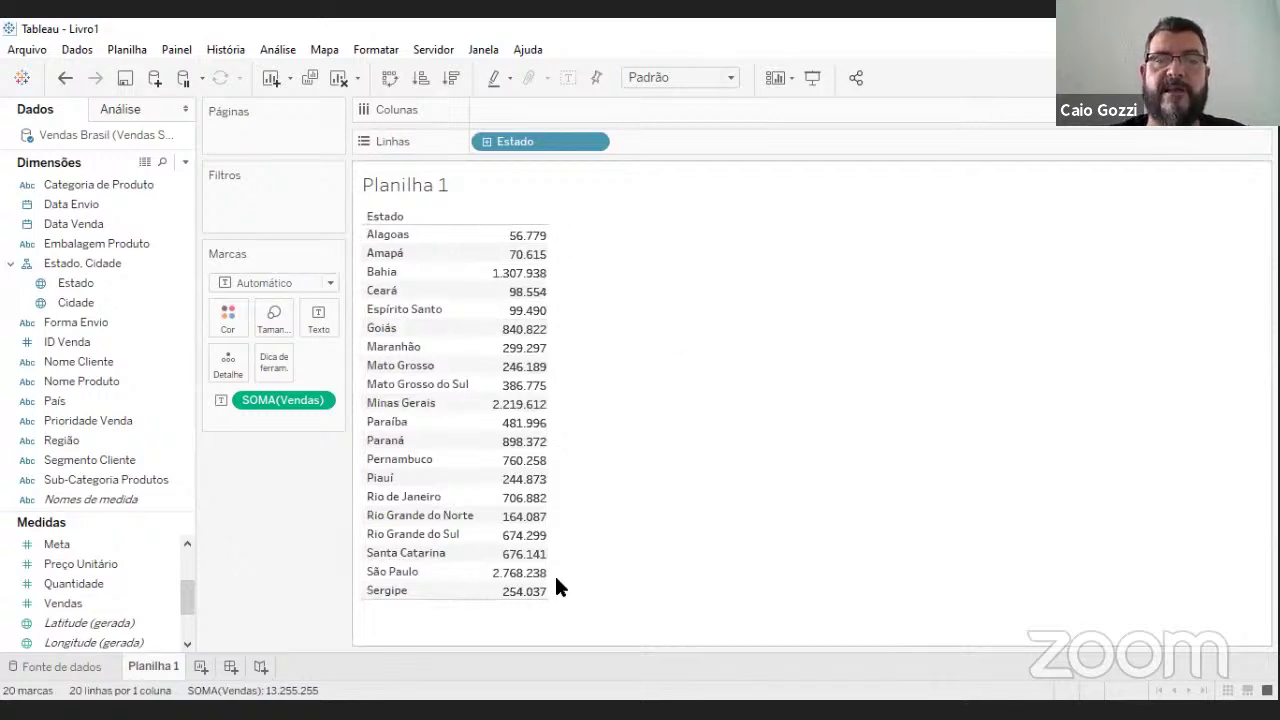
pyautogui.click(487, 141)
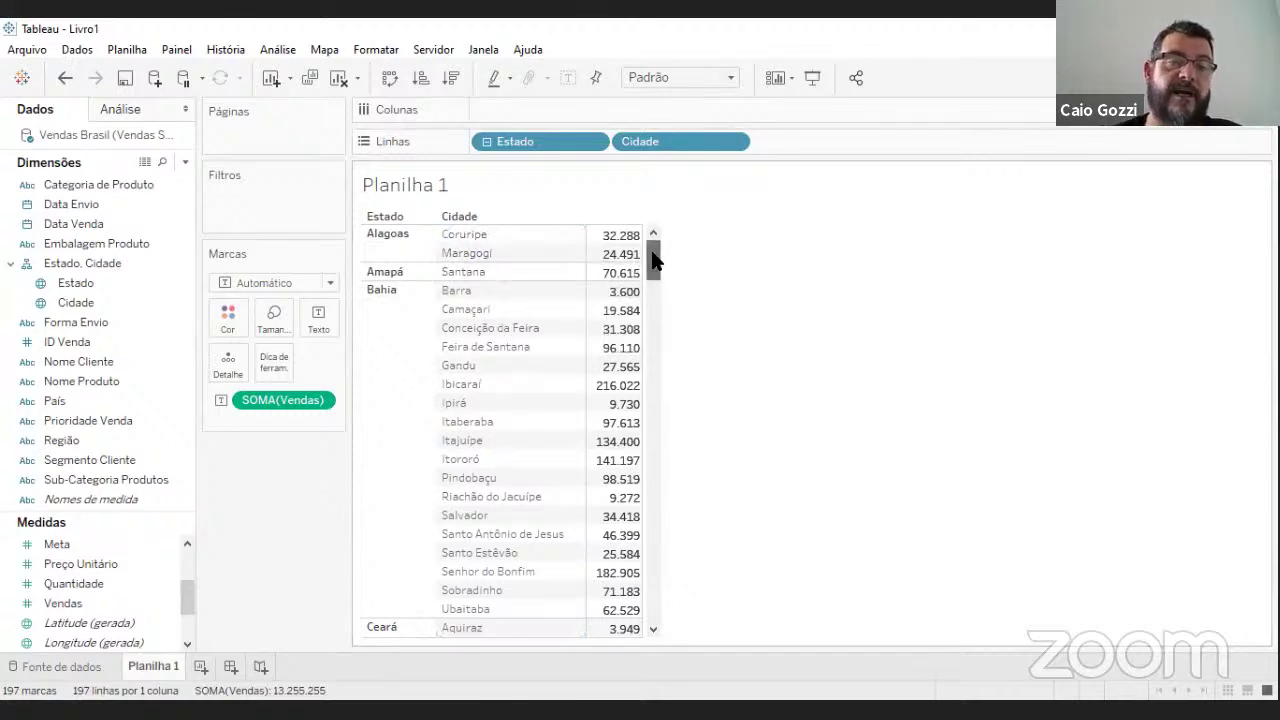
# Look through the city rows, and remove Cidade and Estado from the rows of the sales table
pyautogui.moveTo(651, 252); pyautogui.dragTo(655, 494)
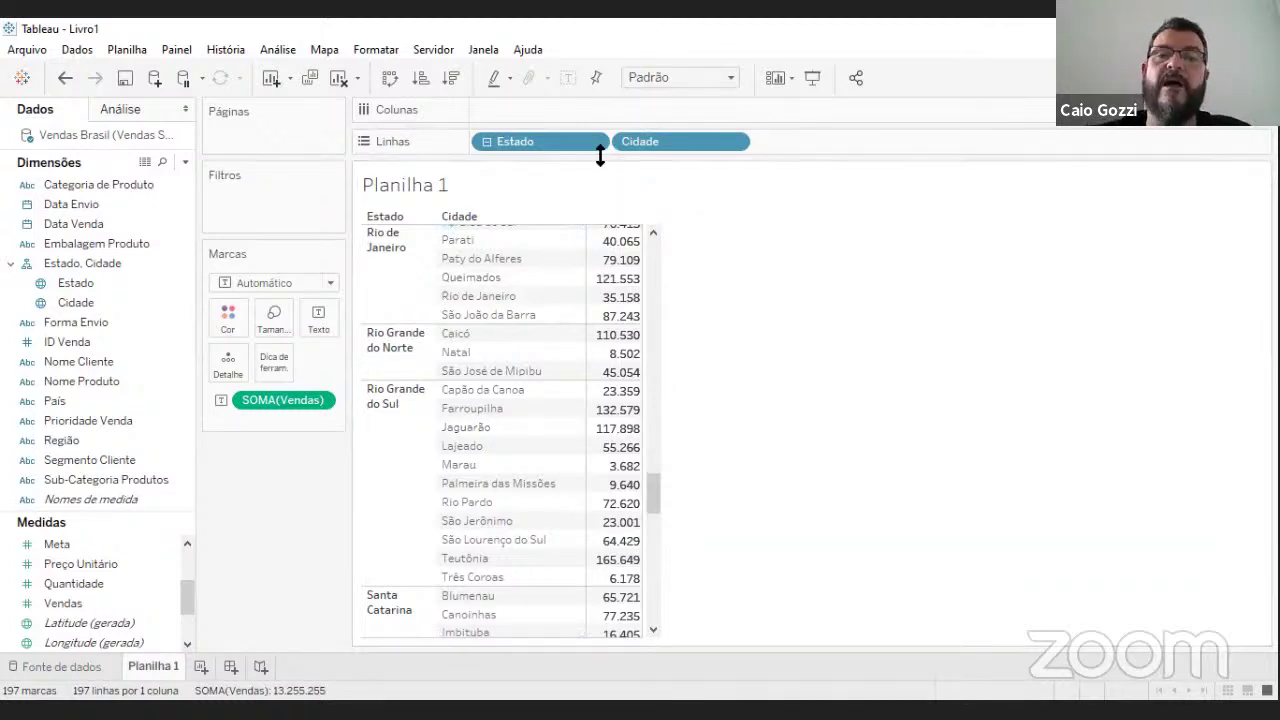
pyautogui.moveTo(652, 145); pyautogui.dragTo(674, 80)
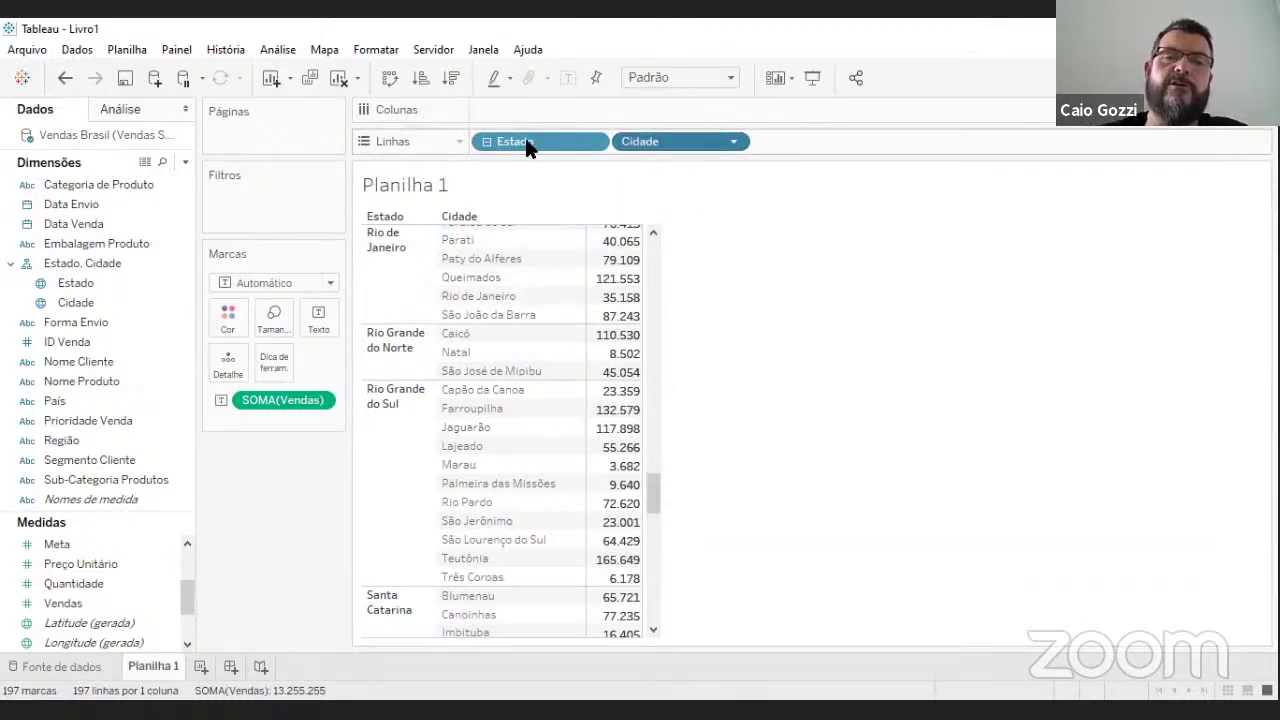
pyautogui.moveTo(535, 141); pyautogui.dragTo(140, 395)
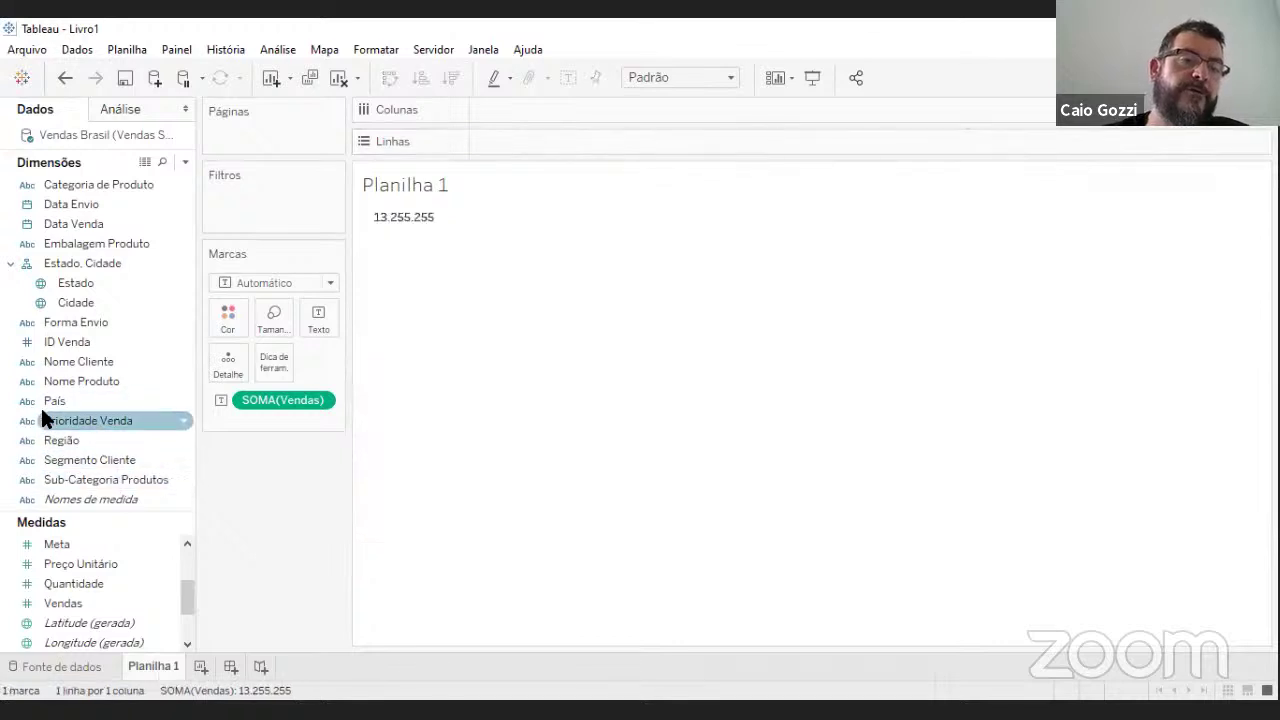
# Break summed Vendas down in rows by the year of Data Venda and expand it to quarter, month and day
pyautogui.moveTo(84, 225); pyautogui.dragTo(362, 214)
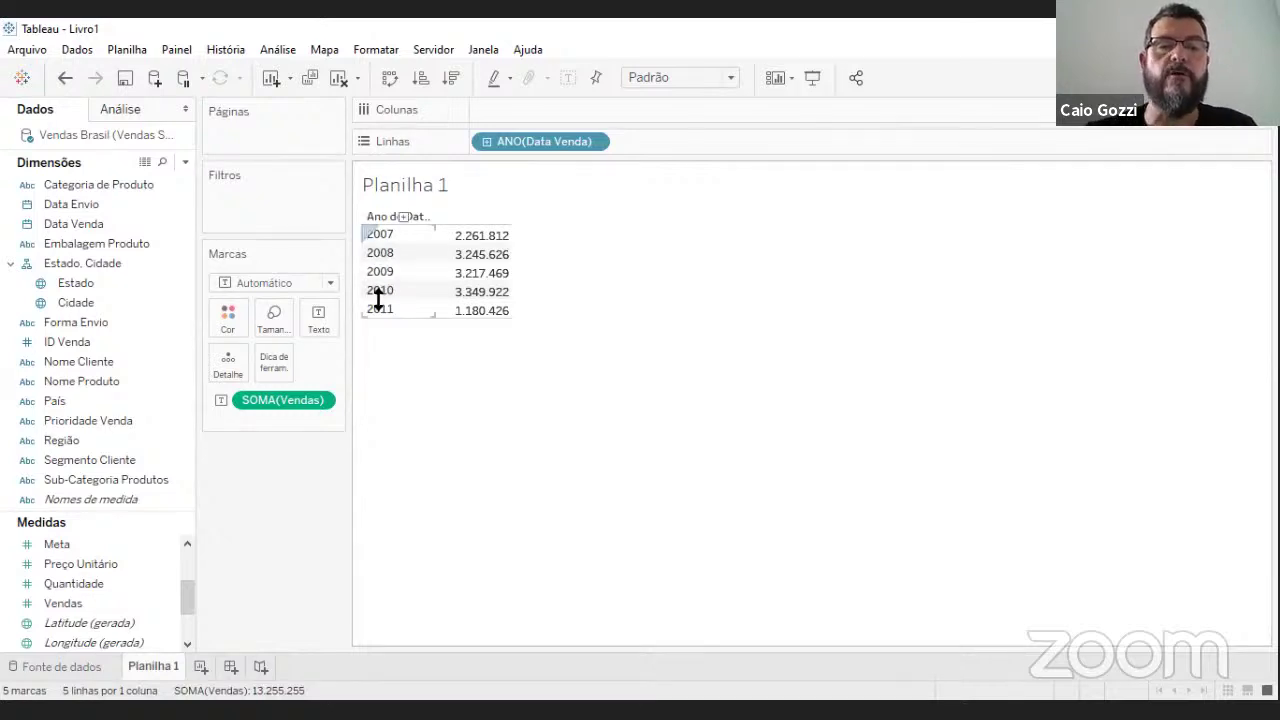
pyautogui.click(485, 142)
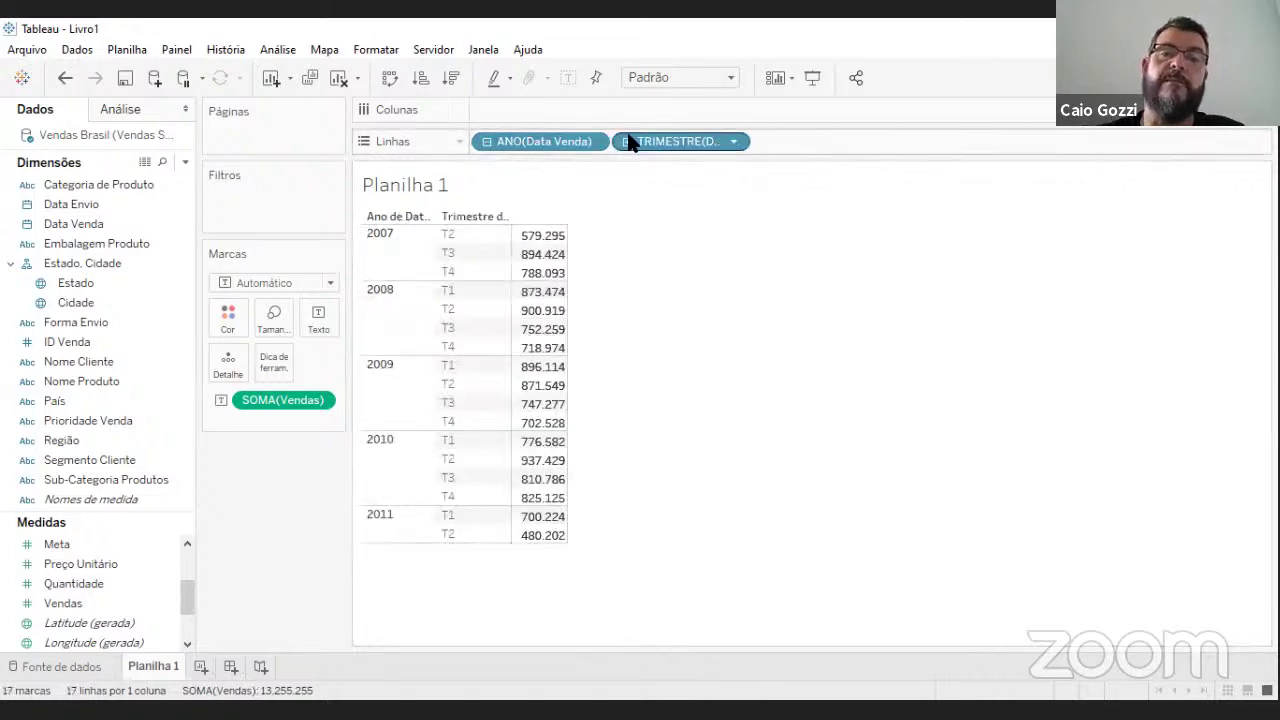
pyautogui.click(628, 142)
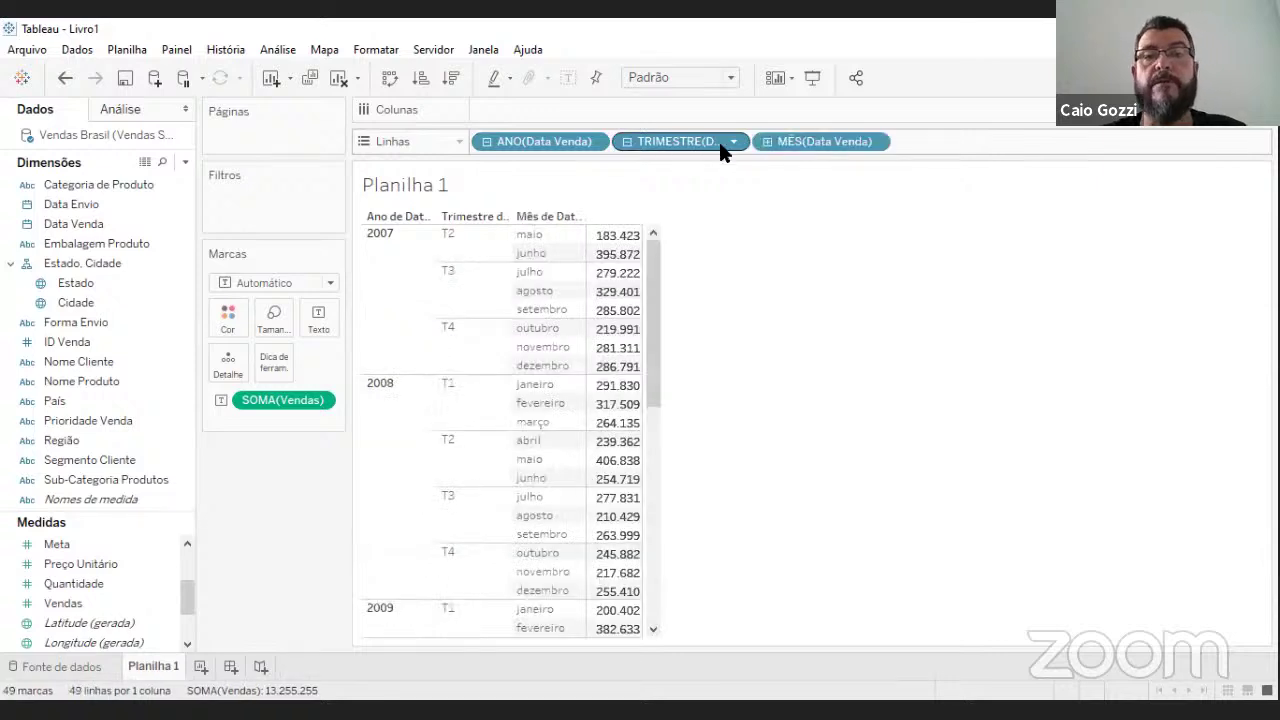
pyautogui.click(767, 142)
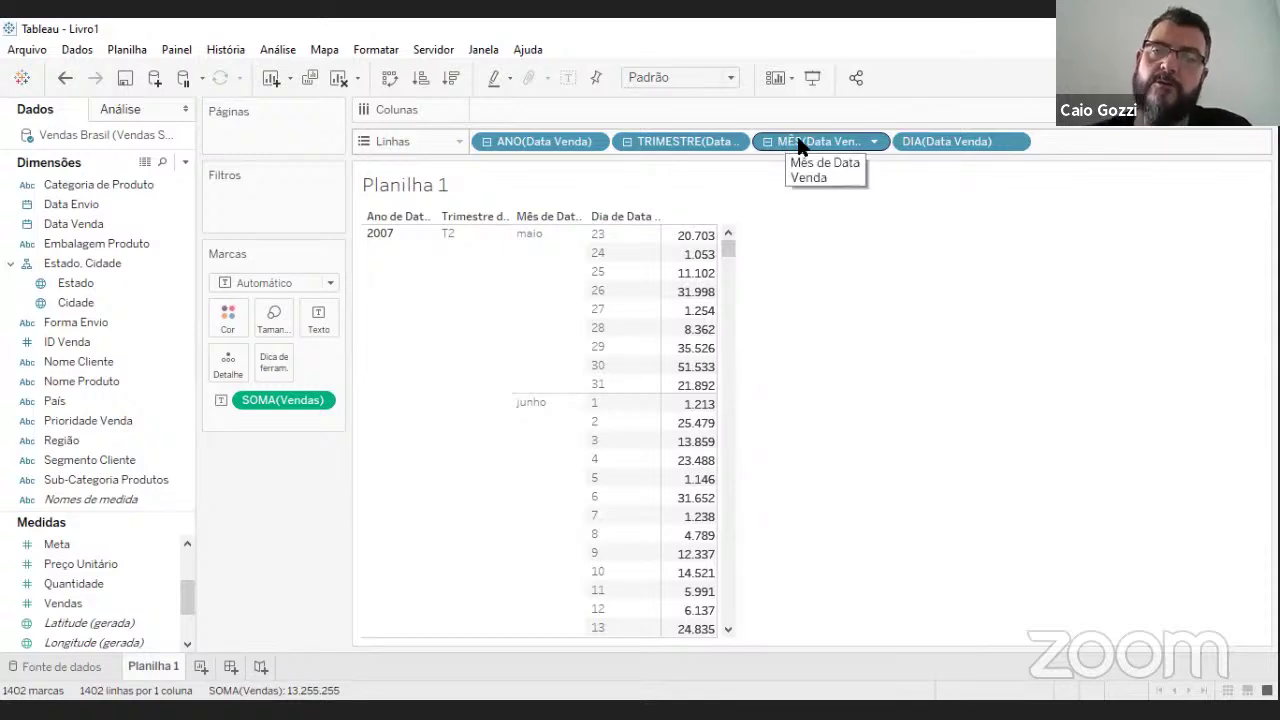
# Remove all the Data Venda date levels from the rows and list Vendas by Sub-Categoria Produtos instead
pyautogui.moveTo(815, 141); pyautogui.dragTo(694, 157)
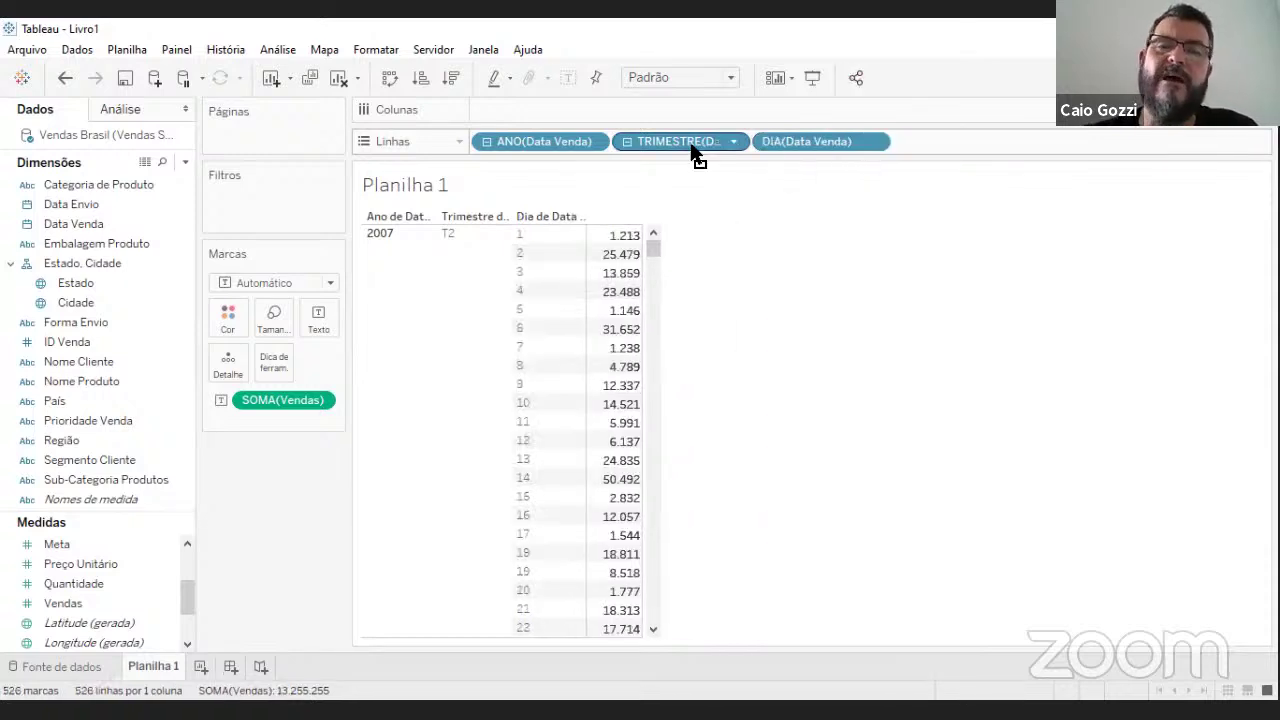
pyautogui.click(669, 149)
pyautogui.press('Delete')
pyautogui.click(674, 147)
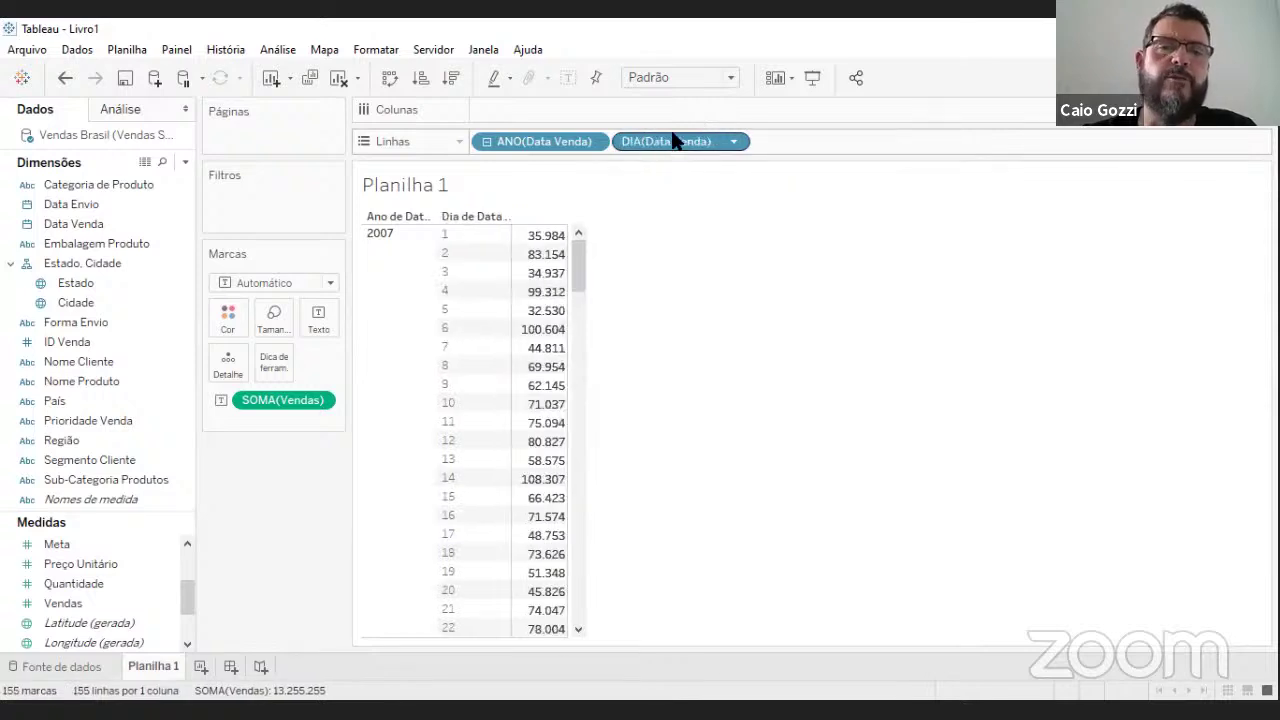
pyautogui.press('Delete')
pyautogui.moveTo(545, 146); pyautogui.dragTo(366, 218)
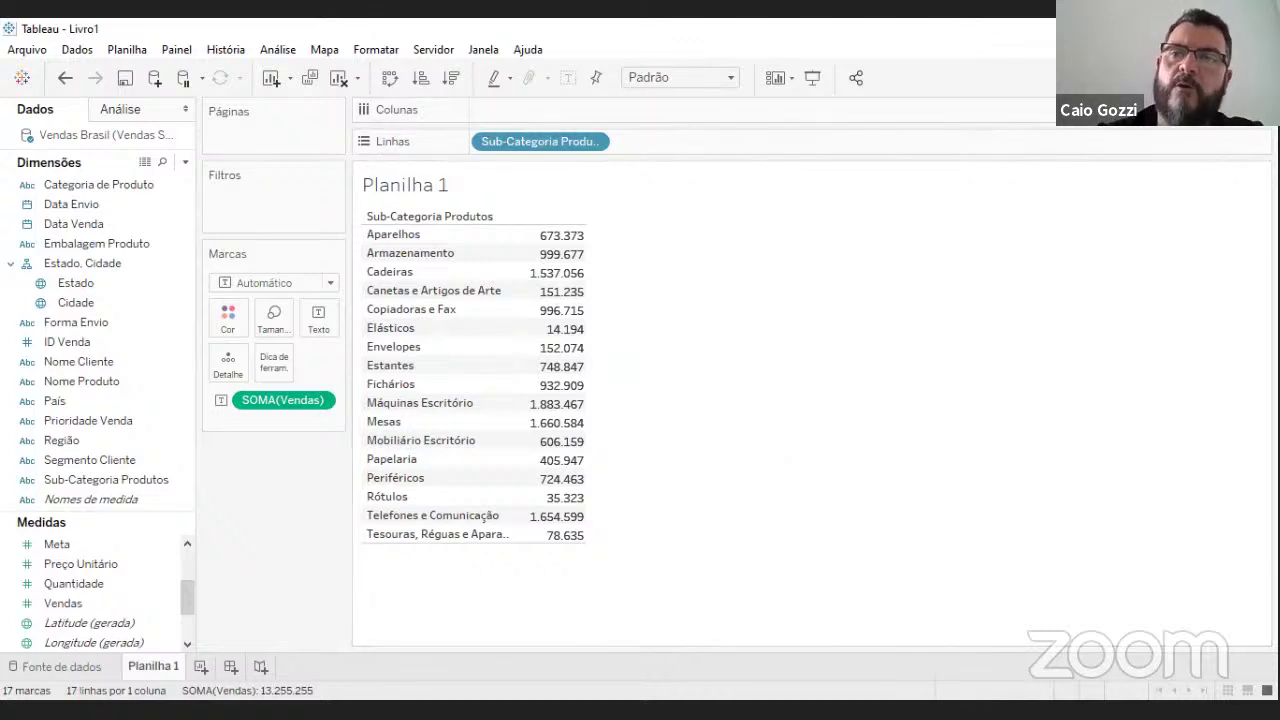
# Try pie, stacked bar, treemap, circle view, box plot, packed bubble, highlight table and heat map charts for the sub-category sales
pyautogui.hotkey('ctrl', '1')
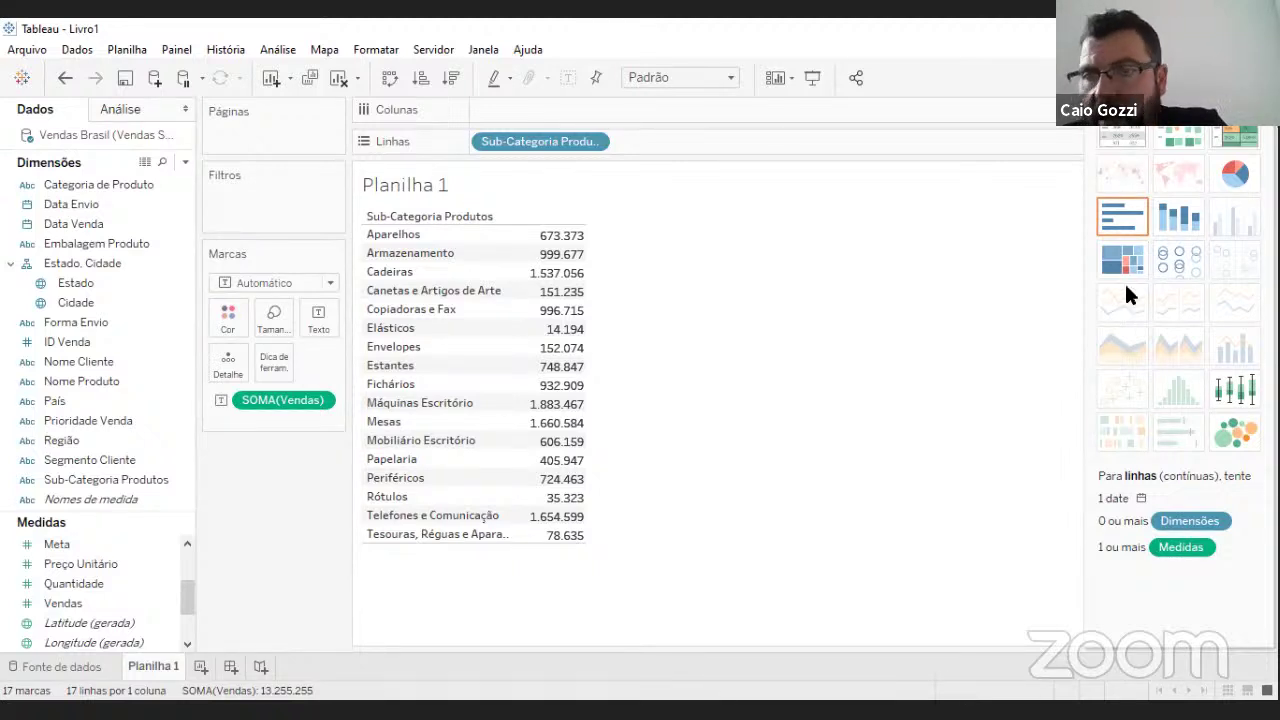
pyautogui.click(1238, 177)
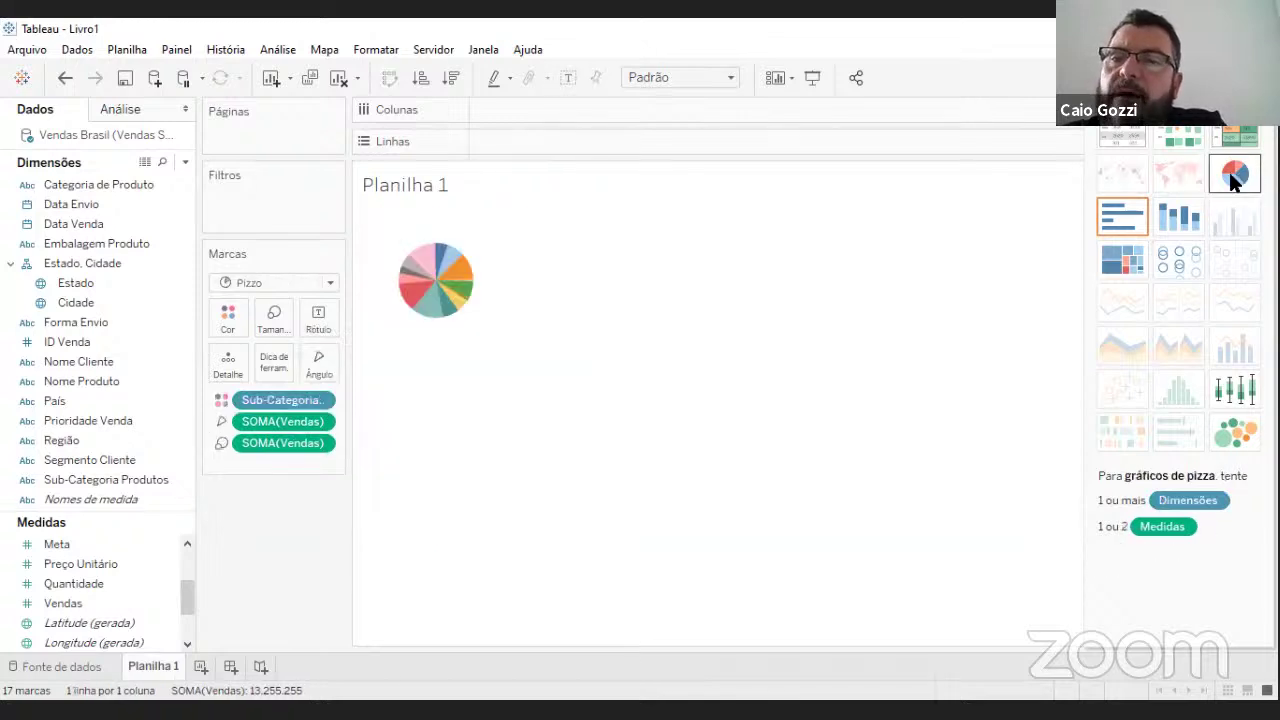
pyautogui.click(1182, 218)
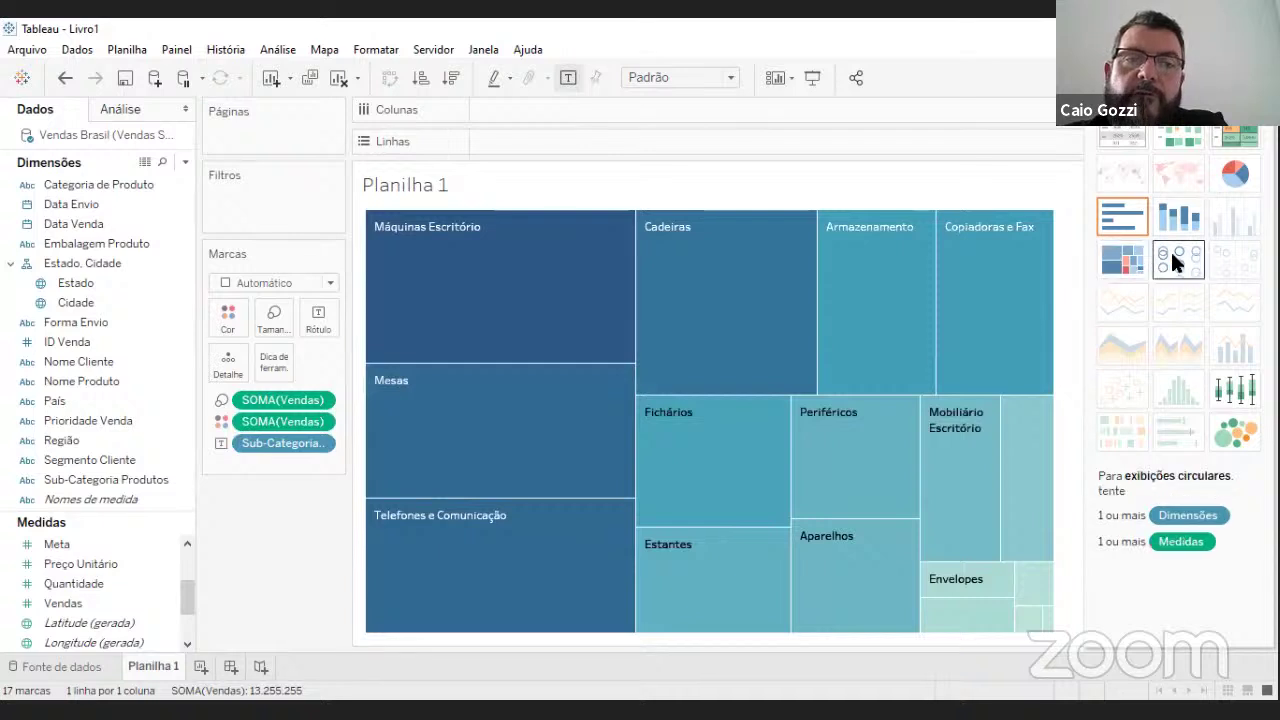
pyautogui.click(1193, 258)
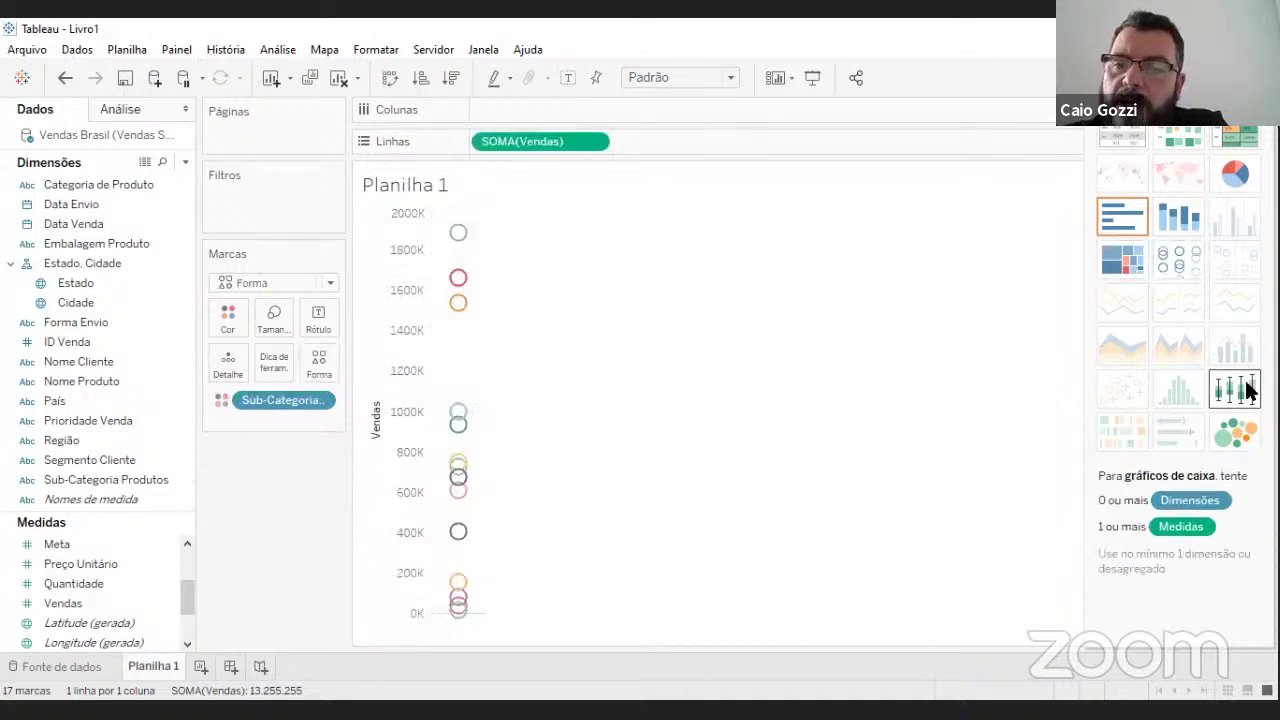
pyautogui.click(1246, 392)
pyautogui.click(1235, 432)
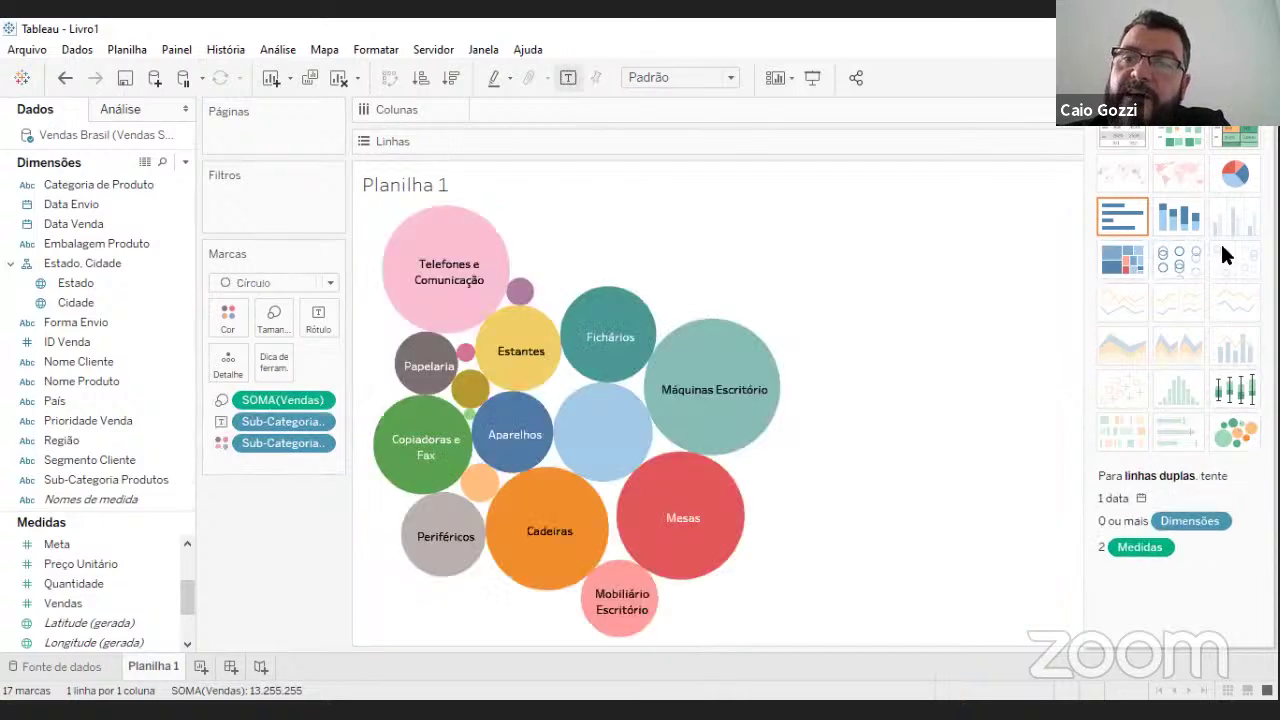
pyautogui.click(1238, 134)
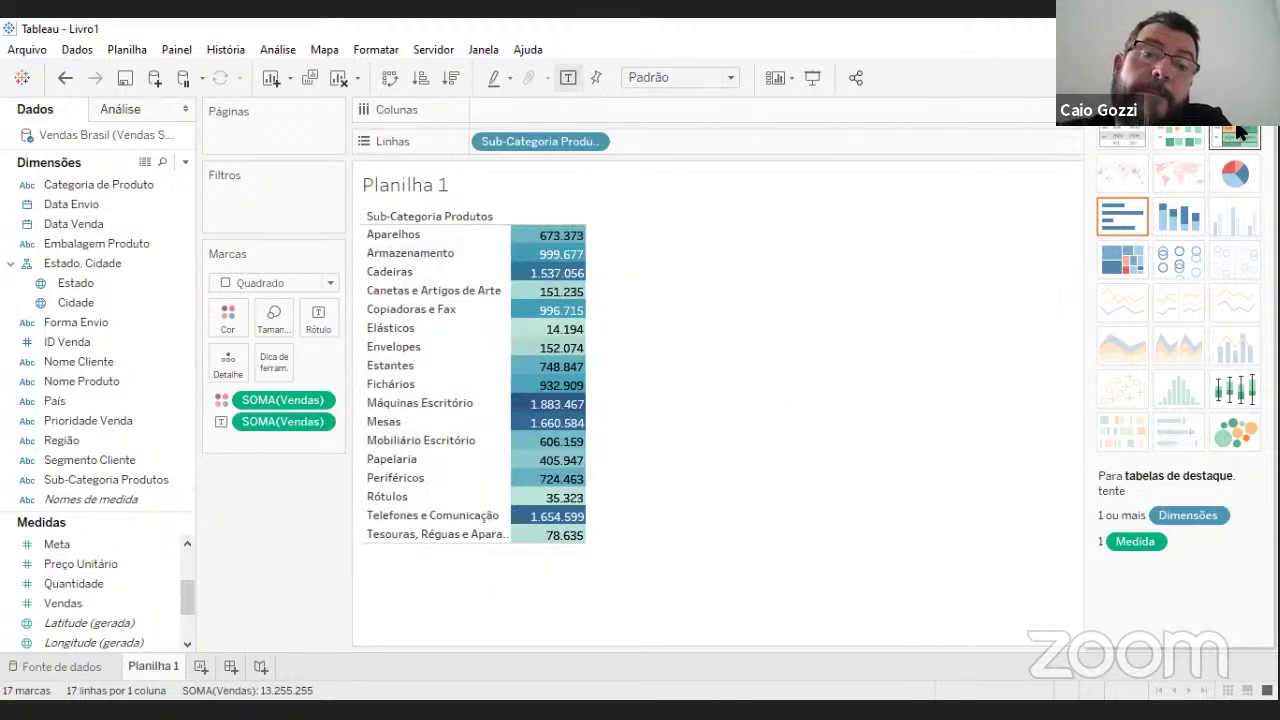
pyautogui.click(1185, 135)
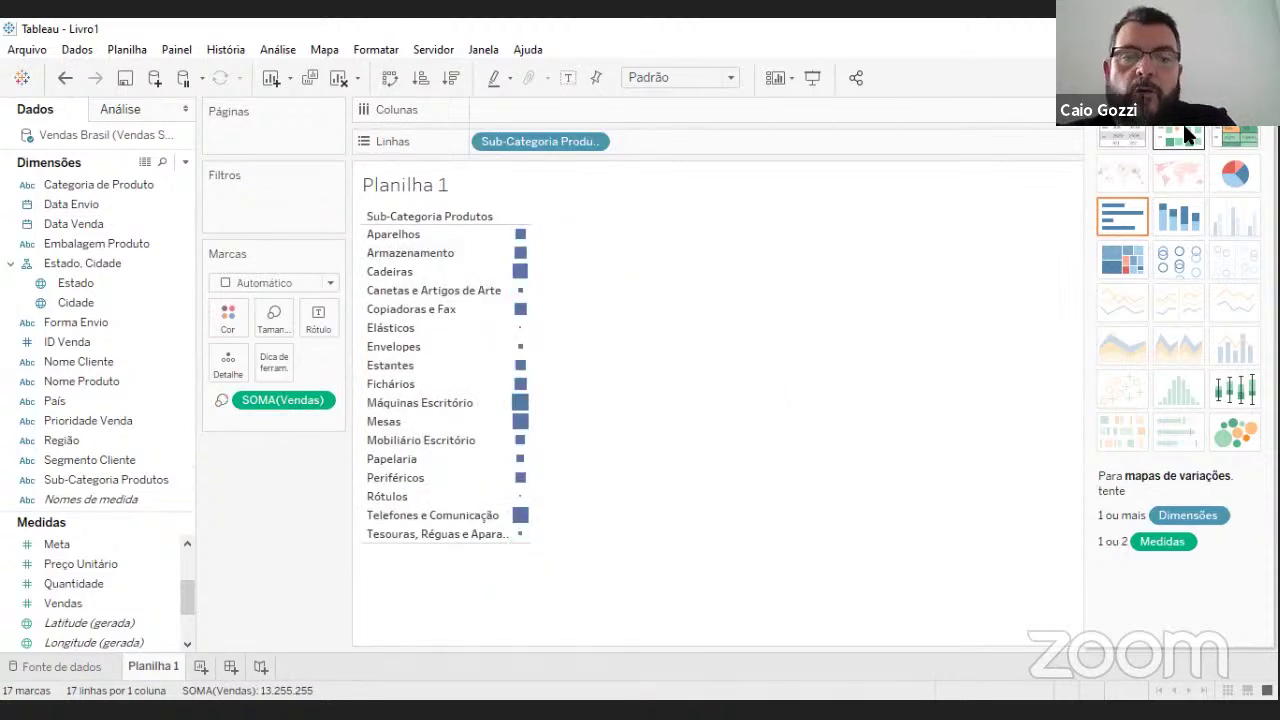
pyautogui.click(1248, 134)
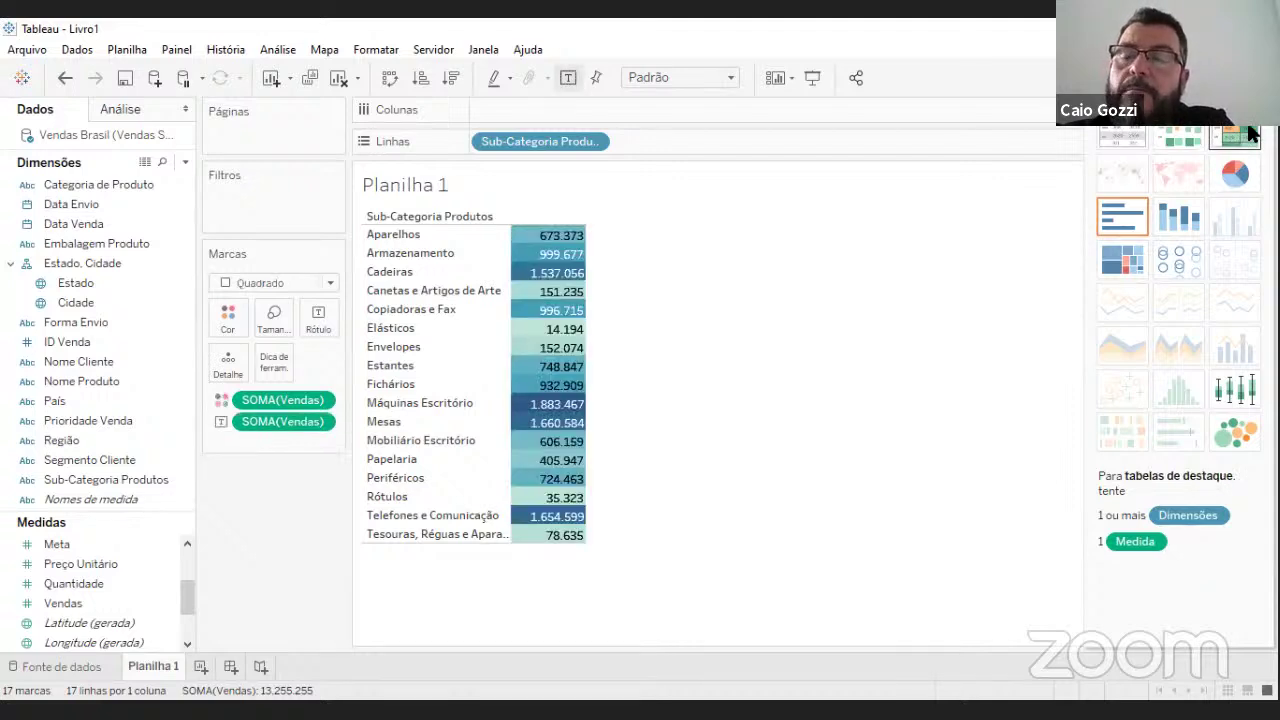
# Display Vendas by Sub-Categoria Produtos as horizontal bars and sort them in descending order of sales
pyautogui.click(1118, 221)
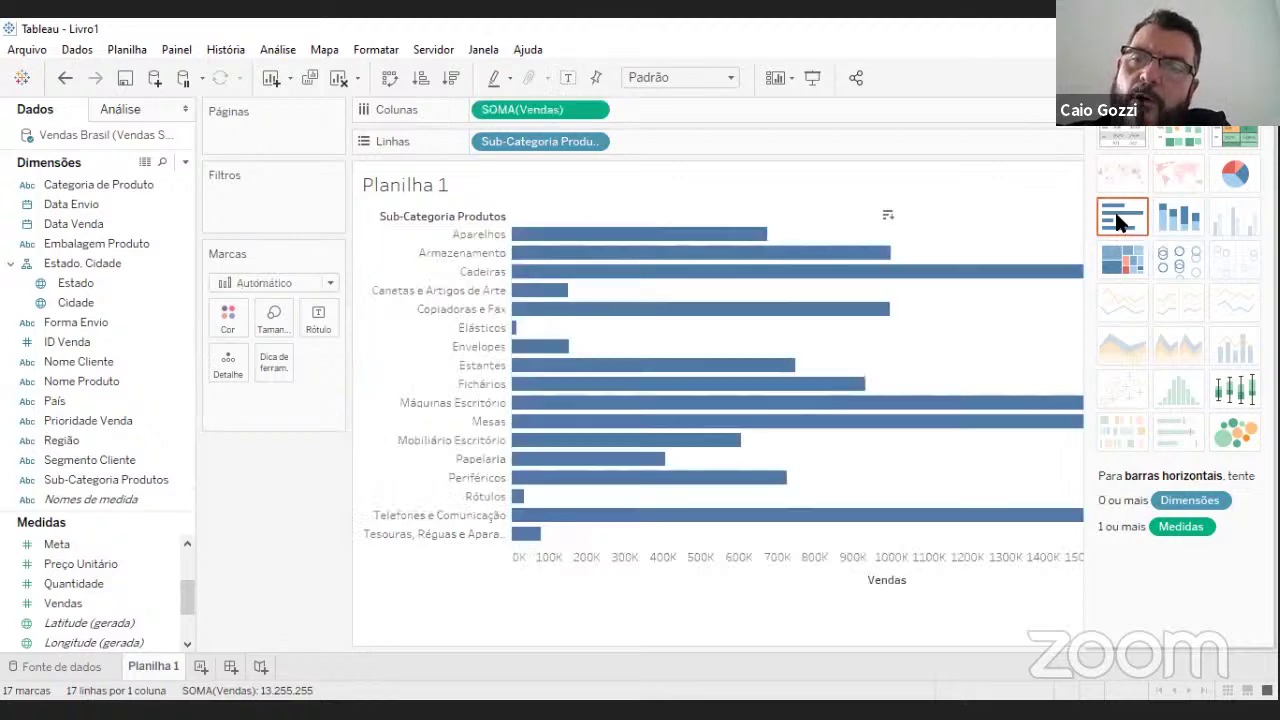
pyautogui.hotkey('ctrl', '1')
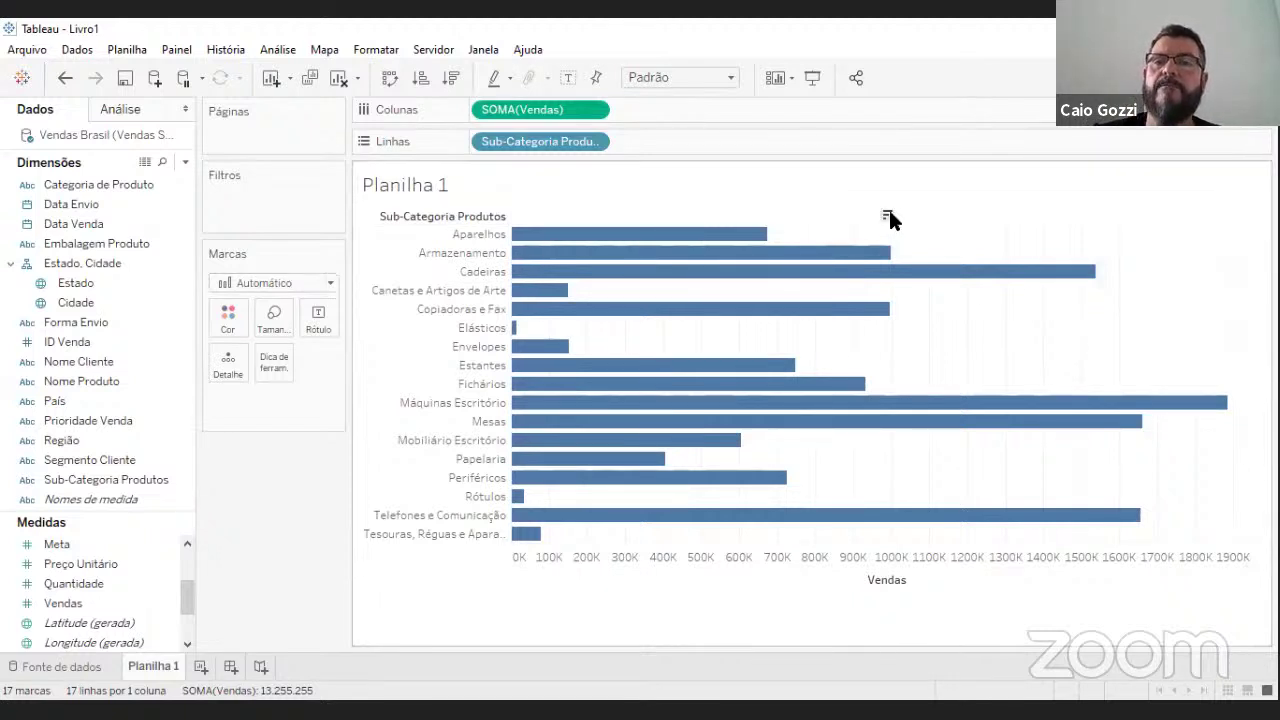
pyautogui.click(887, 215)
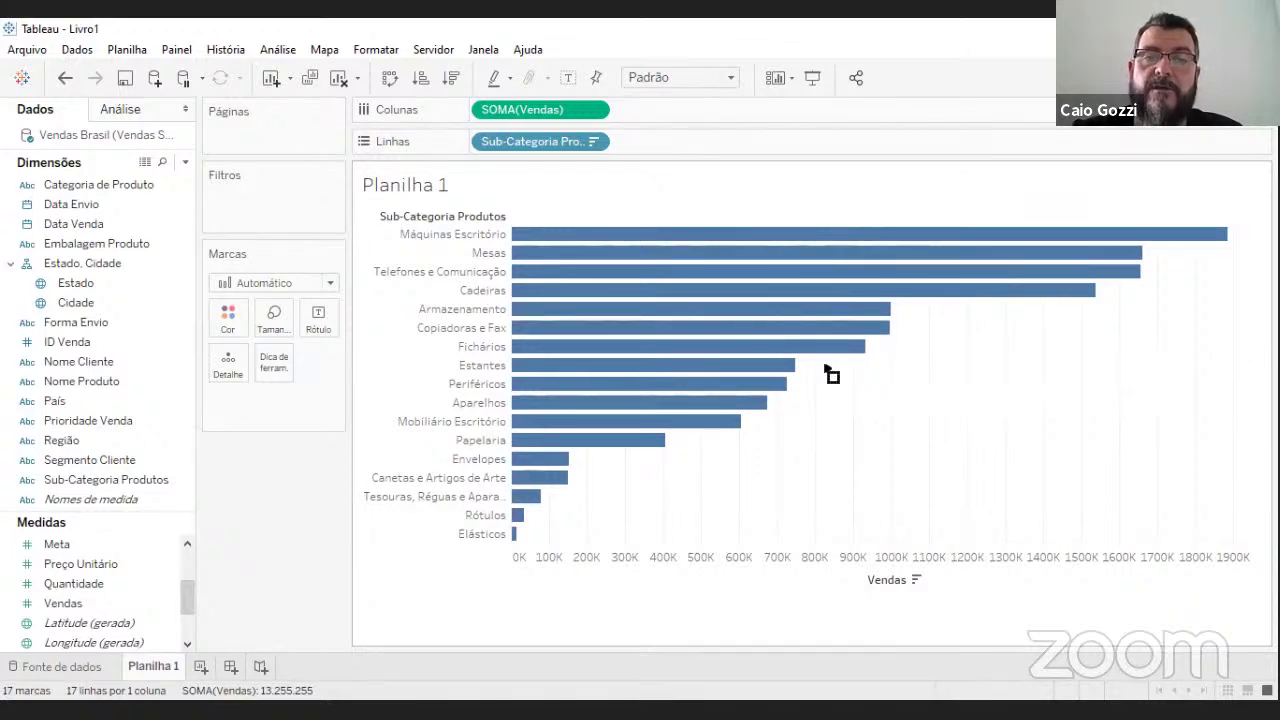
# Highlight the seven bars with the highest sales, clear the selection, and examine the Cadeiras bar's details
pyautogui.moveTo(826, 365); pyautogui.dragTo(1066, 216)
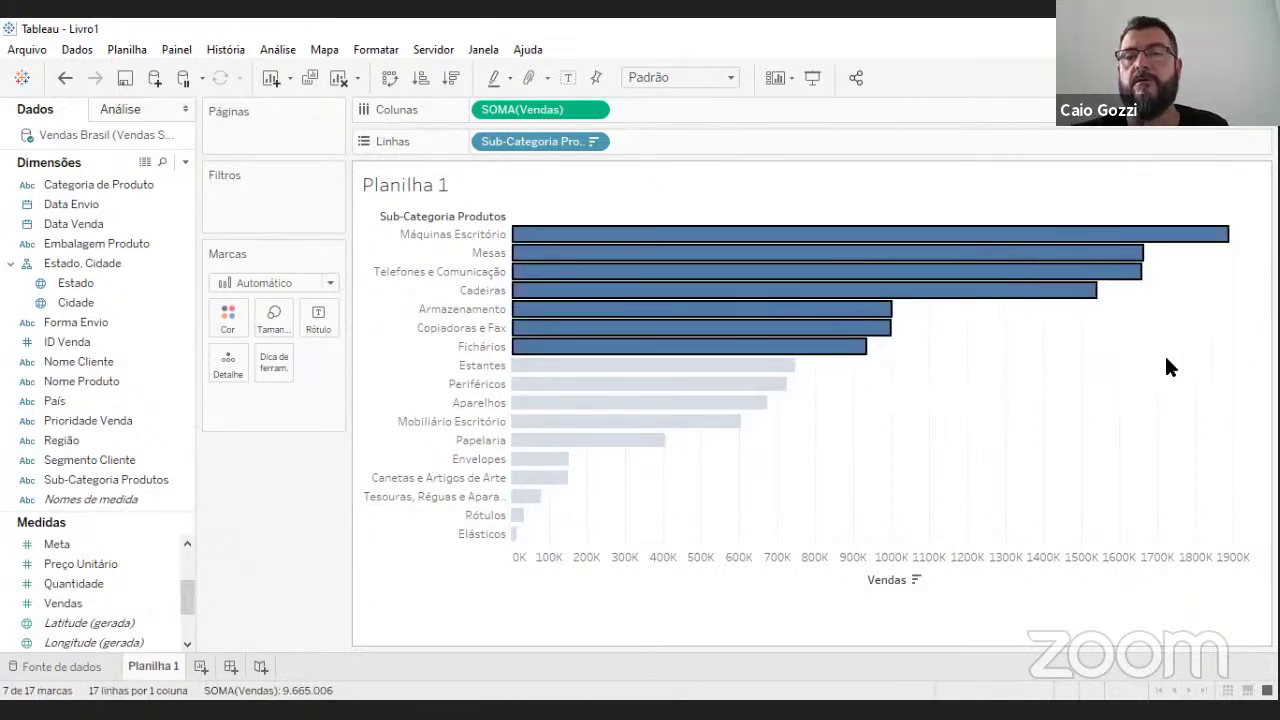
pyautogui.click(1201, 412)
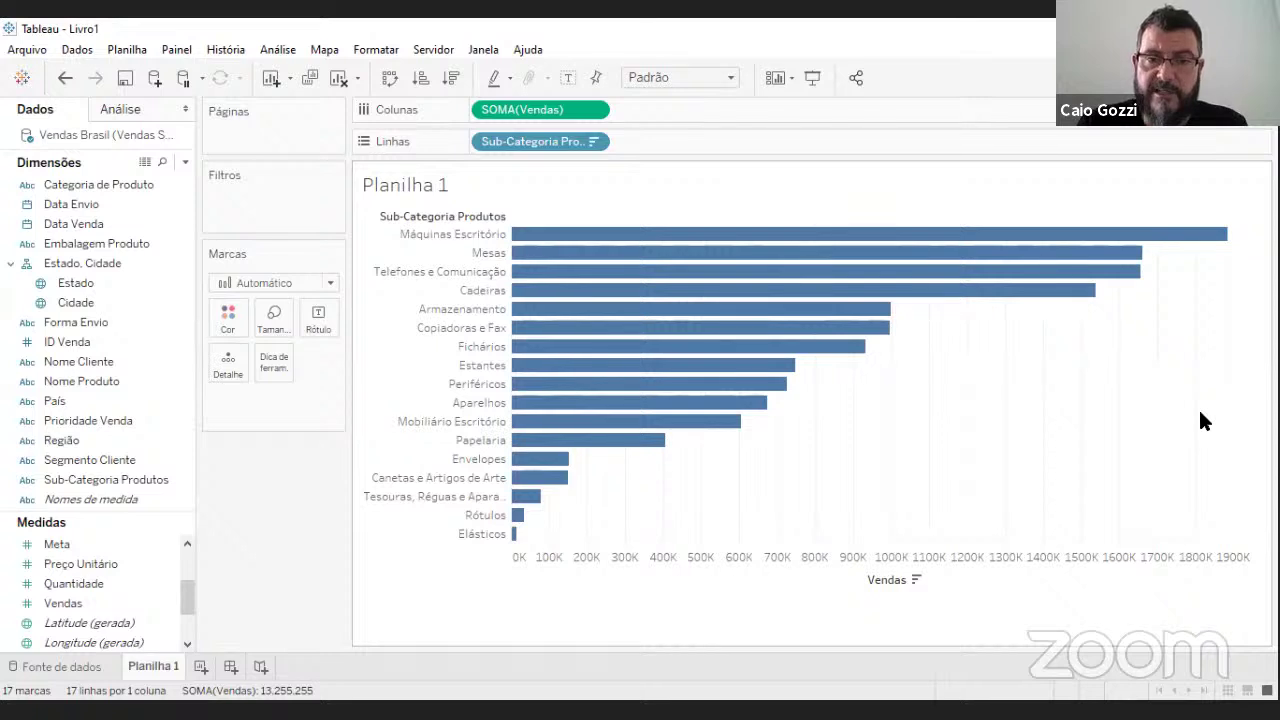
pyautogui.moveTo(995, 306)
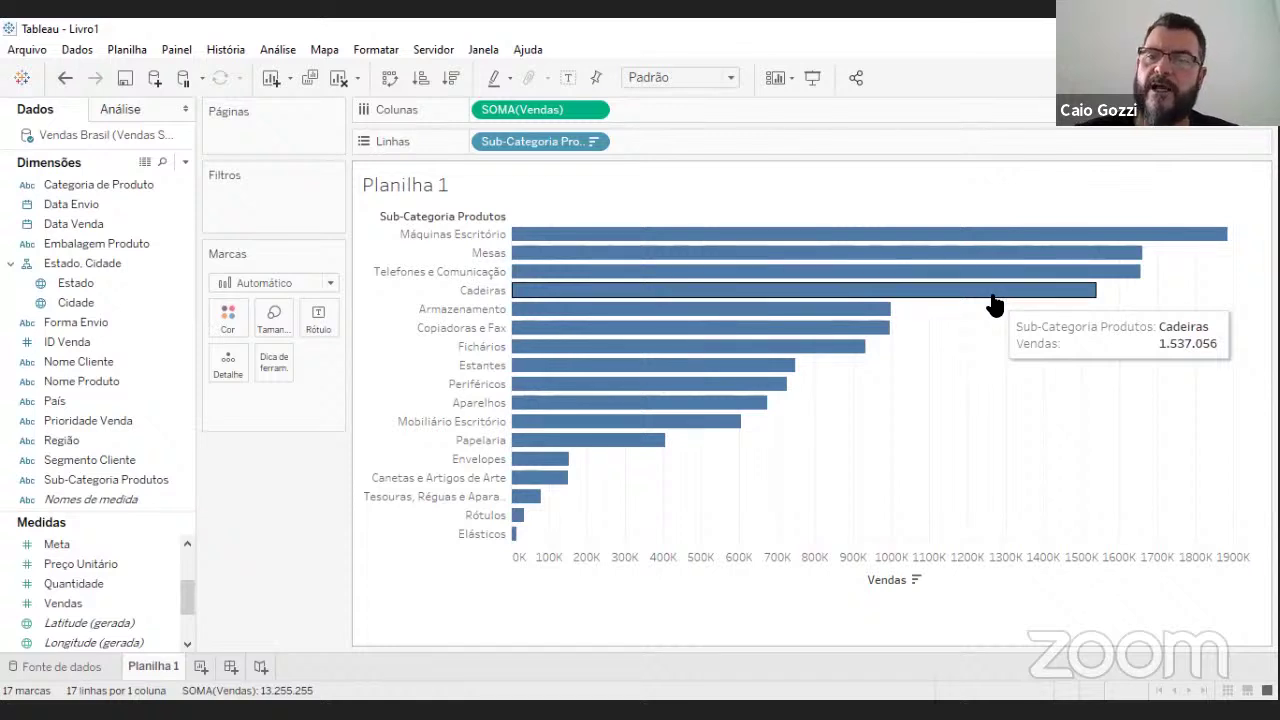
pyautogui.moveTo(1020, 277)
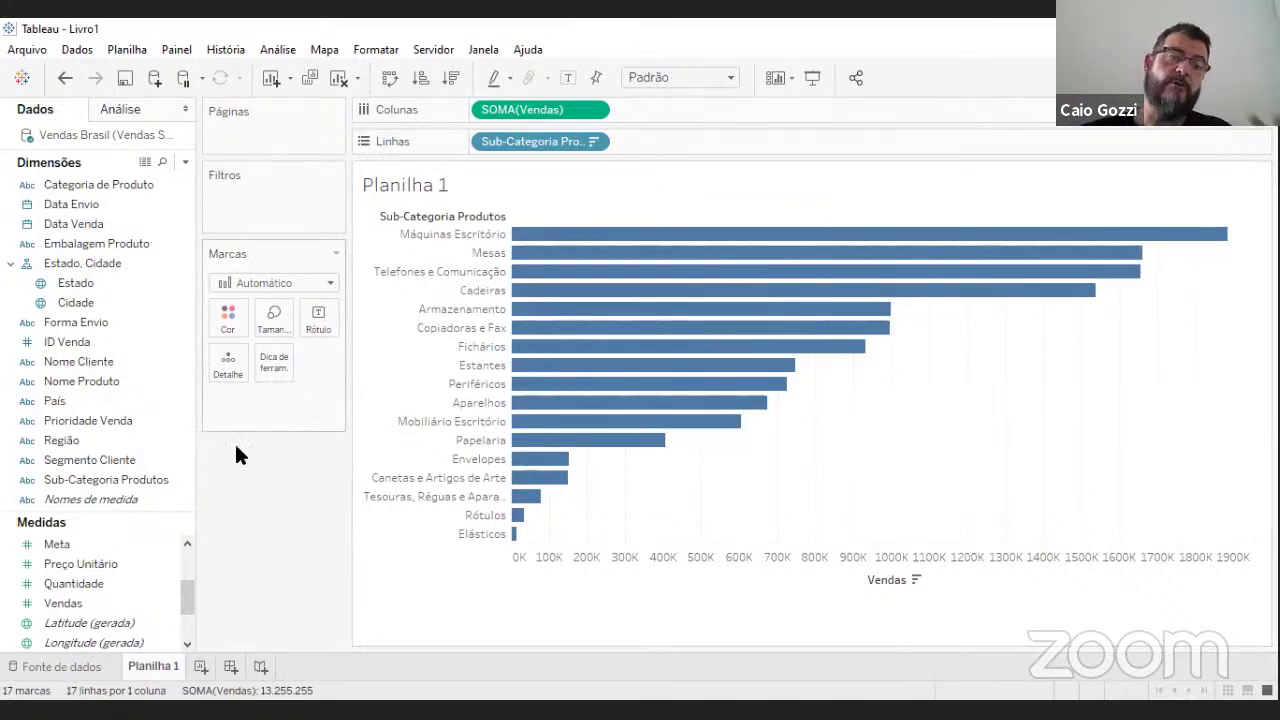
# Try labelling the bars with their summed Vendas, and undo the labels
pyautogui.click(65, 602)
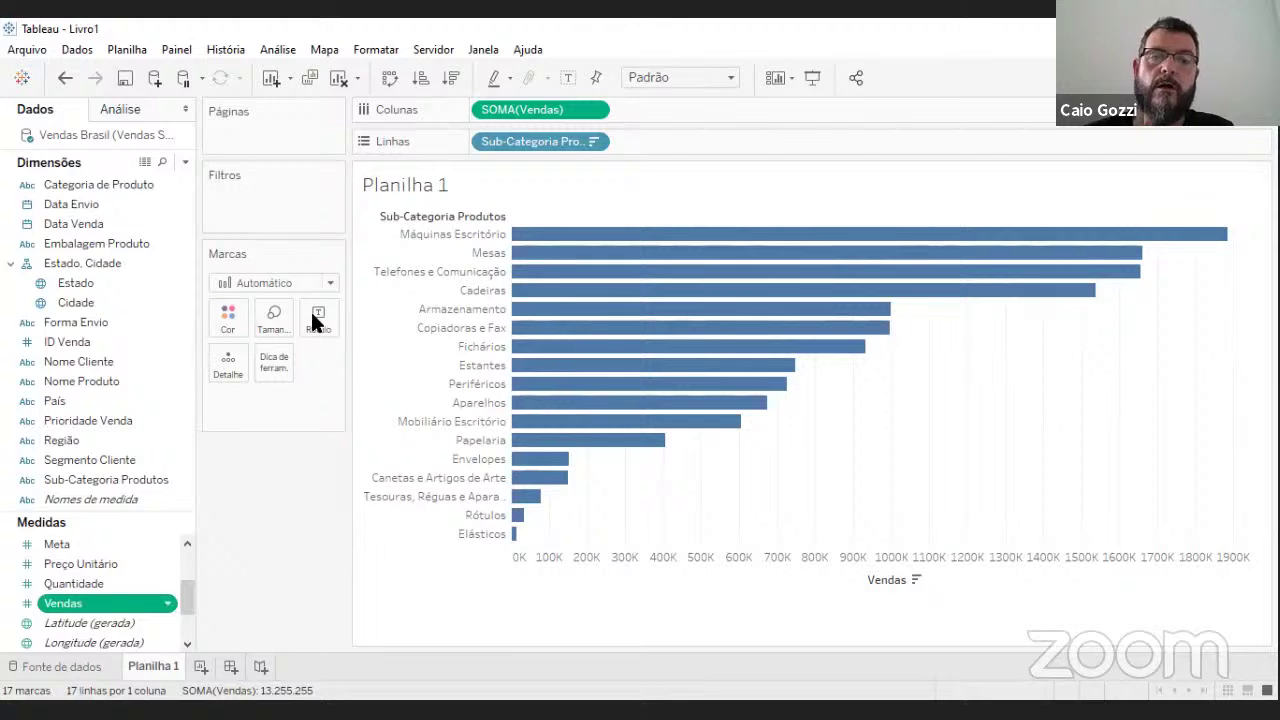
pyautogui.moveTo(313, 320); pyautogui.dragTo(313, 320)
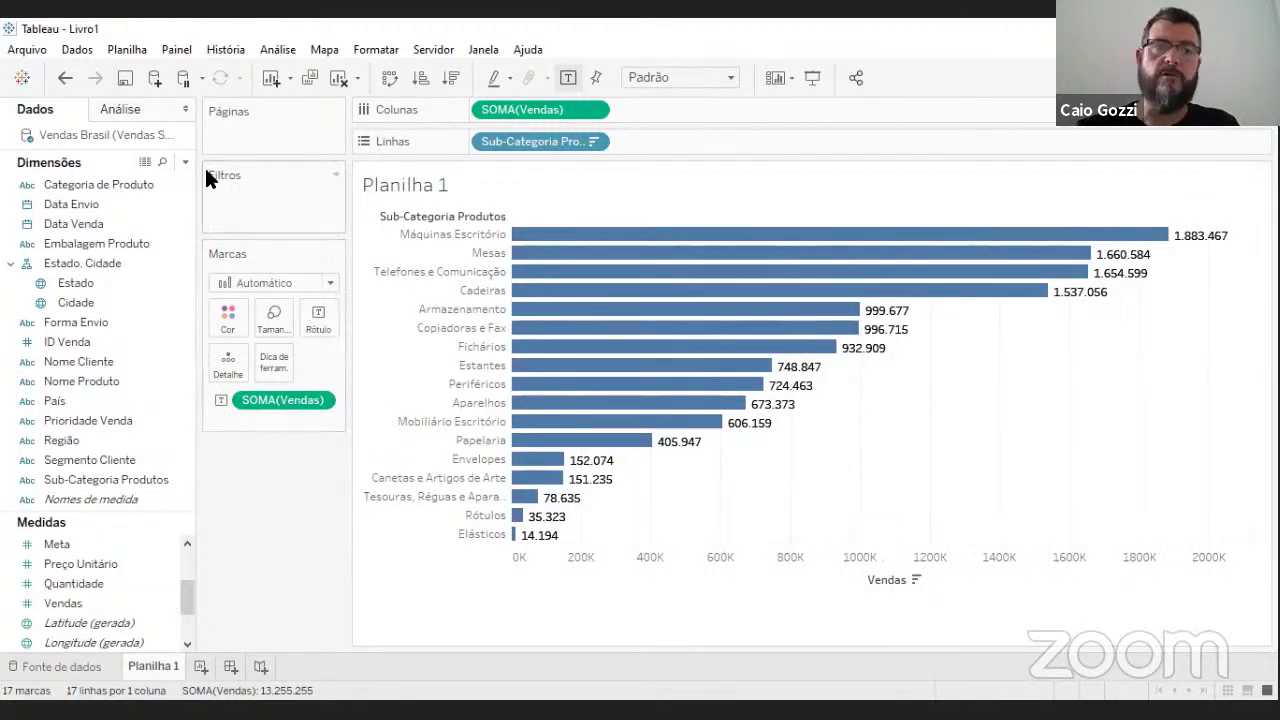
pyautogui.click(63, 80)
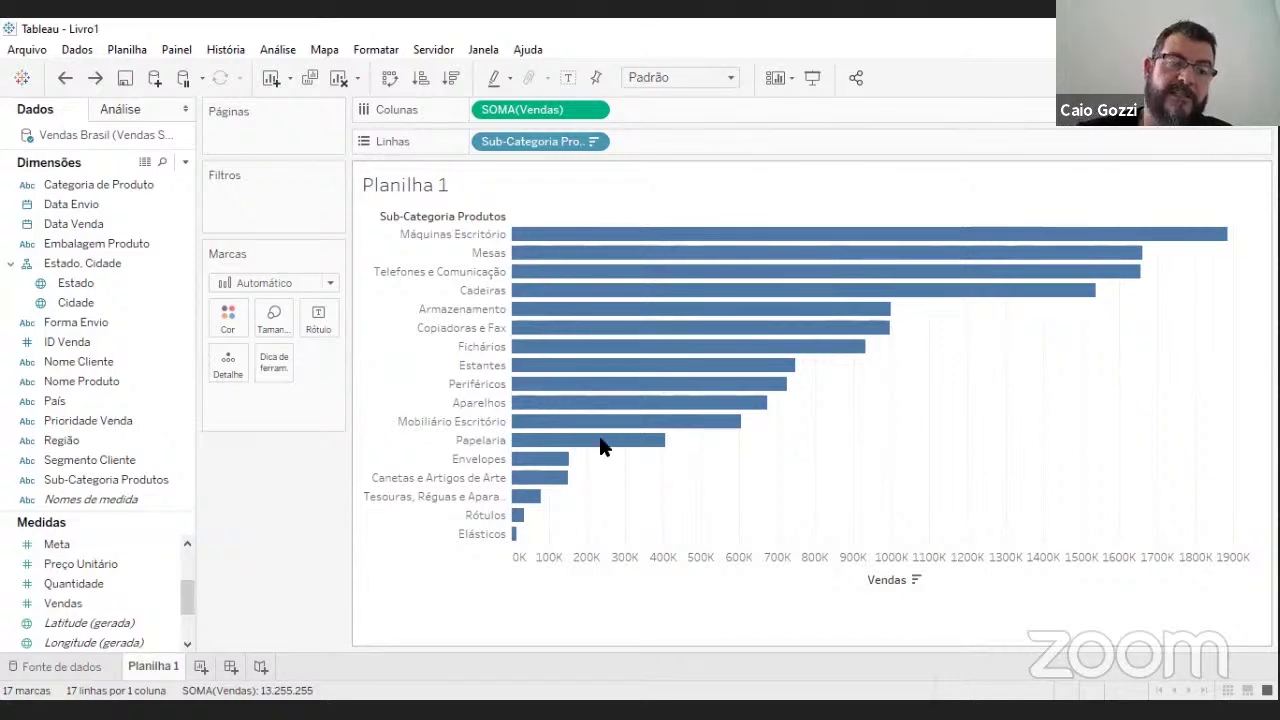
# Colour the bars by summed Lucro and examine the details of the Mesas bar
pyautogui.moveTo(182, 600); pyautogui.dragTo(178, 569)
pyautogui.click(70, 565)
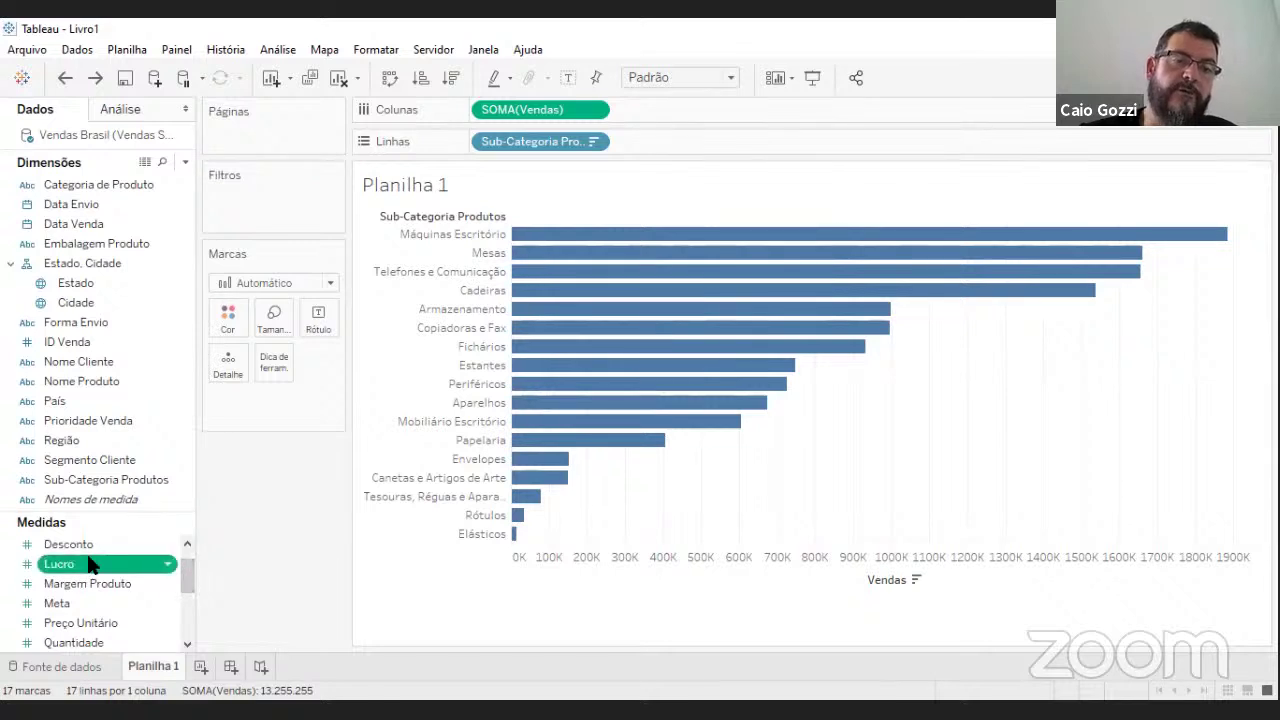
pyautogui.moveTo(92, 565); pyautogui.dragTo(230, 322)
pyautogui.moveTo(228, 322); pyautogui.dragTo(229, 323)
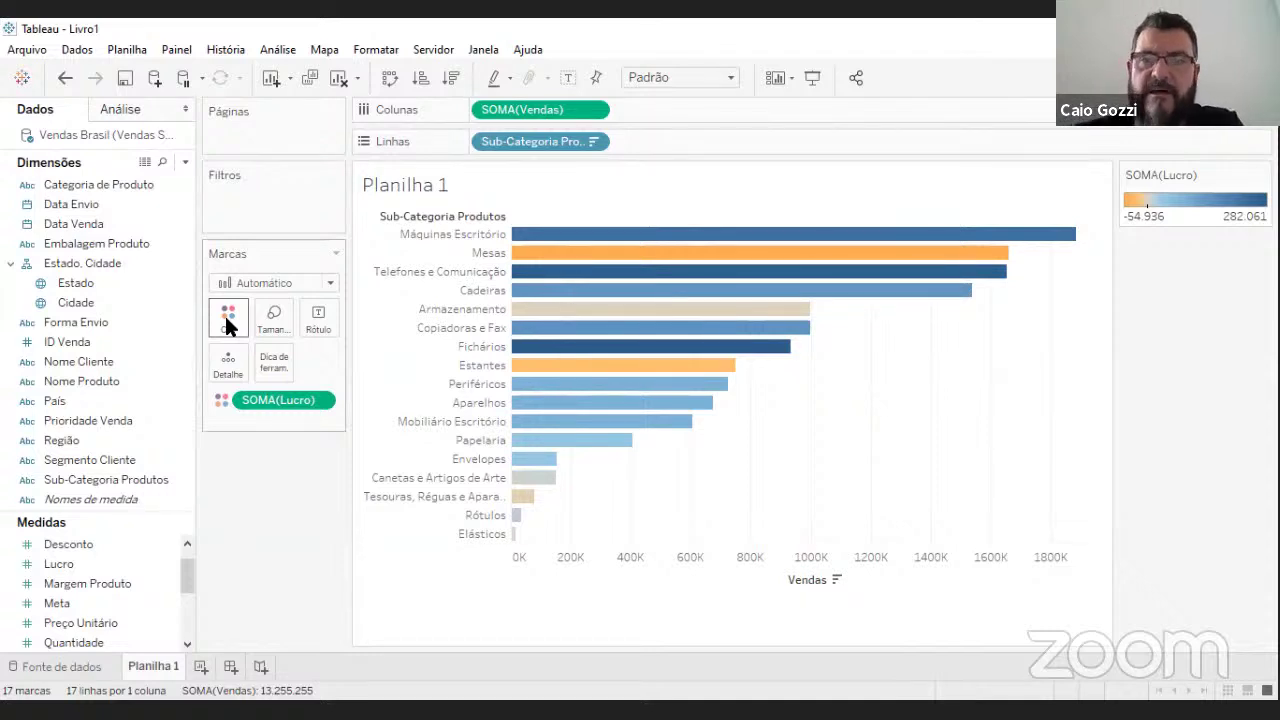
pyautogui.moveTo(783, 258)
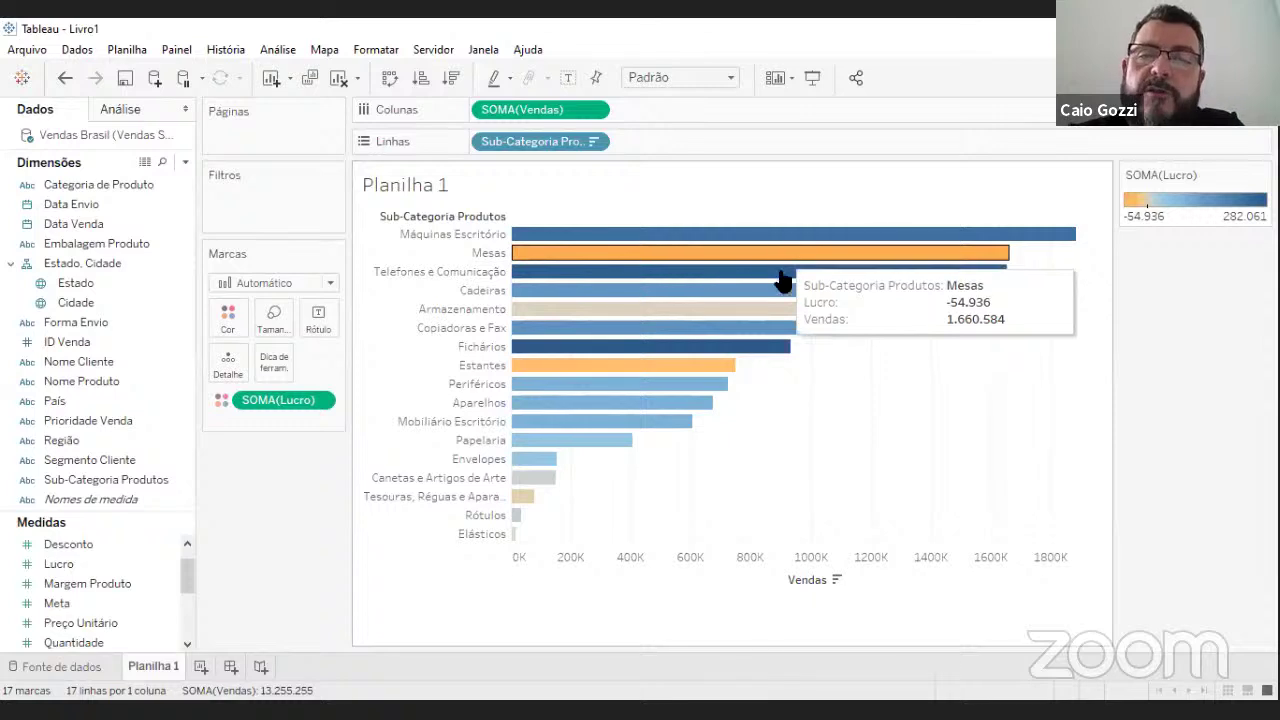
pyautogui.moveTo(777, 351)
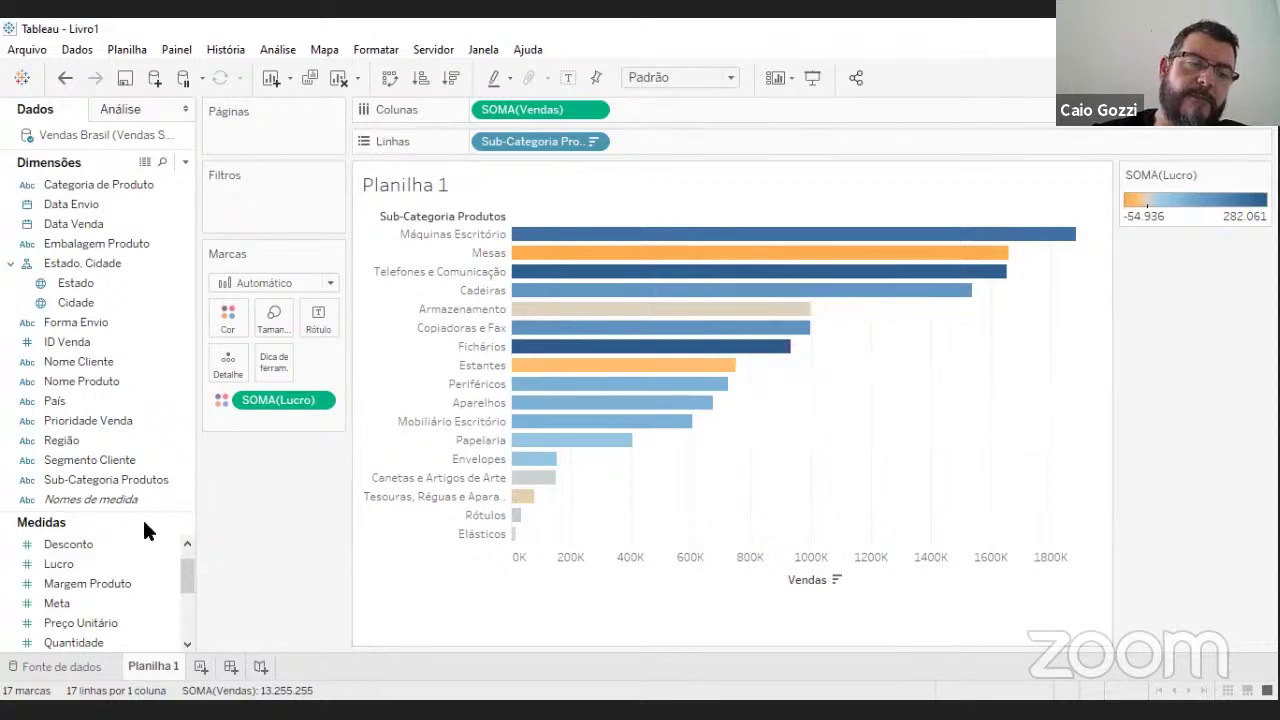
# Rename the worksheet Planilha 1 as Vendas
pyautogui.rightClick(165, 668)
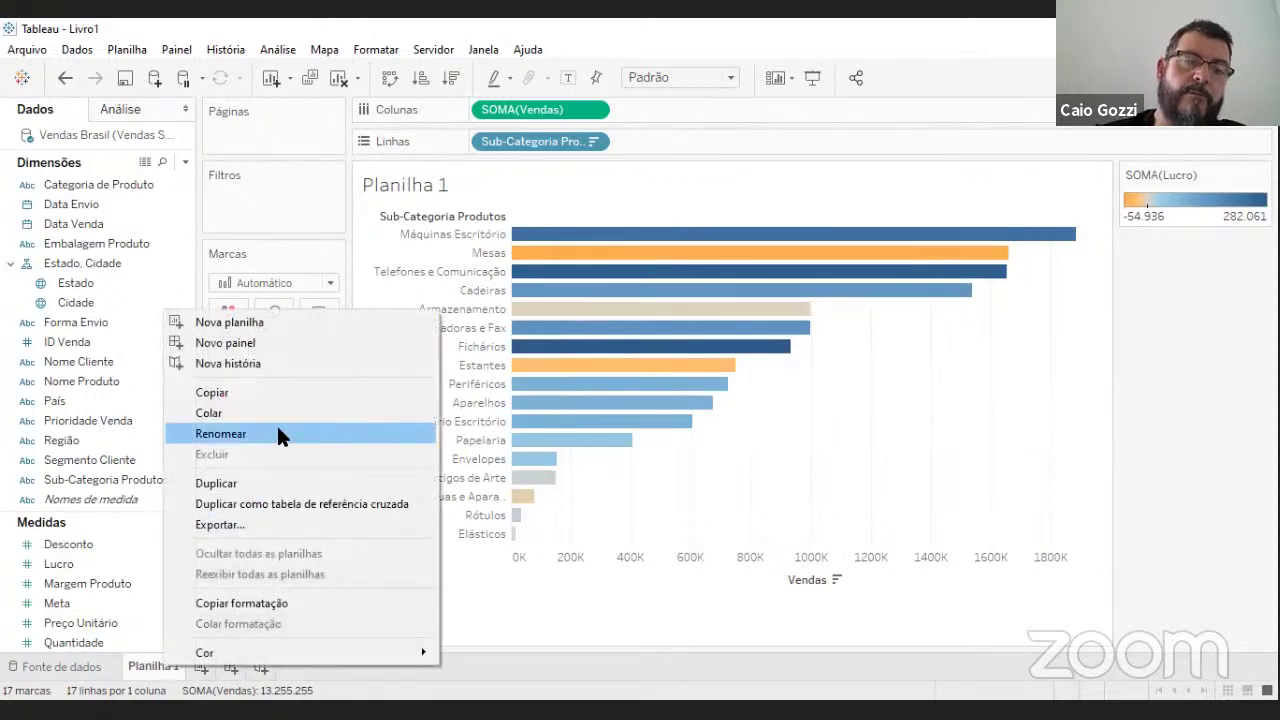
pyautogui.click(278, 434)
pyautogui.write('Vendas')
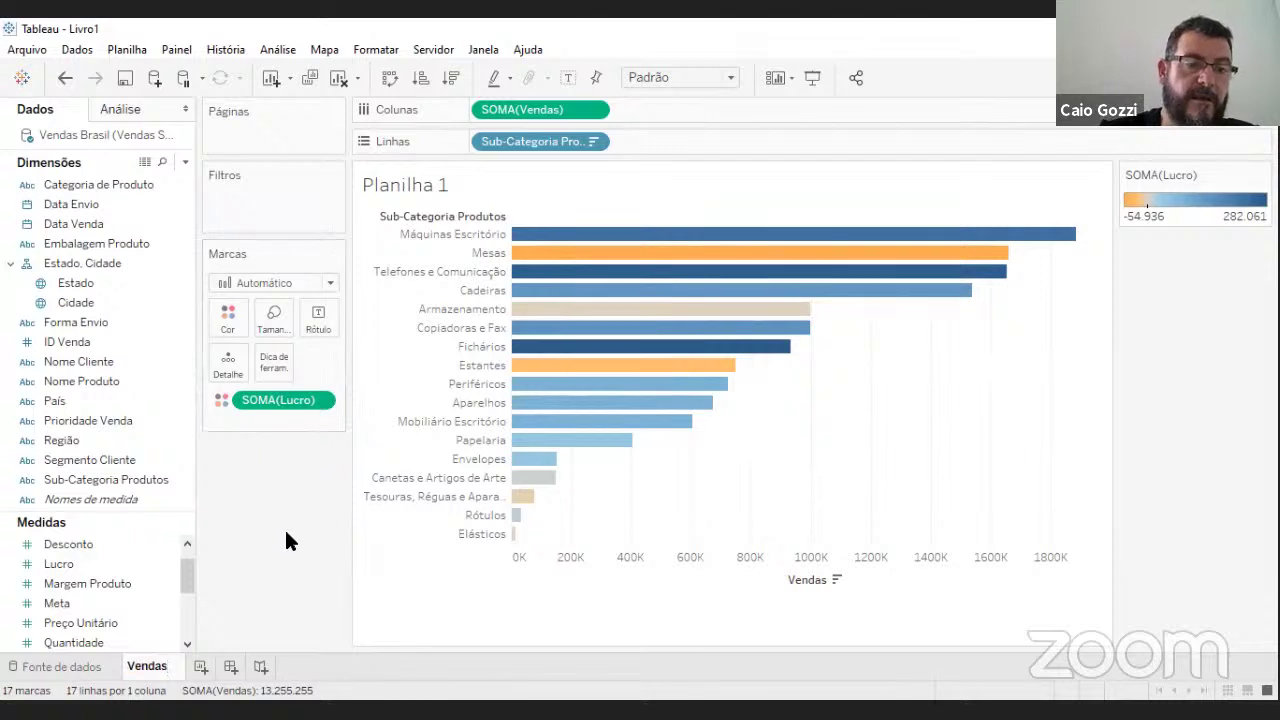
pyautogui.press('Return')
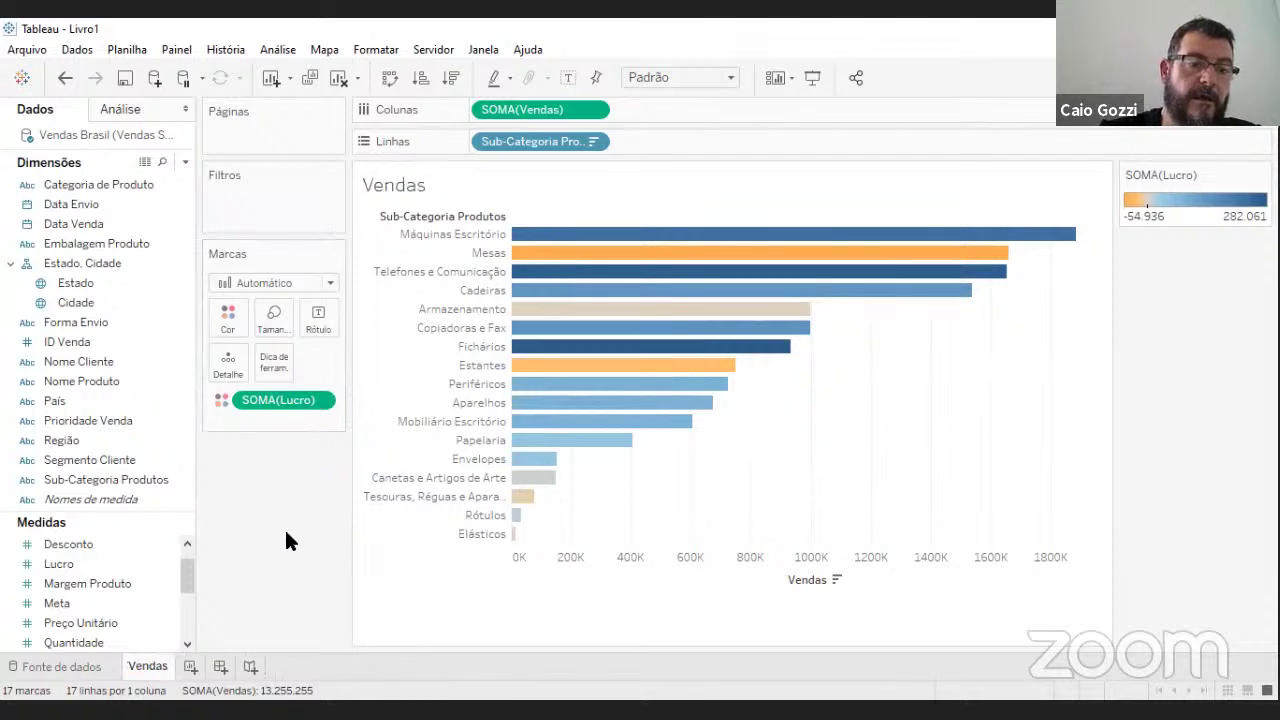
# Duplicate the Vendas worksheet and split the copy's sales bars into columns by year of Data Venda
pyautogui.rightClick(149, 668)
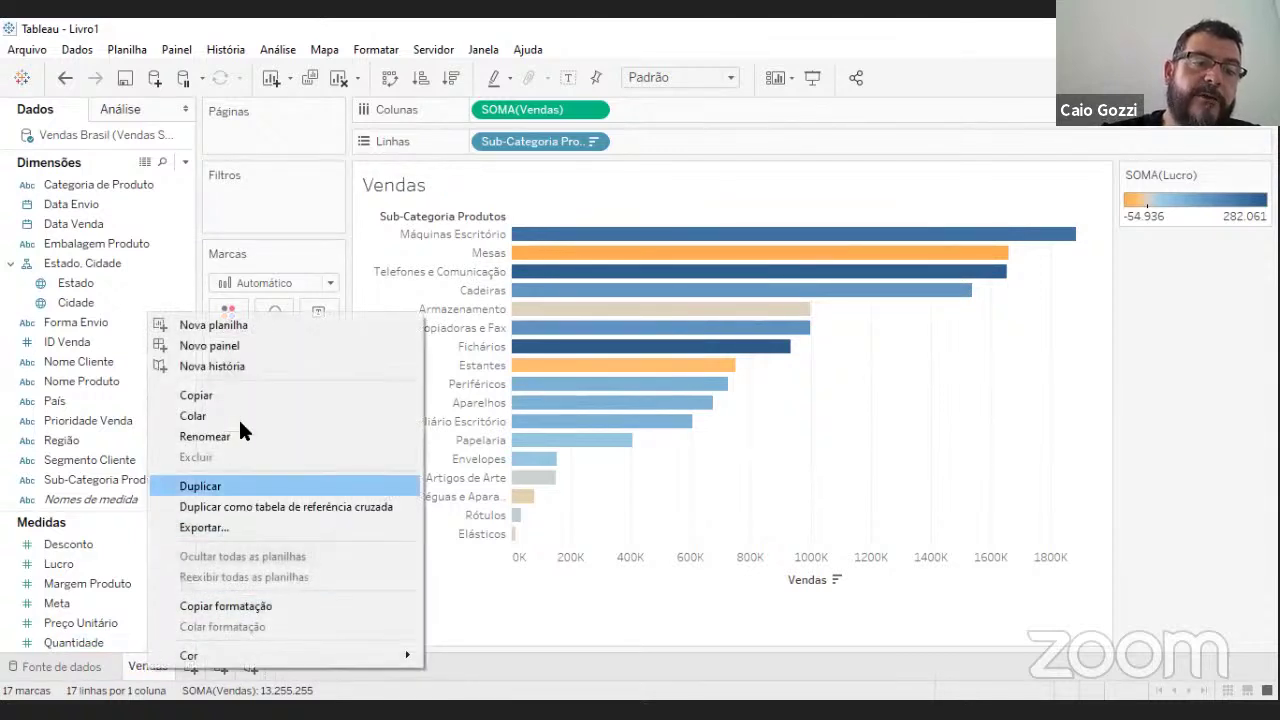
pyautogui.click(238, 495)
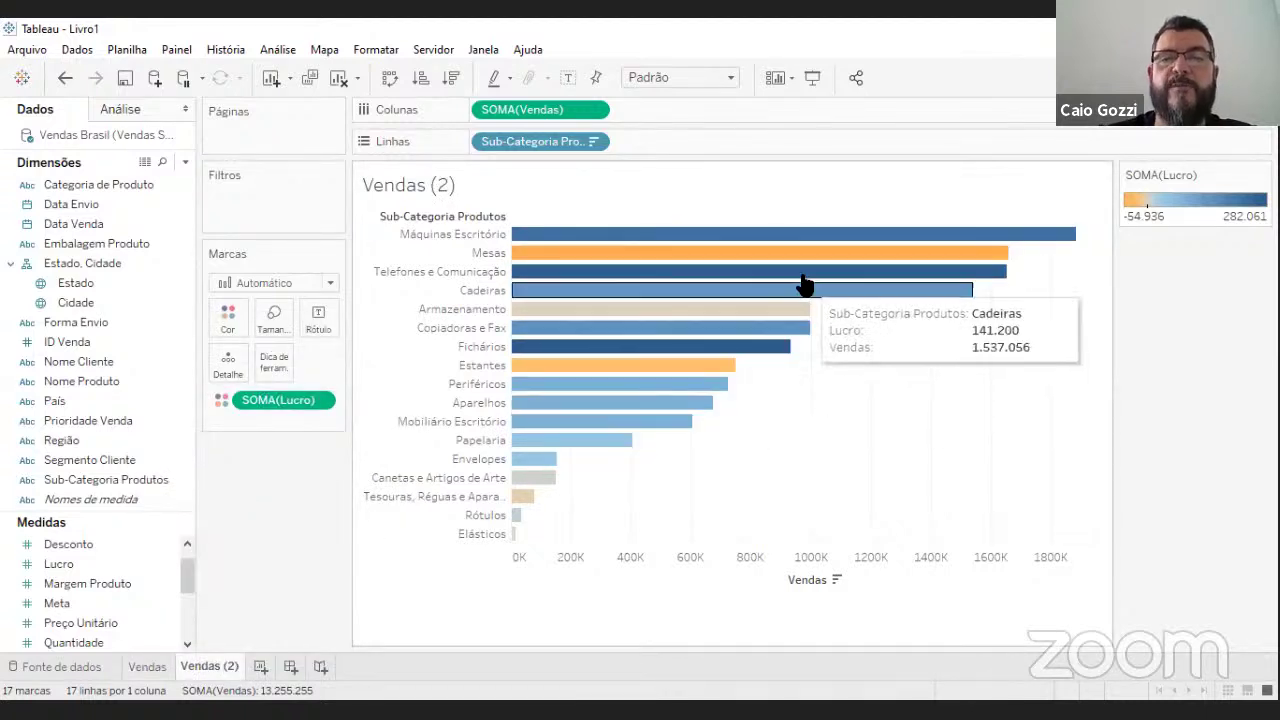
pyautogui.click(103, 226)
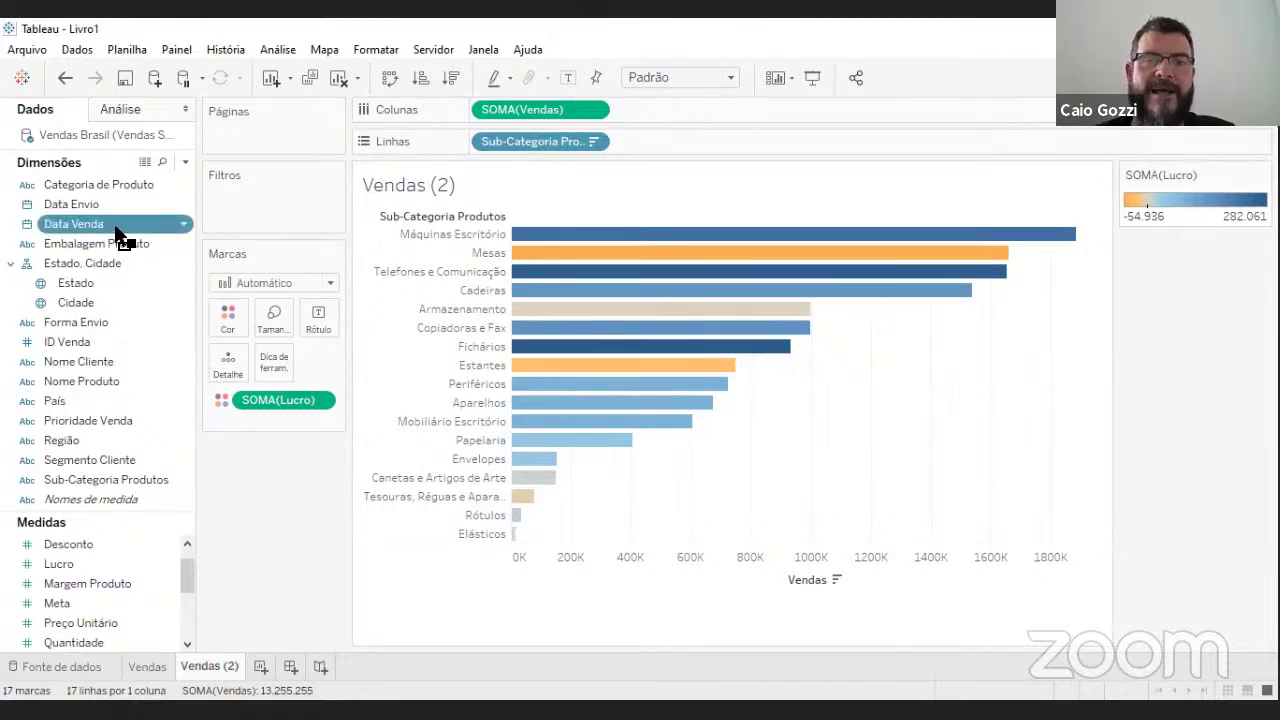
pyautogui.moveTo(113, 226); pyautogui.dragTo(657, 222)
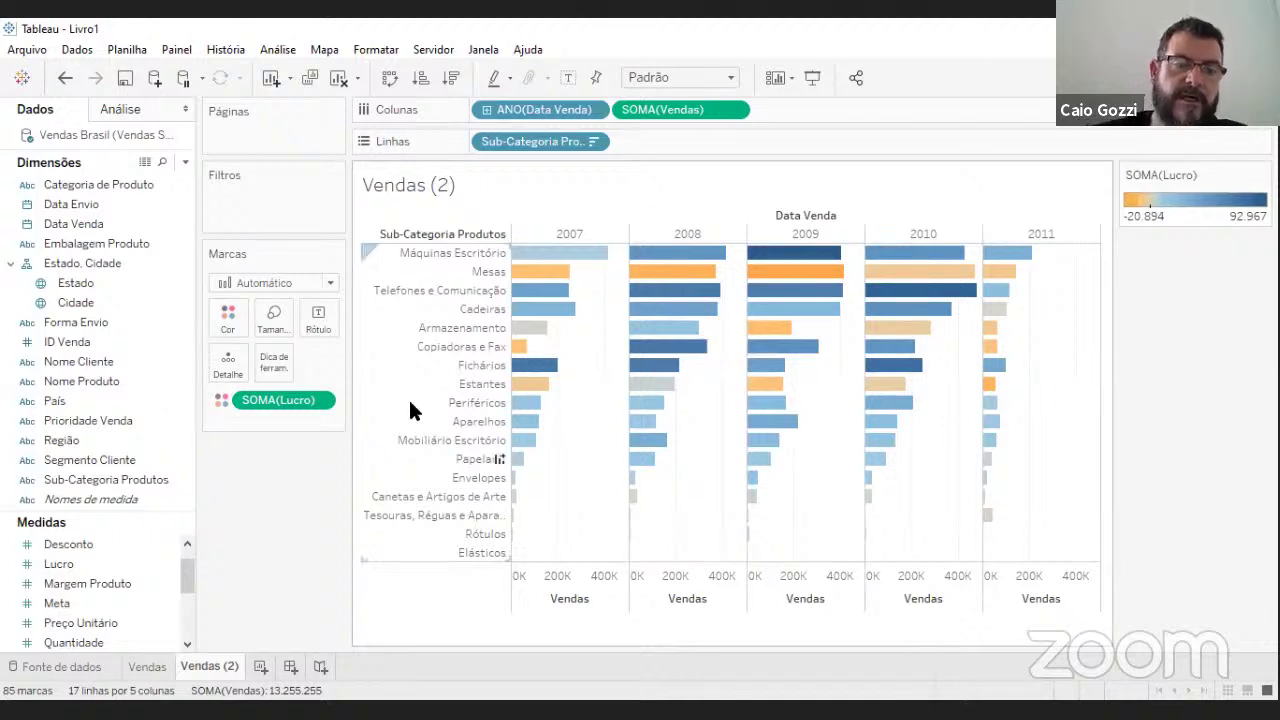
# Duplicate Vendas (2) and turn the copy into a continuous line chart of Lucro and Vendas by quarter of Data Venda
pyautogui.rightClick(200, 668)
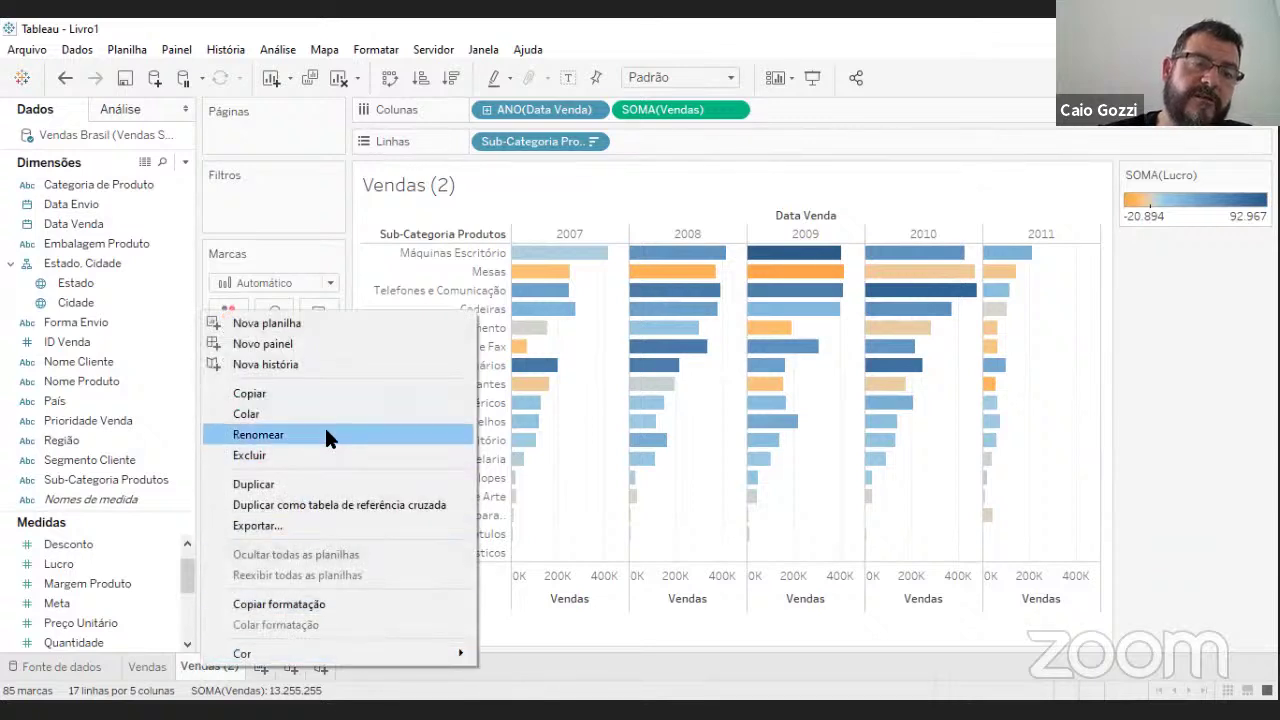
pyautogui.click(324, 484)
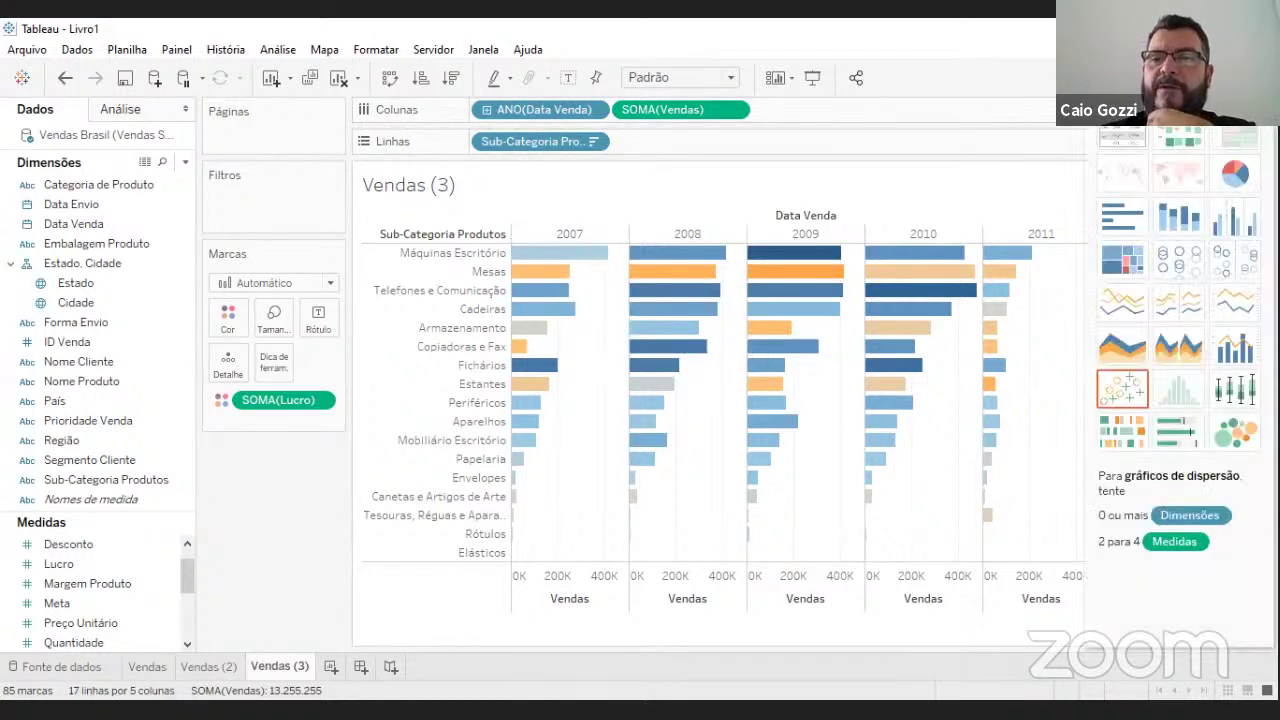
pyautogui.click(1230, 77)
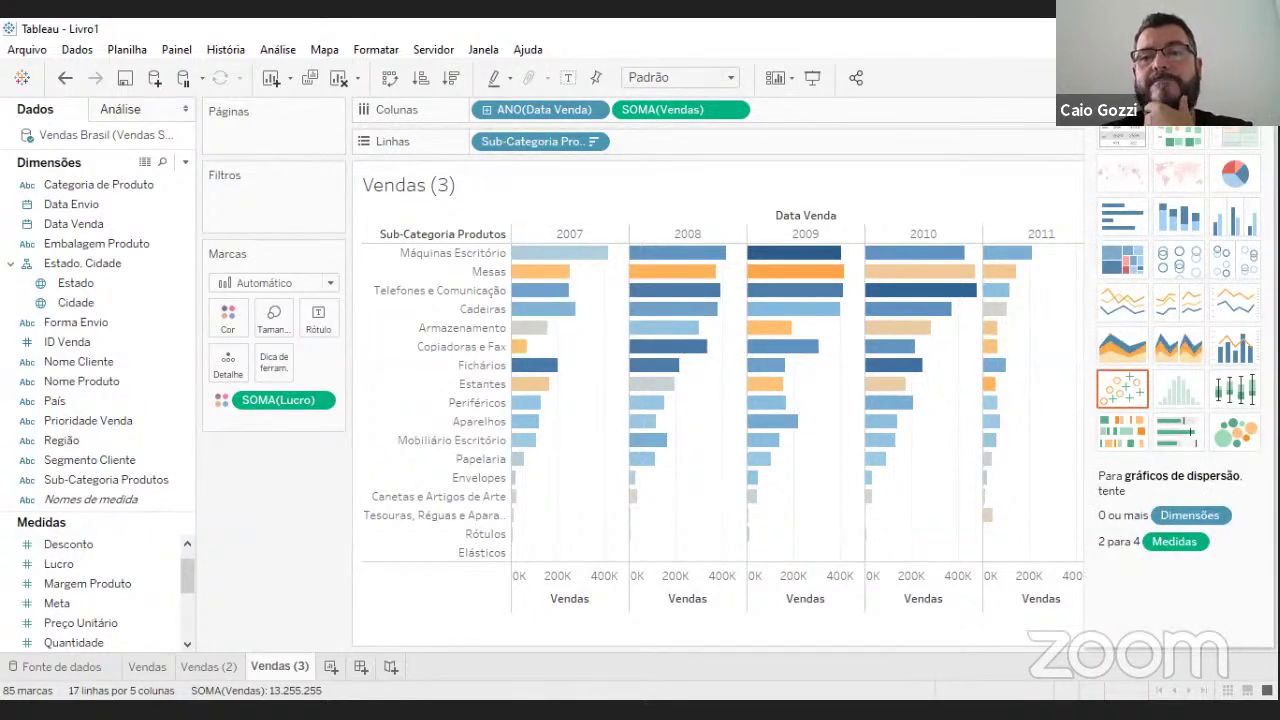
pyautogui.click(1118, 297)
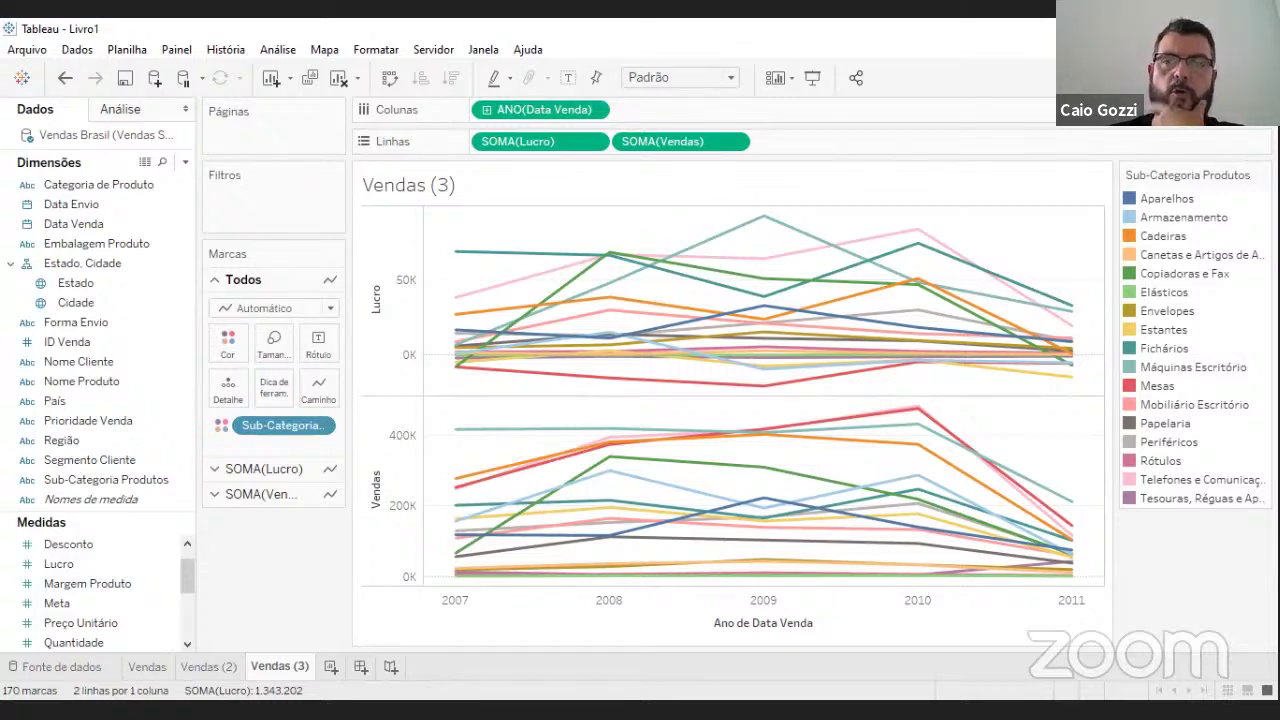
pyautogui.click(488, 111)
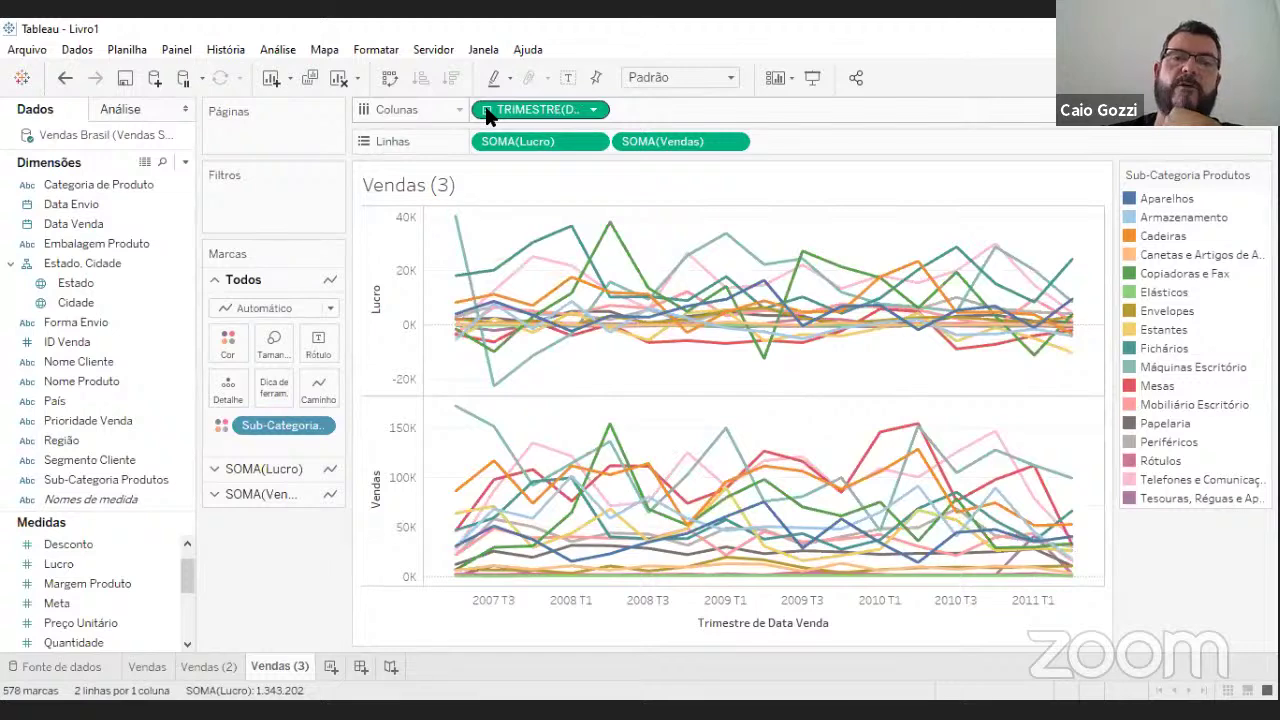
# Drill Data Venda down to the day level, highlight the strongly negative Lucro points, and clear the selection
pyautogui.click(488, 111)
pyautogui.click(525, 434)
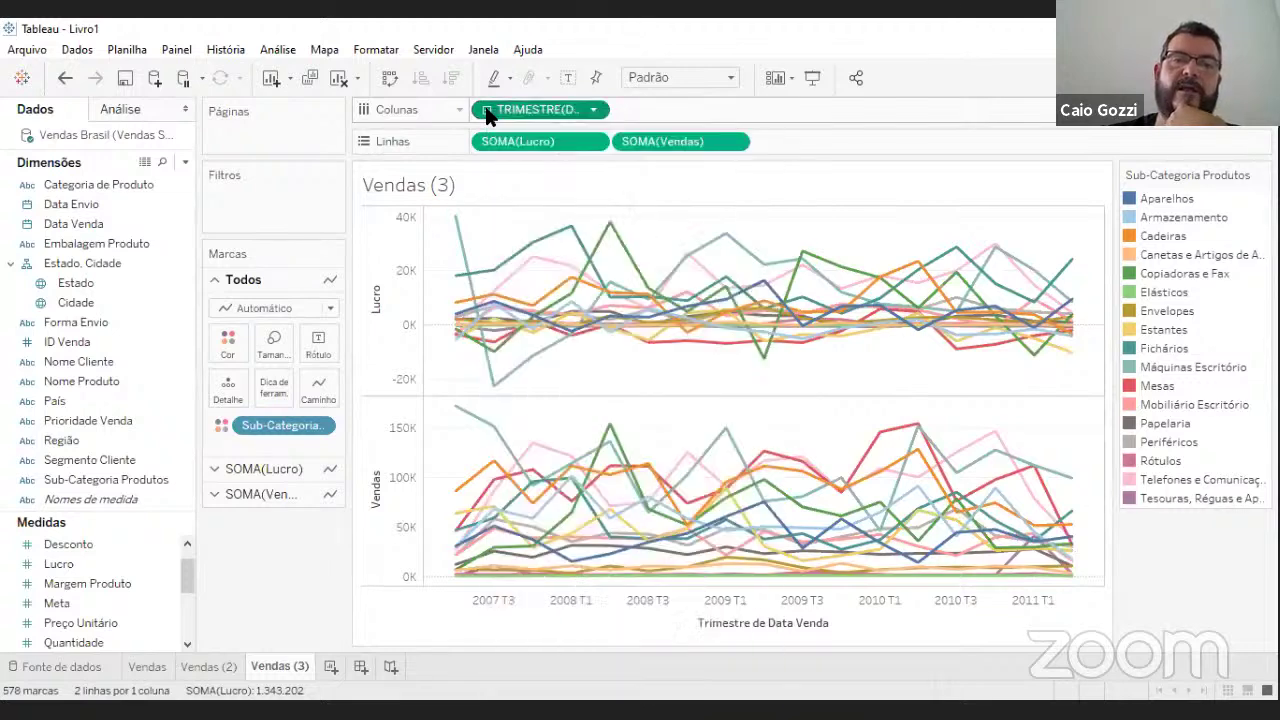
pyautogui.click(488, 111)
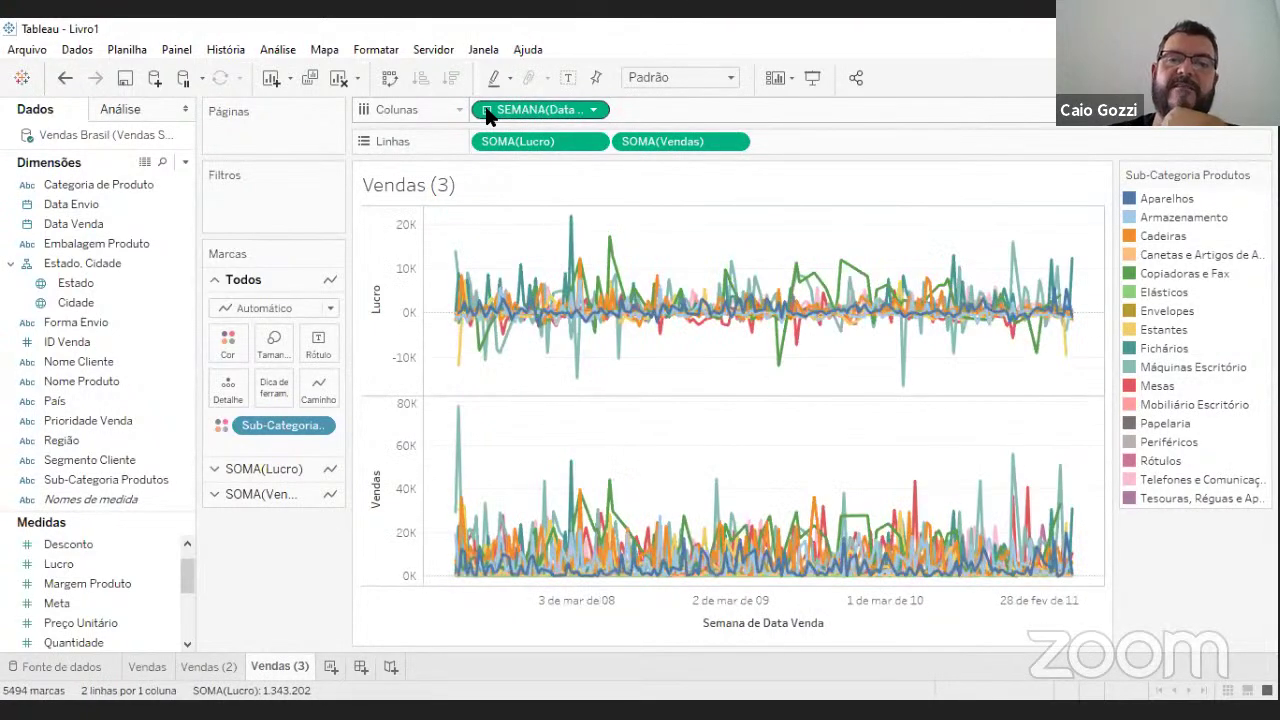
pyautogui.click(488, 111)
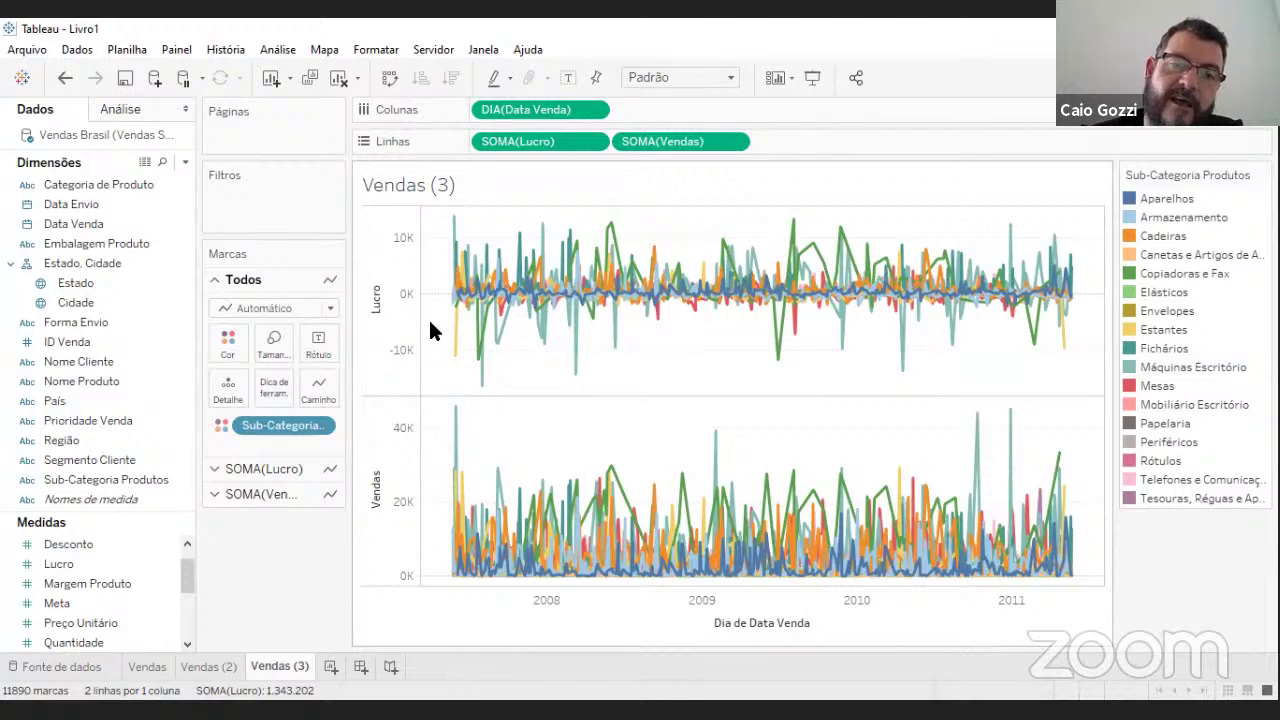
pyautogui.moveTo(430, 320); pyautogui.dragTo(1100, 396)
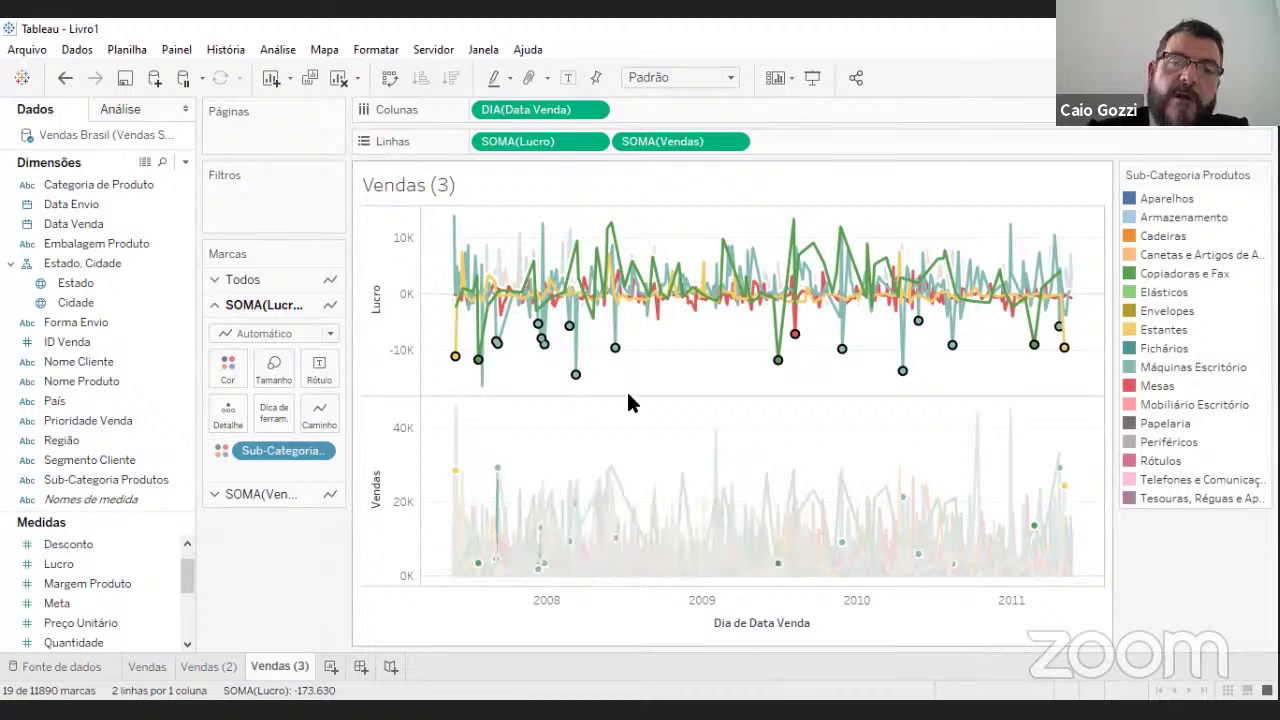
pyautogui.click(670, 385)
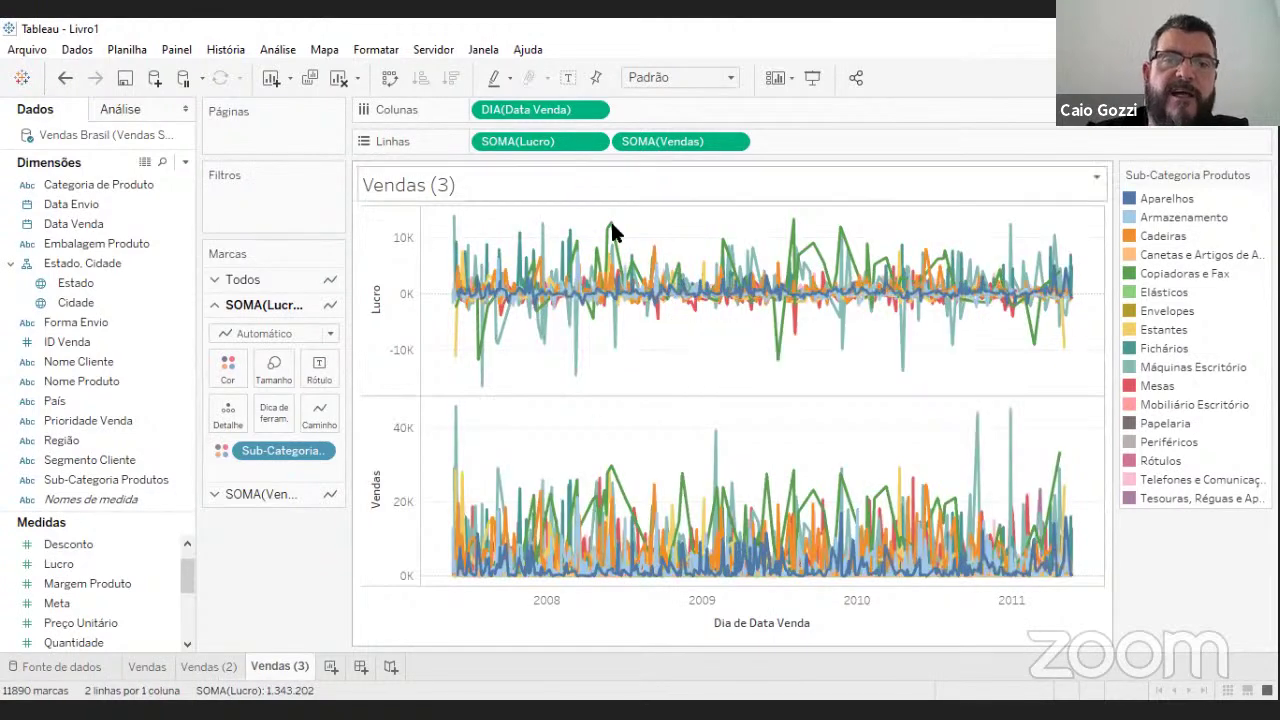
# Undo the date drill-downs until Data Venda is back at the quarter level
pyautogui.click(66, 80)
pyautogui.click(66, 80)
pyautogui.click(66, 80)
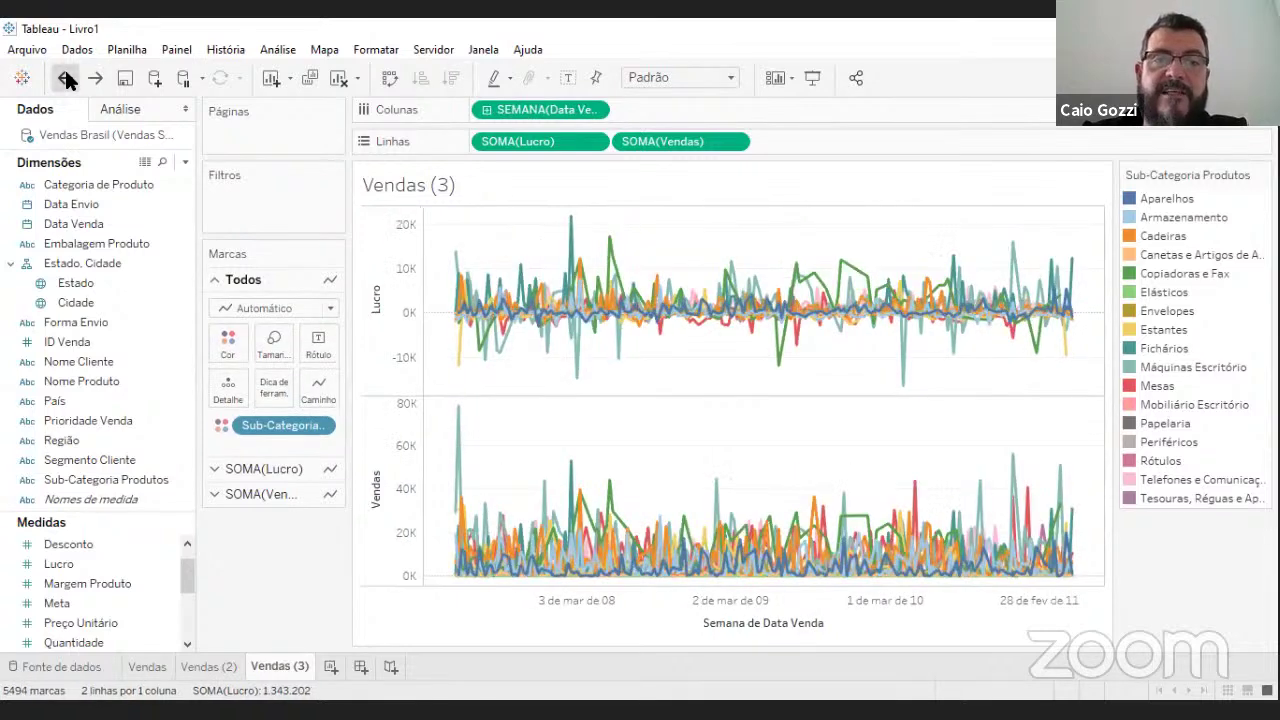
pyautogui.click(66, 80)
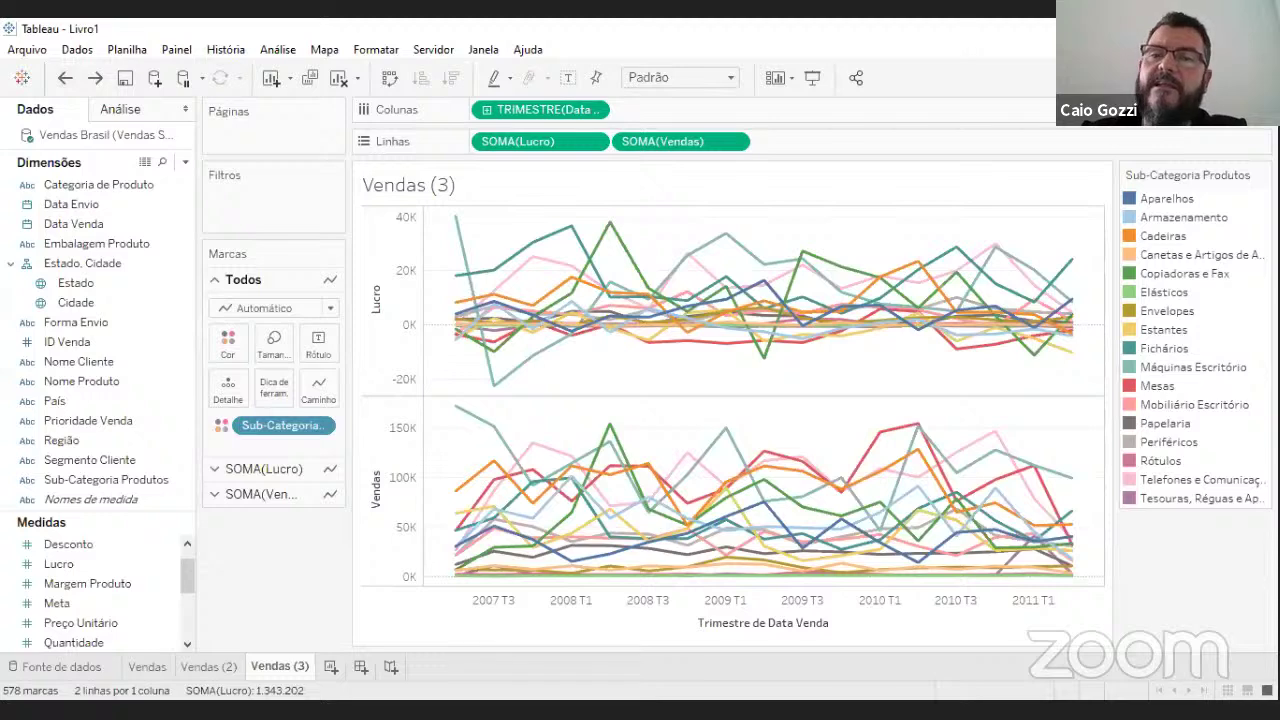
# Switch to dual lines of Lucro and Vendas per product sub-category, and examine the Copiadoras e Fax points for 2009 T2
pyautogui.click(1220, 77)
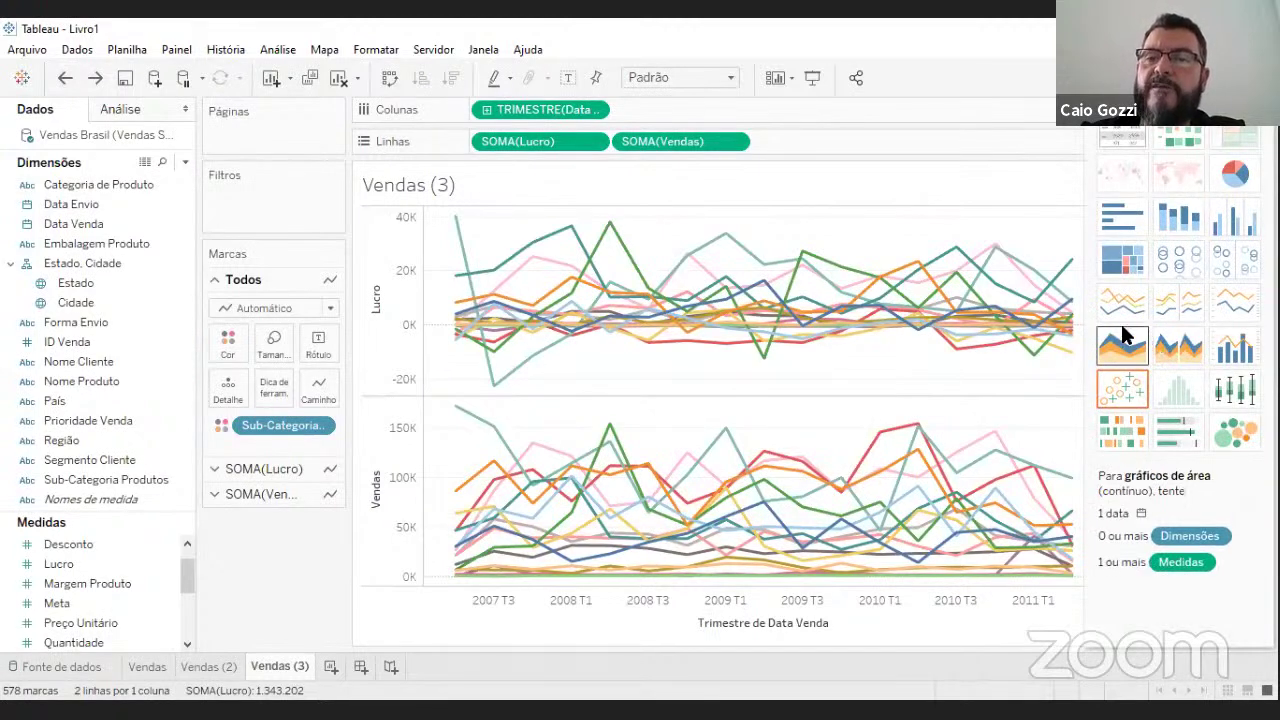
pyautogui.click(1240, 307)
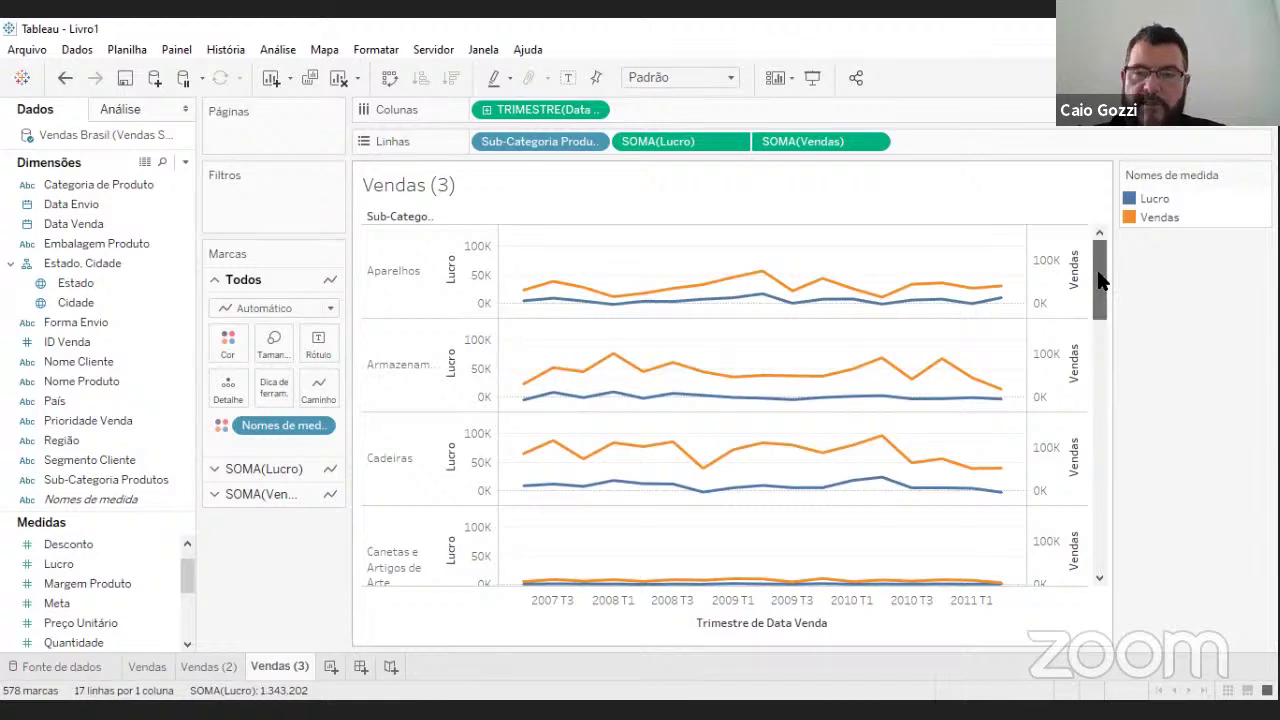
pyautogui.moveTo(1097, 270); pyautogui.dragTo(1100, 325)
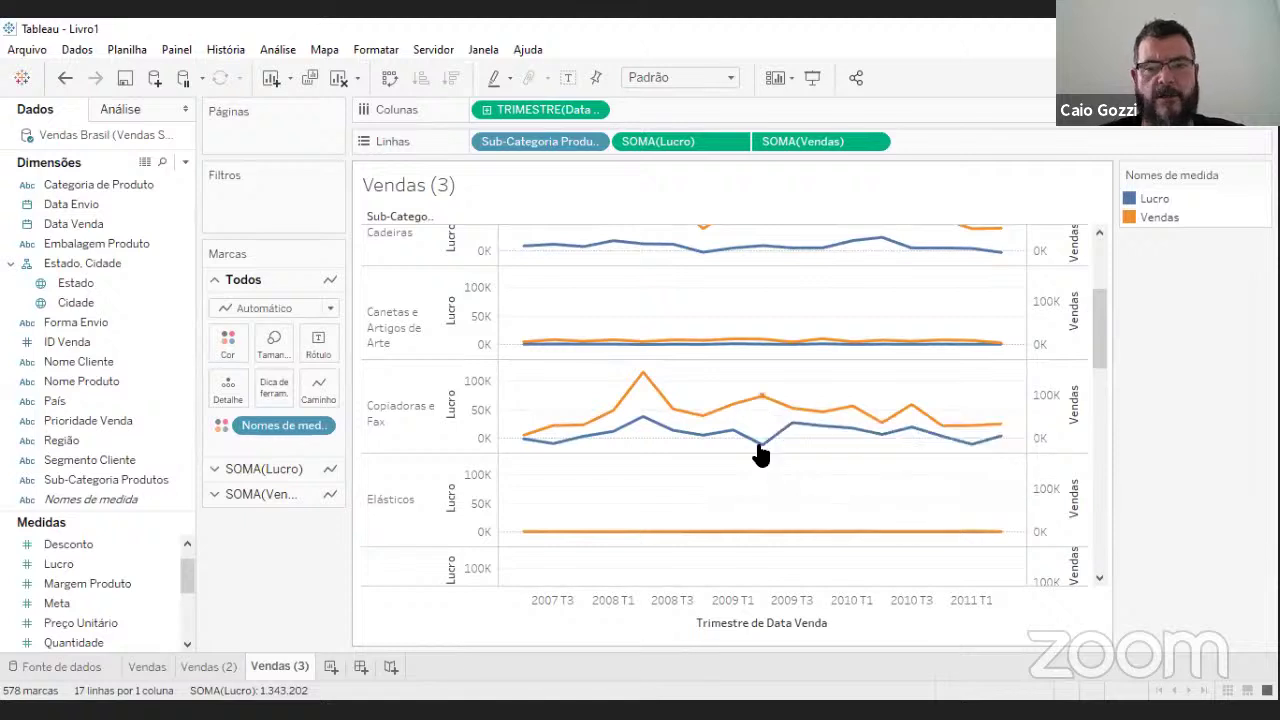
pyautogui.moveTo(758, 407)
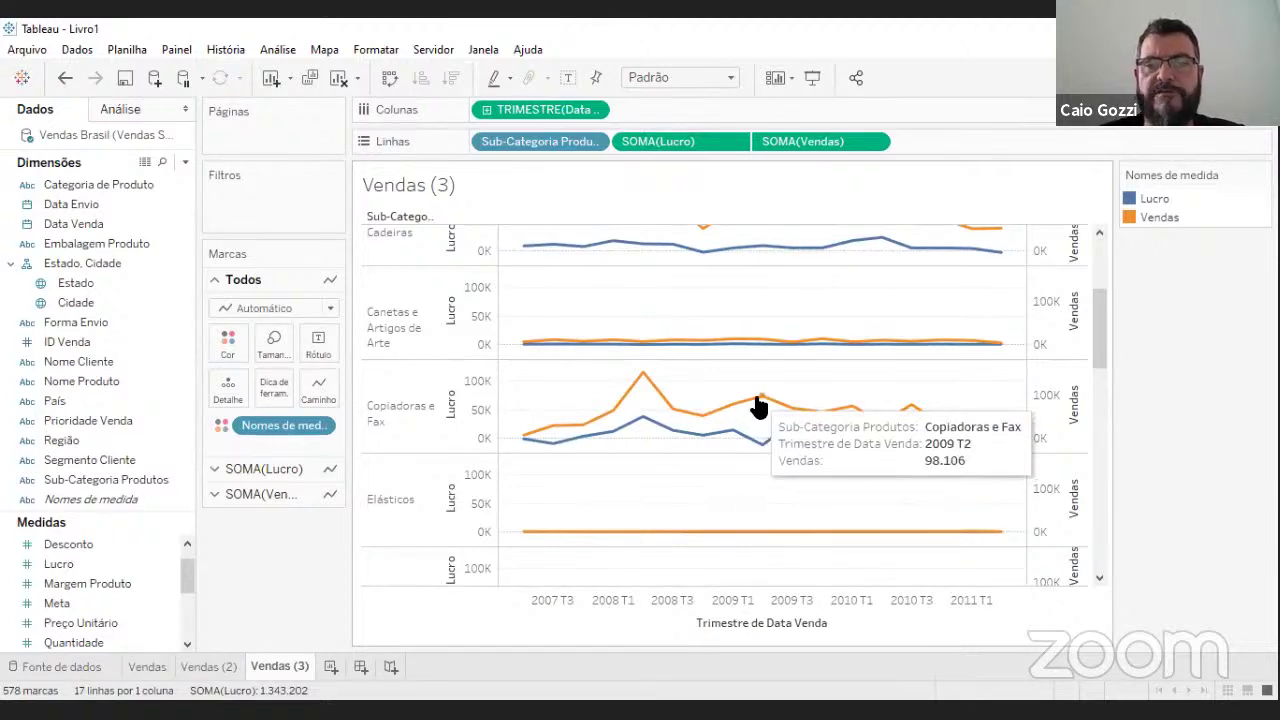
pyautogui.moveTo(765, 451)
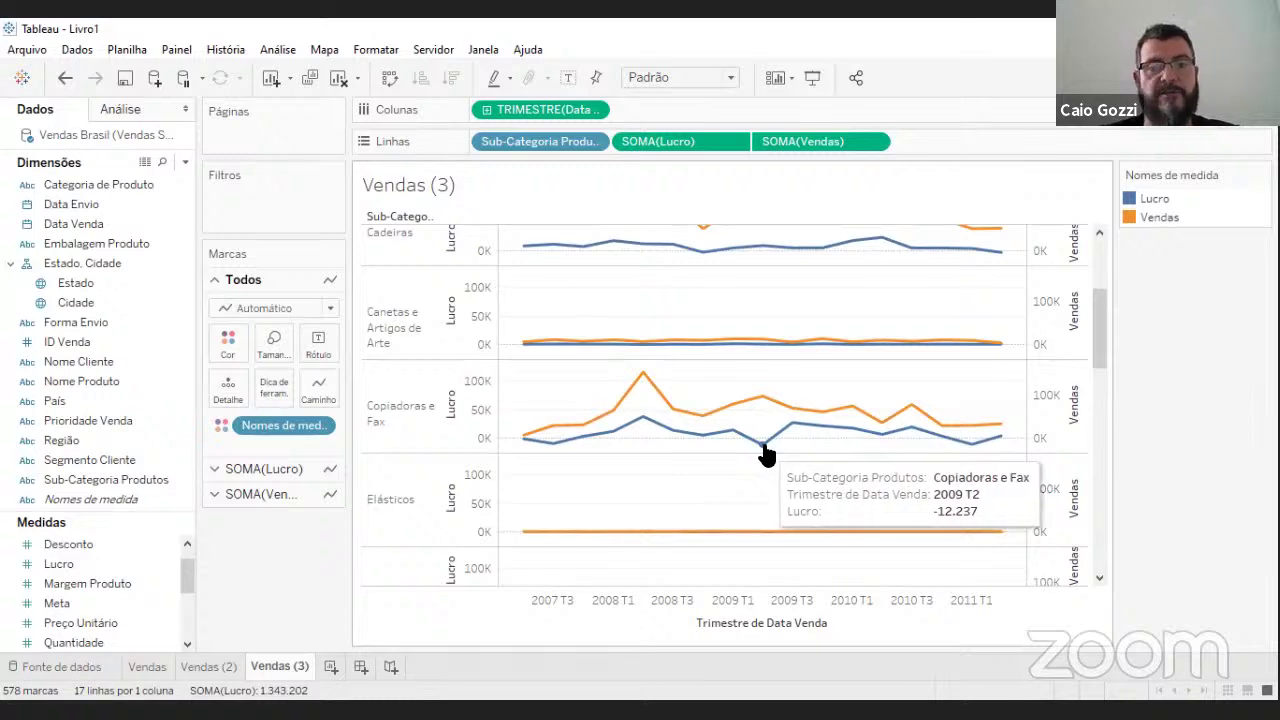
# Select the Copiadoras e Fax Lucro and Vendas points for 2009 T2 and show their complete underlying data
pyautogui.moveTo(746, 381); pyautogui.dragTo(771, 456)
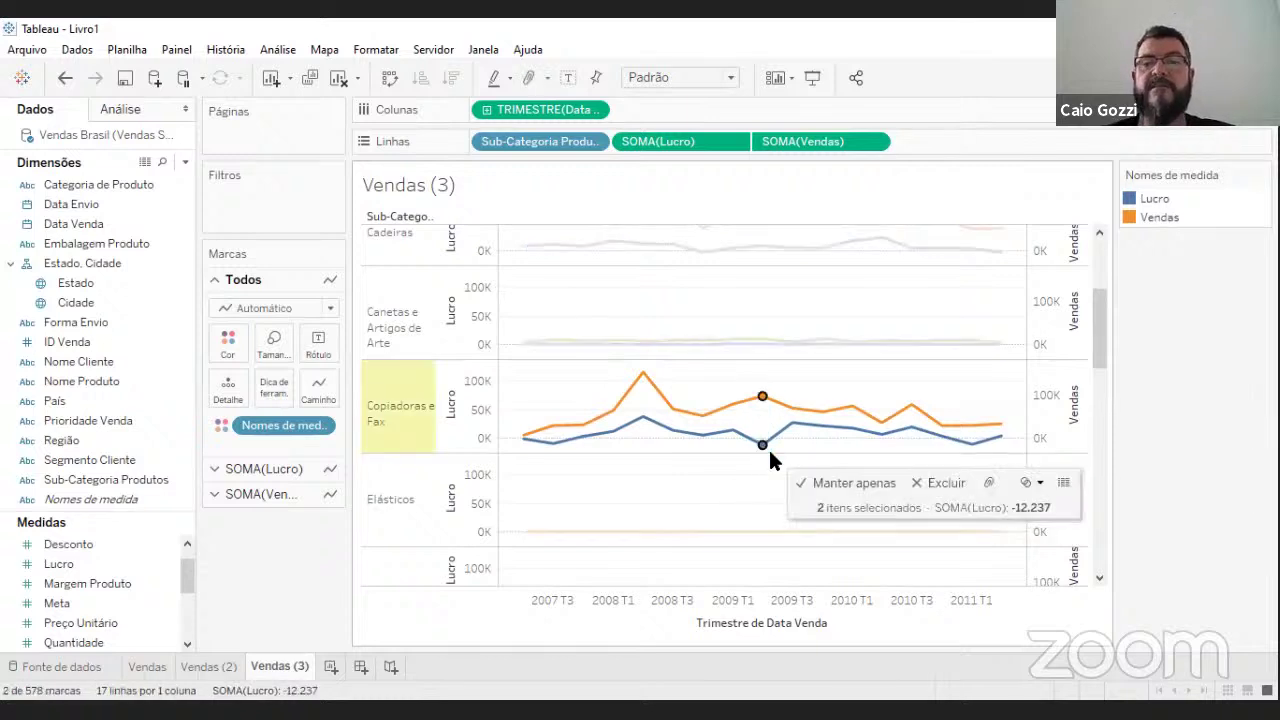
pyautogui.click(1063, 483)
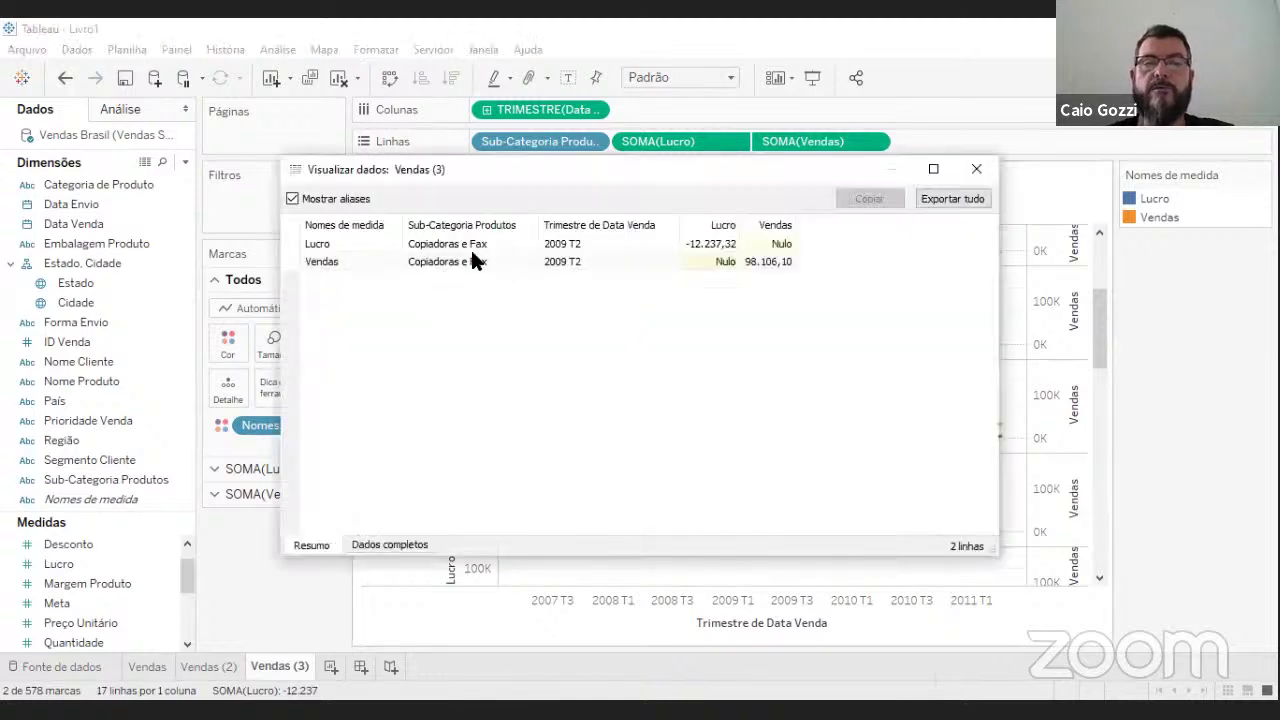
pyautogui.click(388, 545)
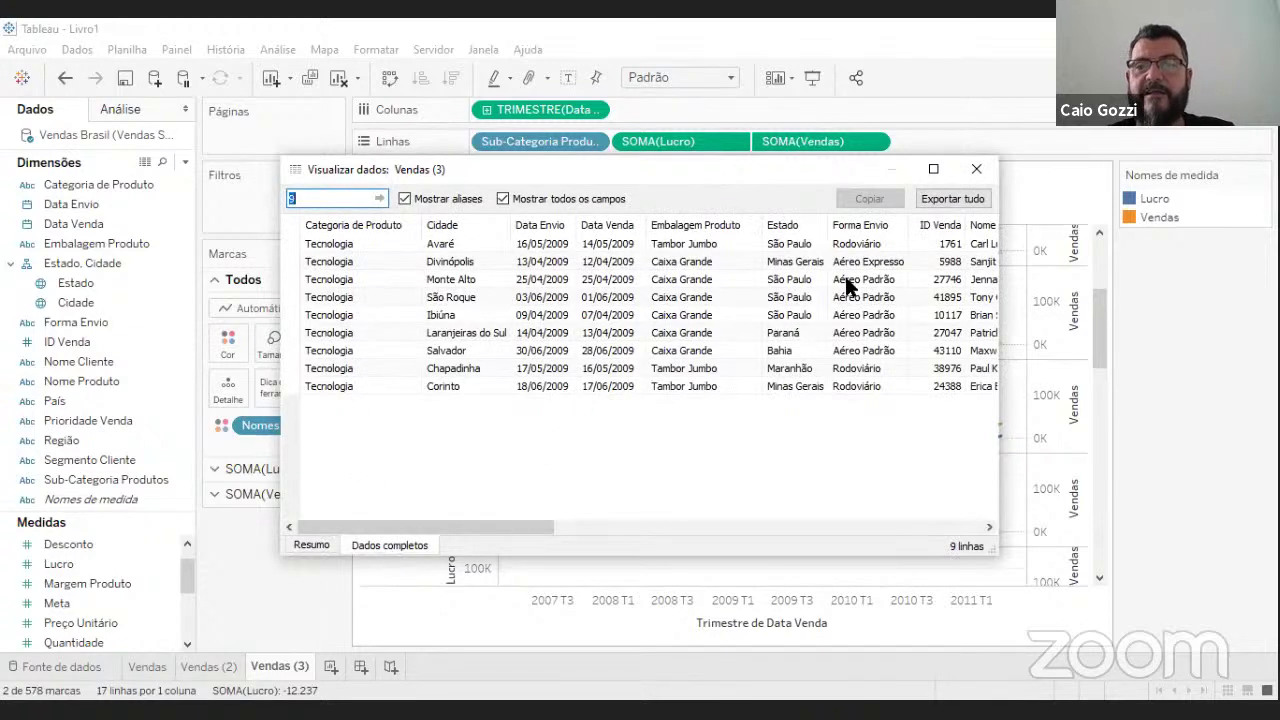
# Sort the underlying sales records by Lucro in ascending order
pyautogui.click(914, 527)
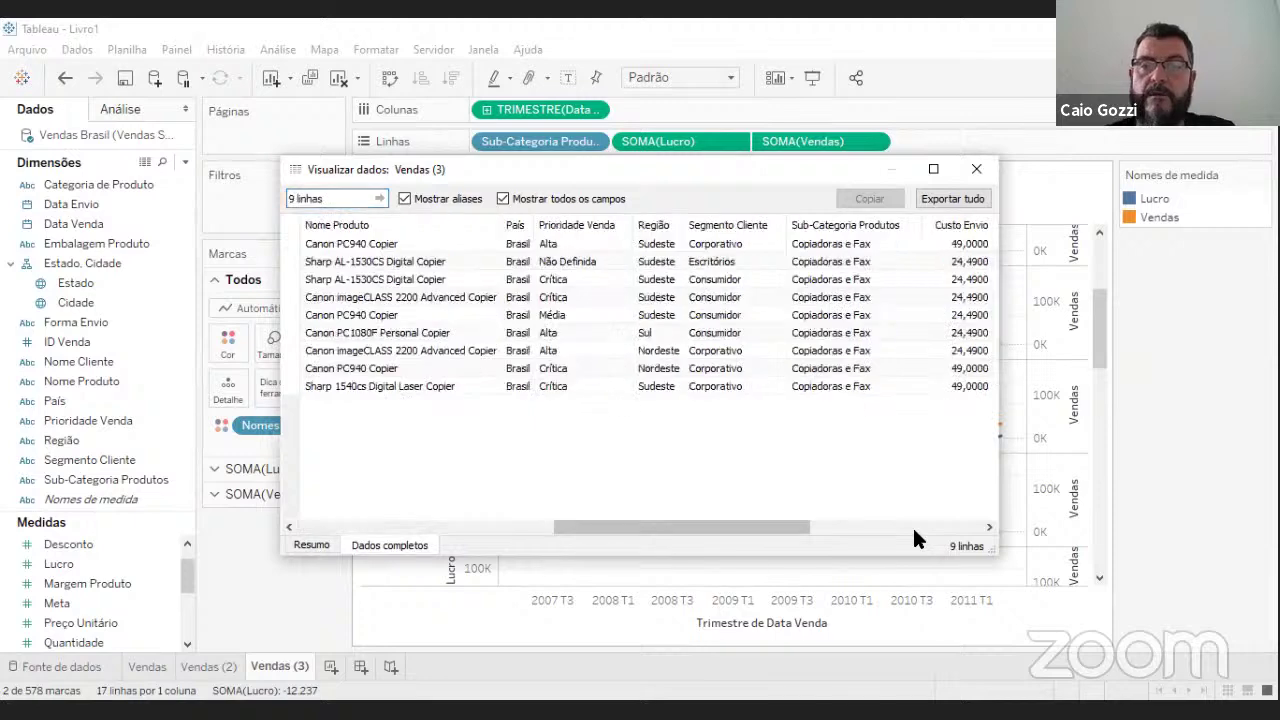
pyautogui.click(920, 527)
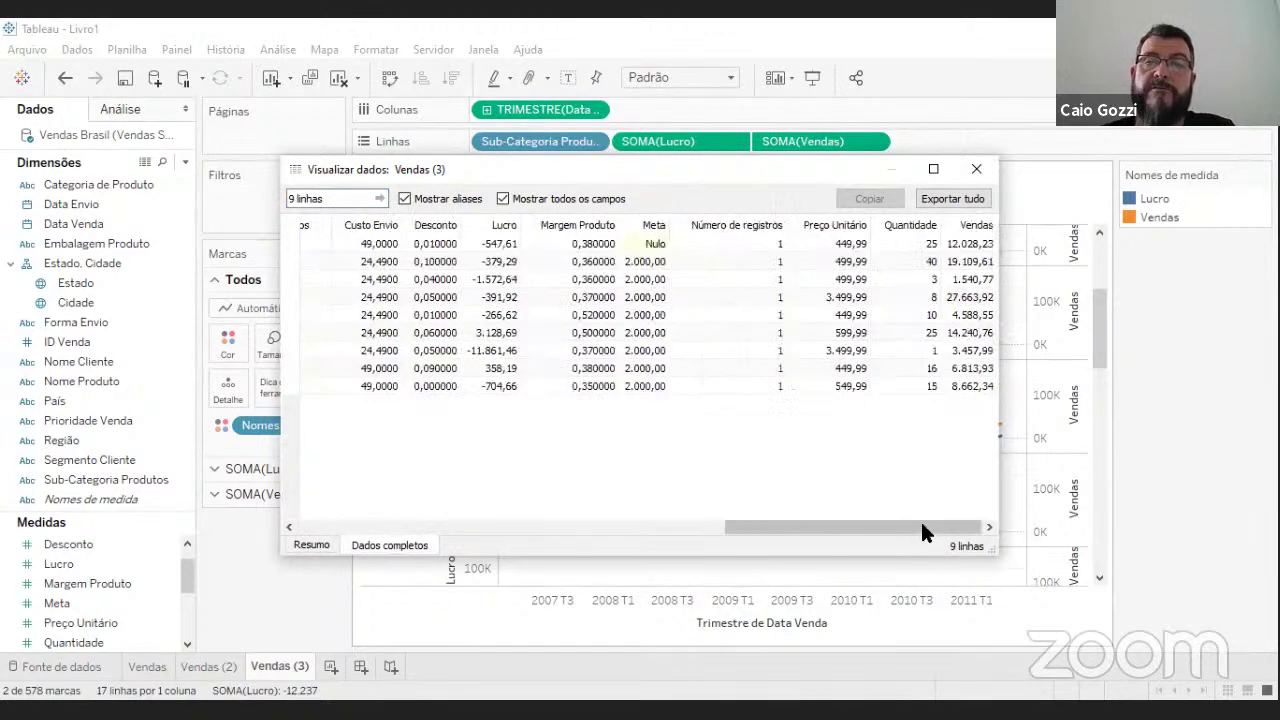
pyautogui.click(495, 221)
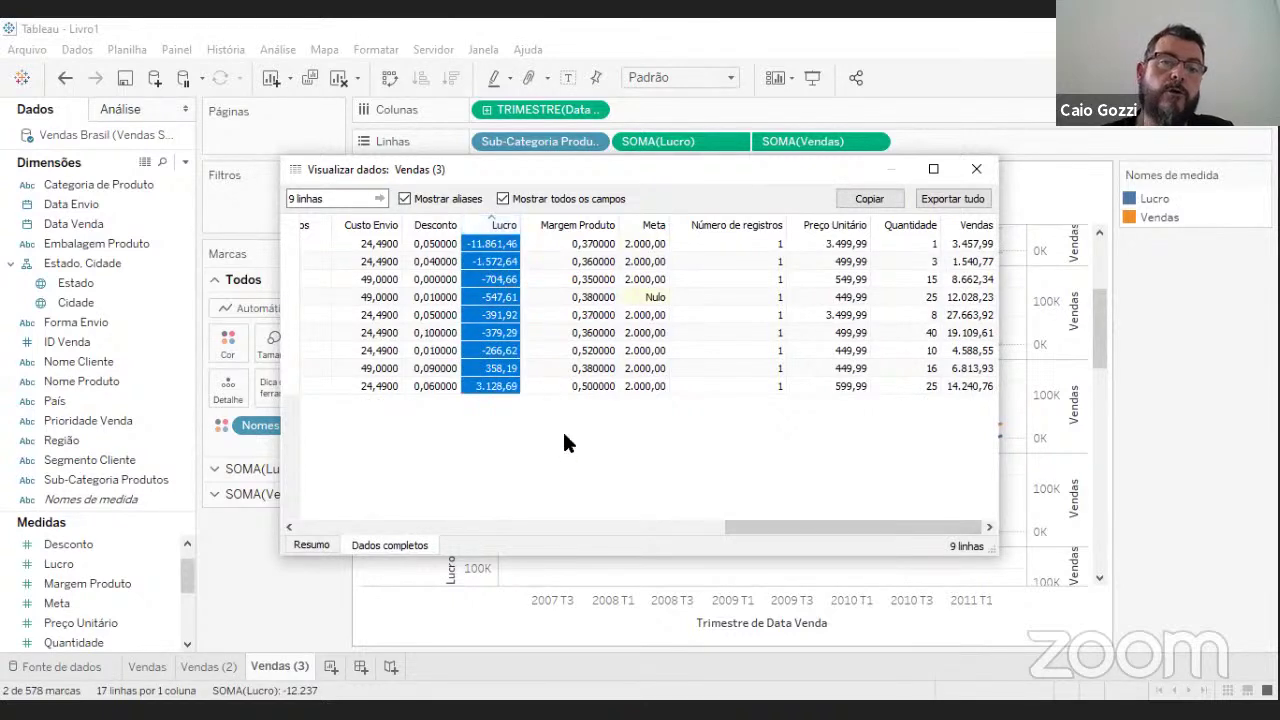
# Examine the record with the lowest Lucro field by field, from its discount back to the product and customer name
pyautogui.click(494, 244)
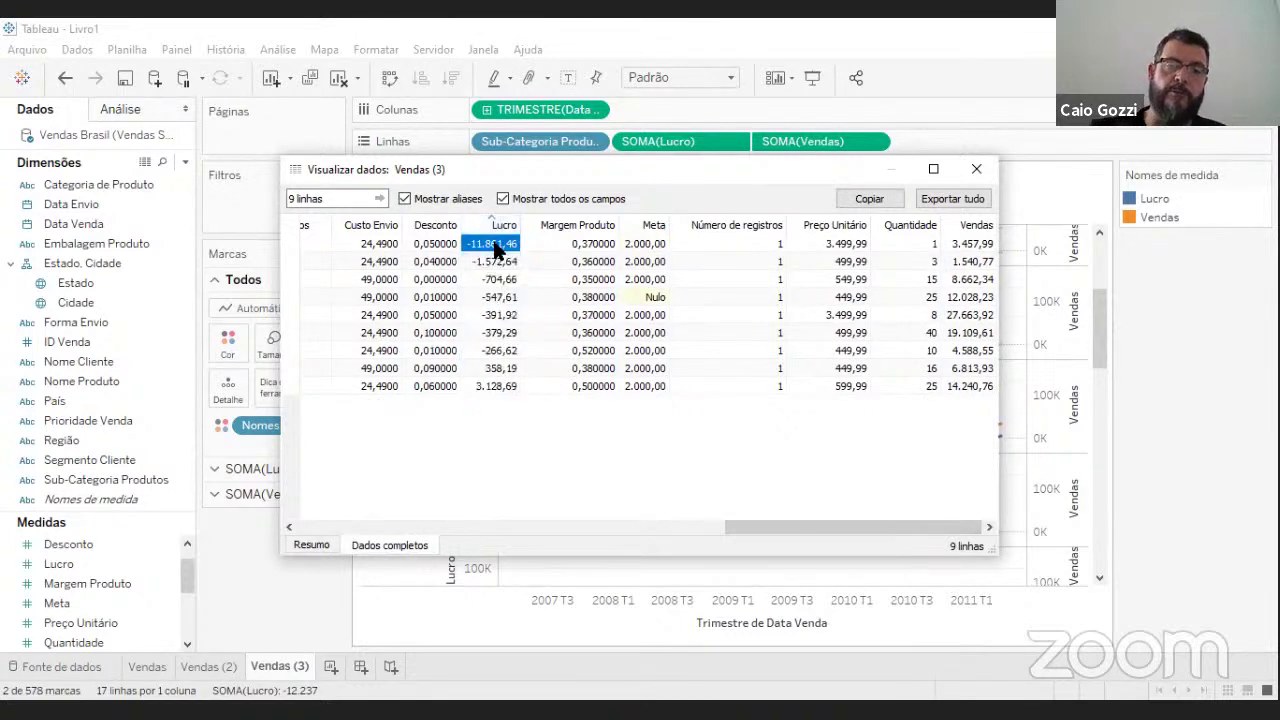
pyautogui.press('Left')
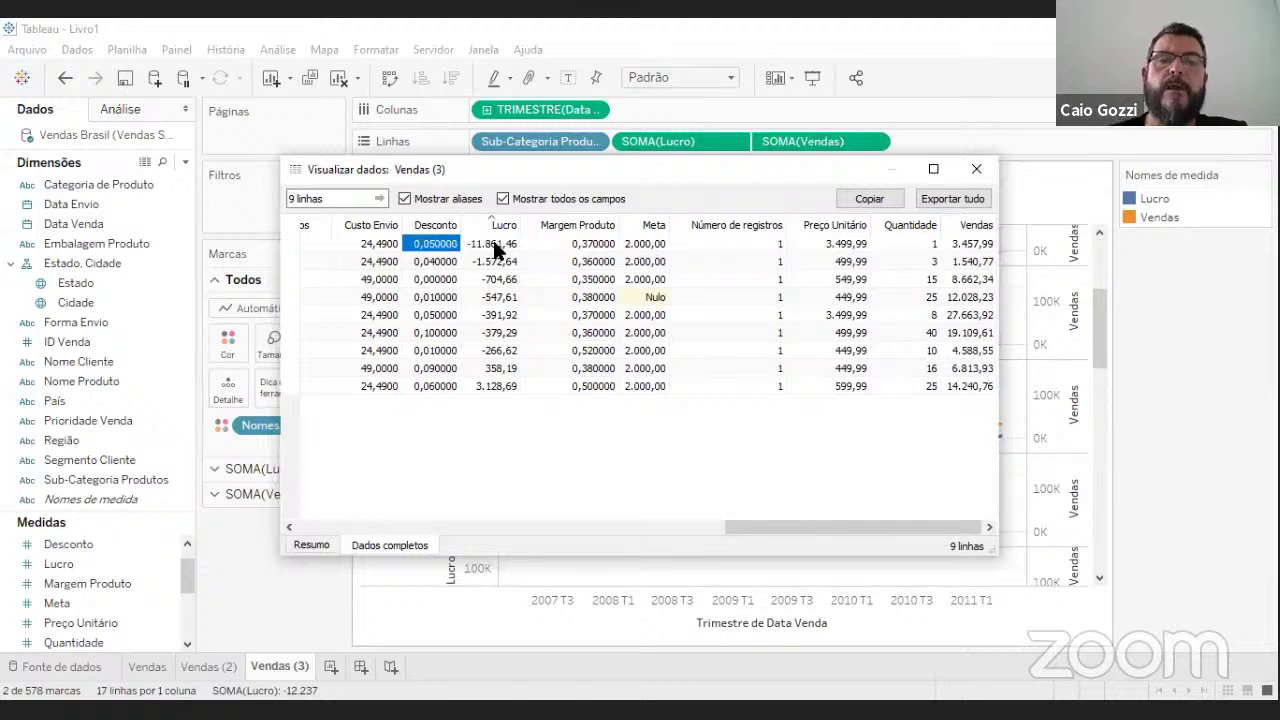
pyautogui.press('Left')
pyautogui.press('Left')
pyautogui.press('Left')
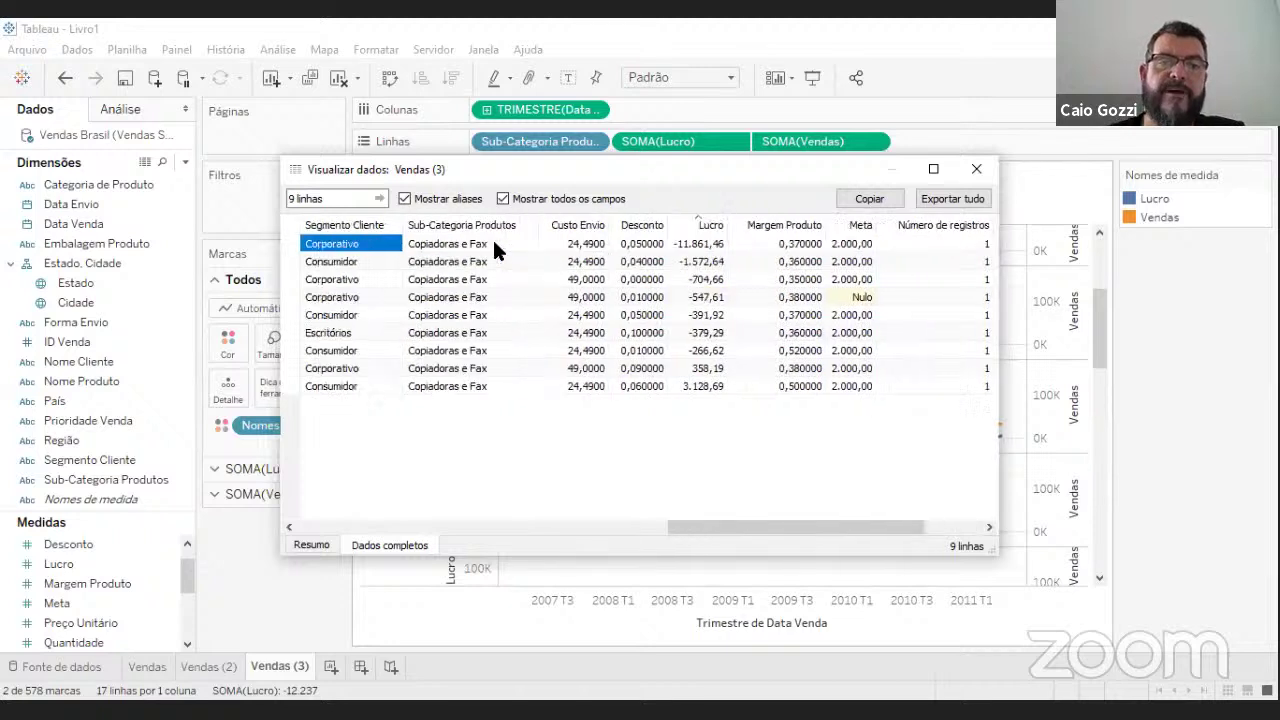
pyautogui.press('Right')
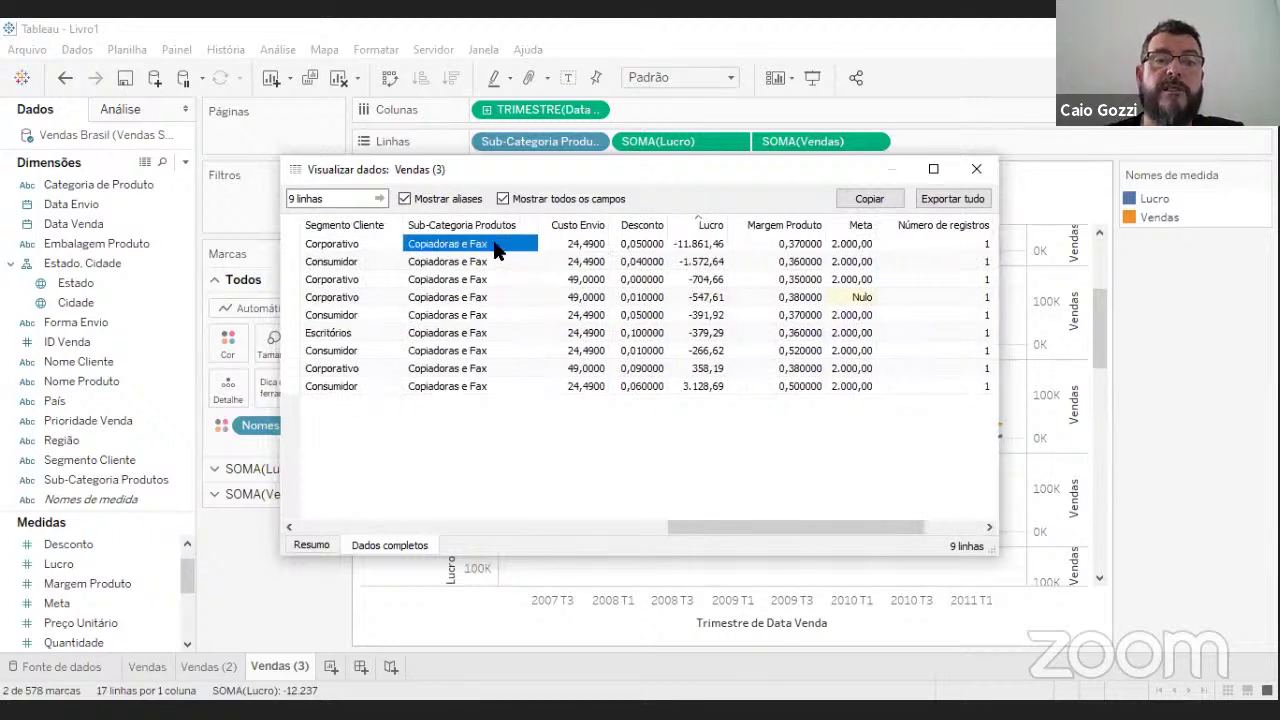
pyautogui.press('Left')
pyautogui.press('Left')
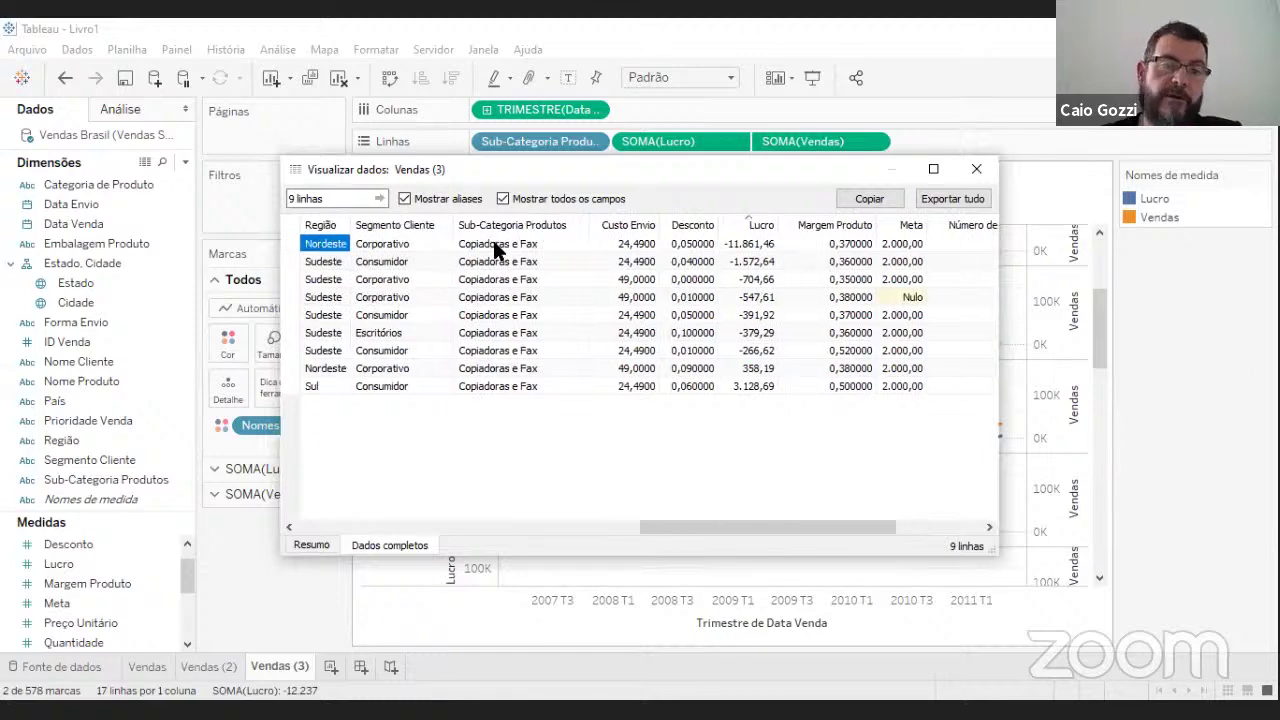
pyautogui.press('Left')
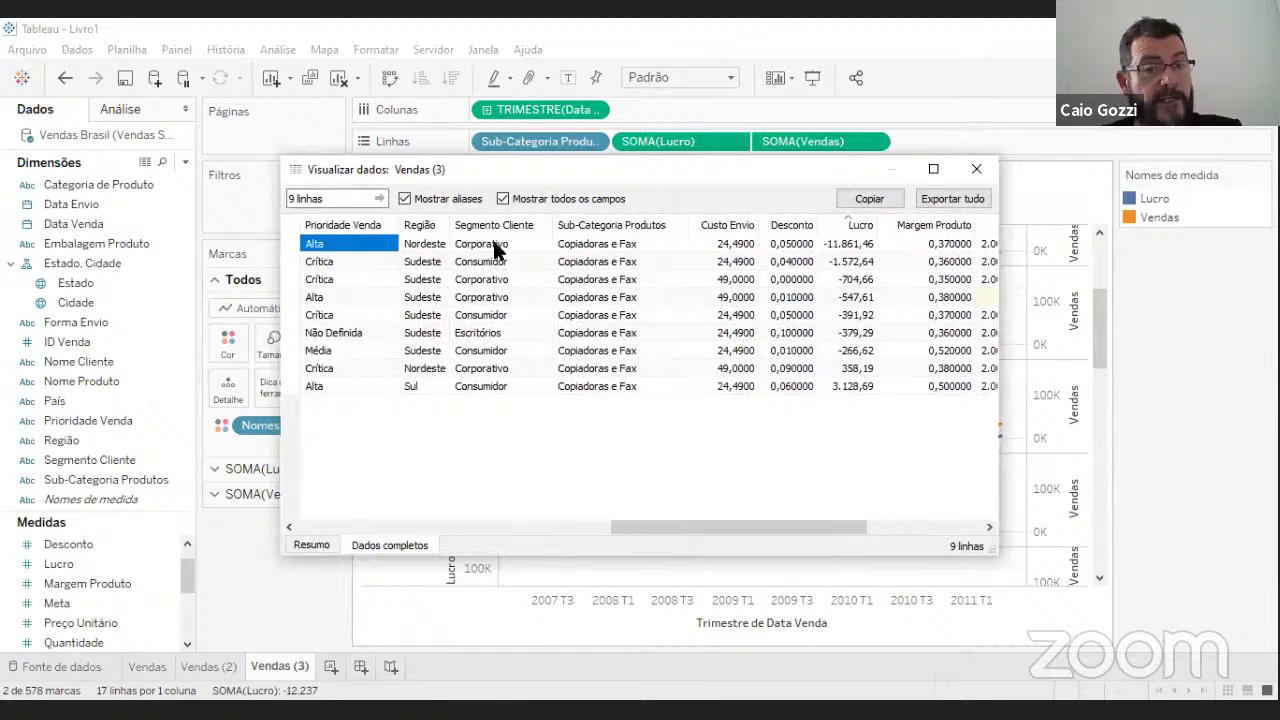
pyautogui.press('Left')
pyautogui.press('Left')
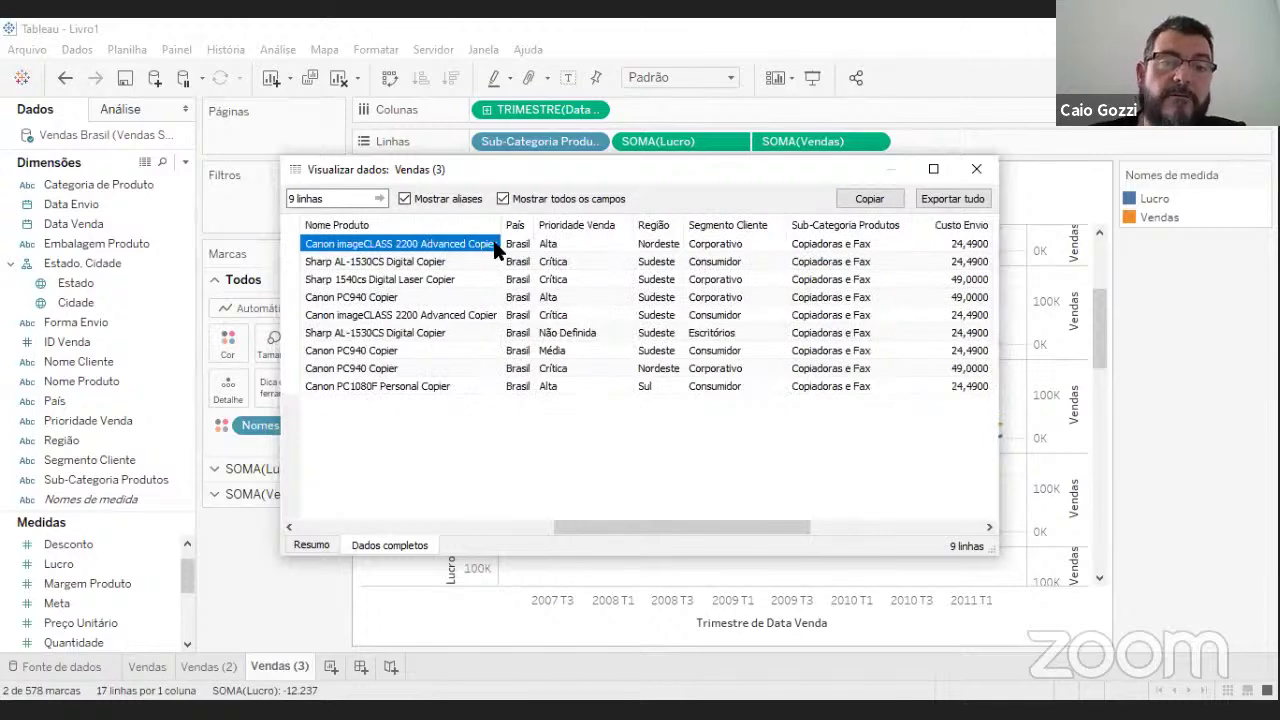
pyautogui.press('Left')
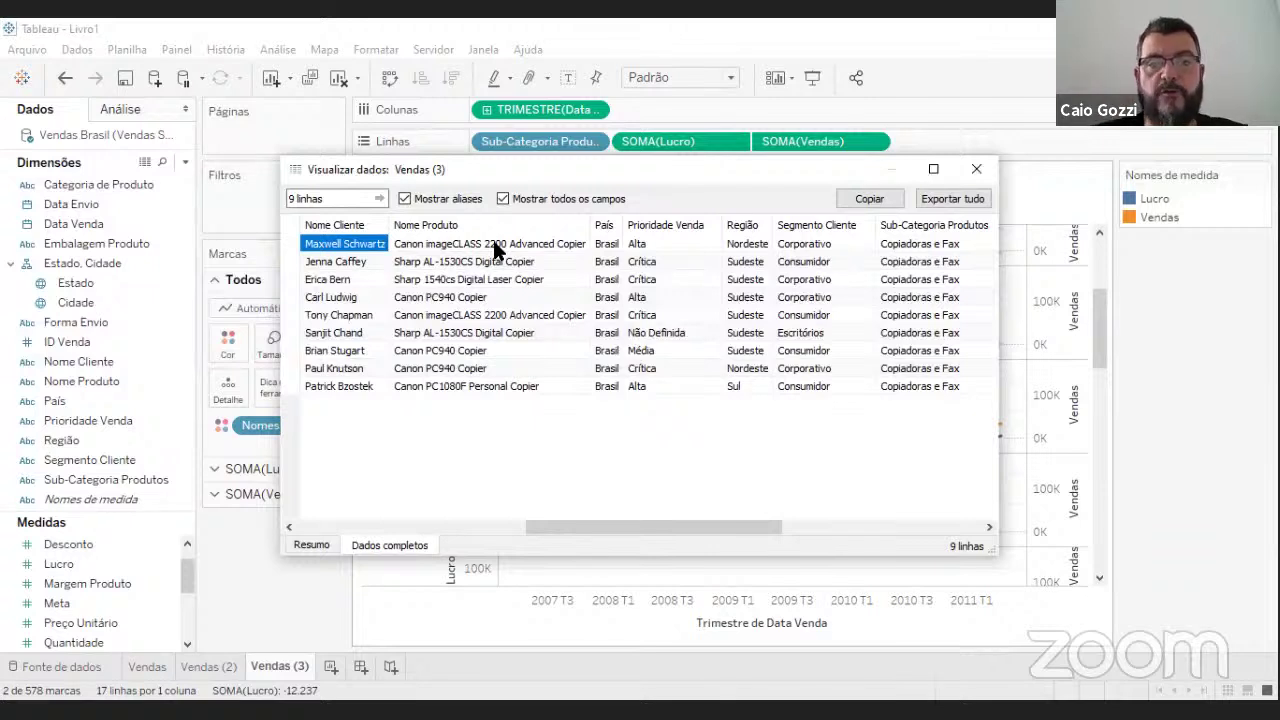
# Close the underlying data window, clear the point selection, and chart Lucro by Estado on a new worksheet
pyautogui.click(977, 170)
pyautogui.click(668, 496)
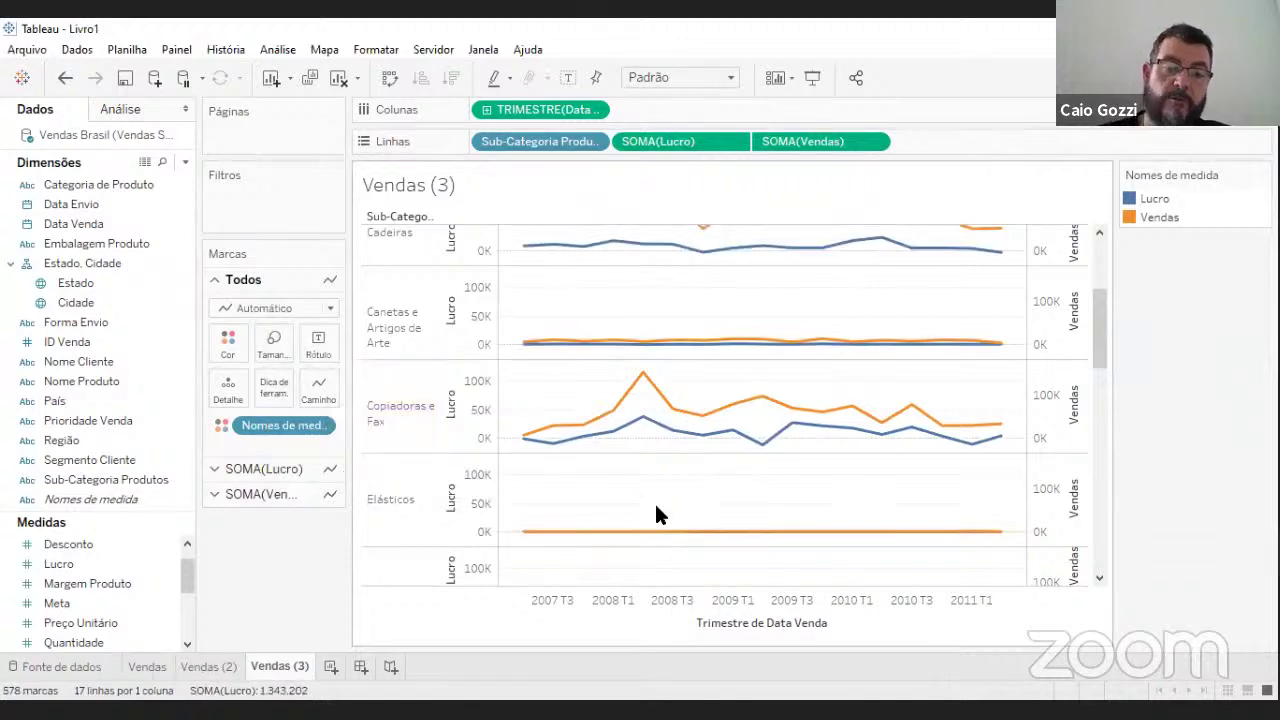
pyautogui.click(331, 666)
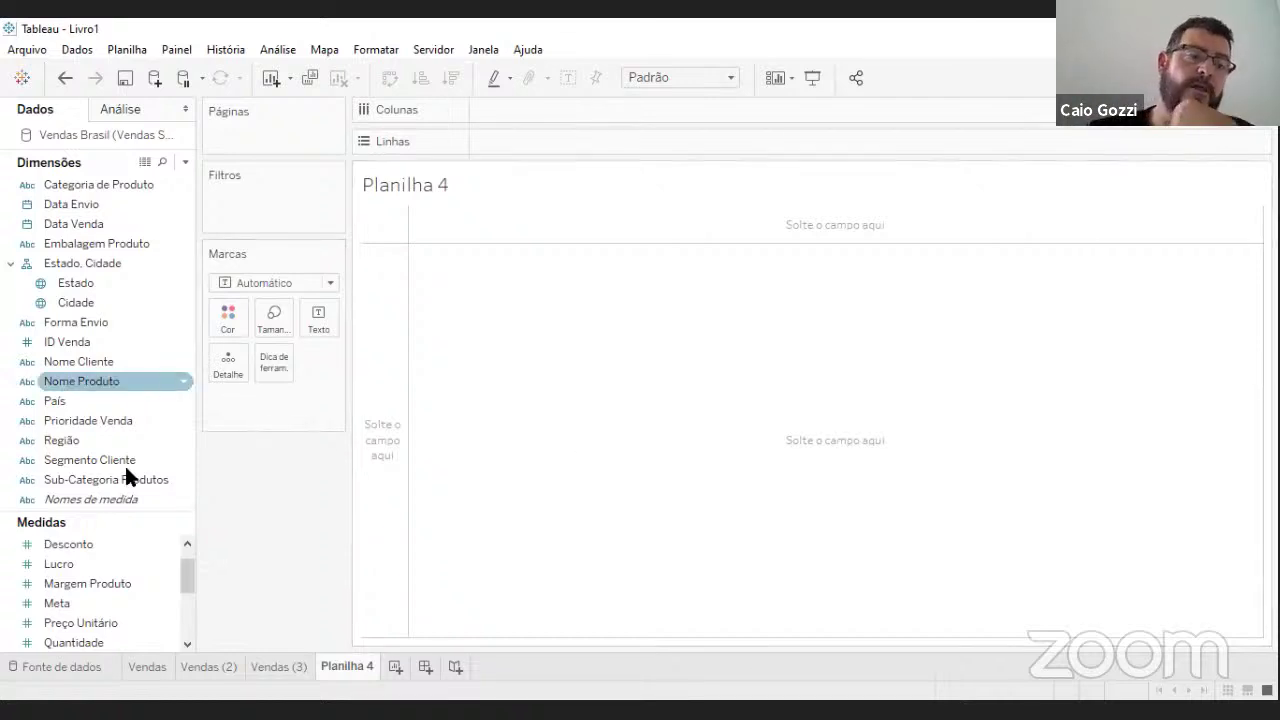
pyautogui.doubleClick(96, 565)
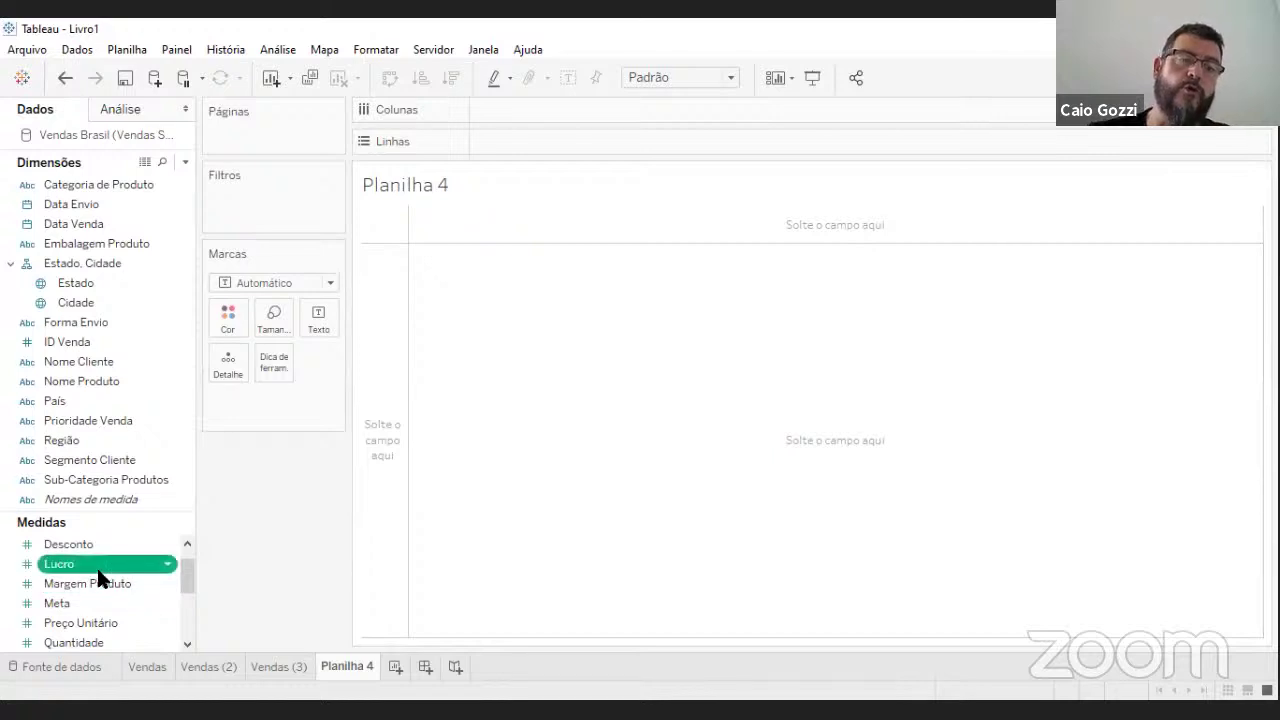
pyautogui.doubleClick(83, 282)
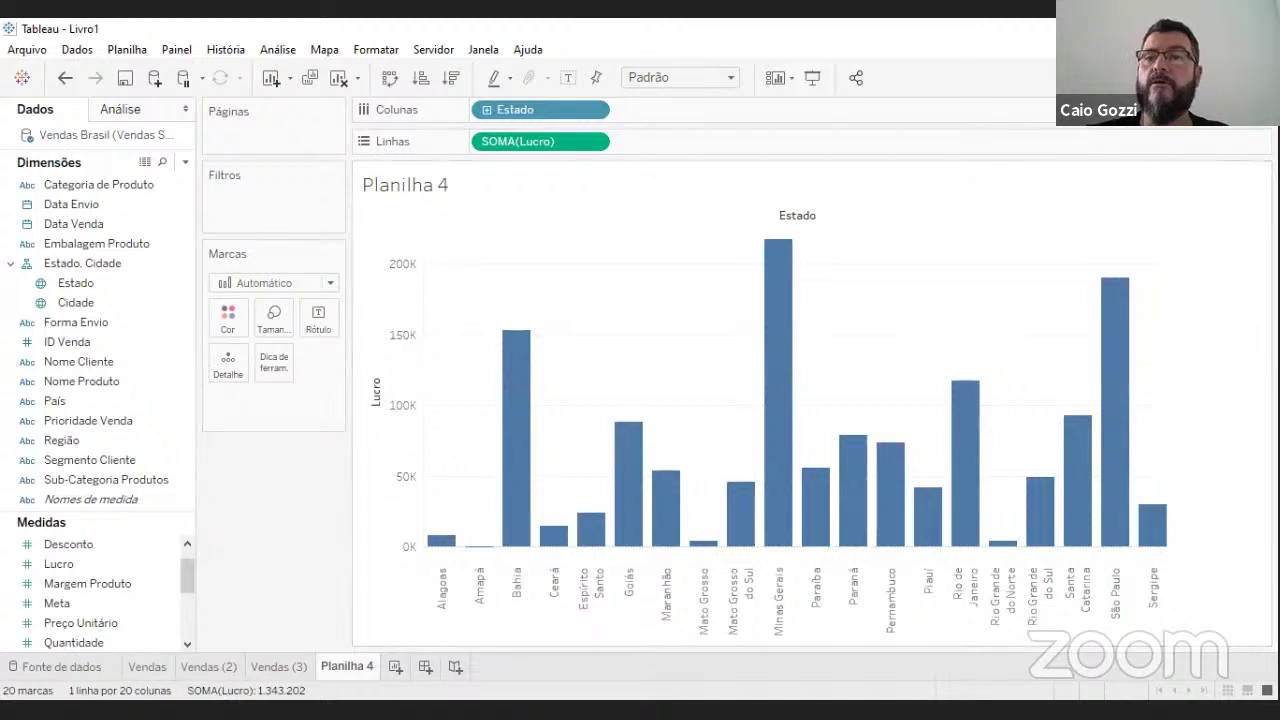
# Convert the Lucro by Estado bar chart into a filled map and inspect the Lucro of individual states, including Amapá
pyautogui.click(1225, 77)
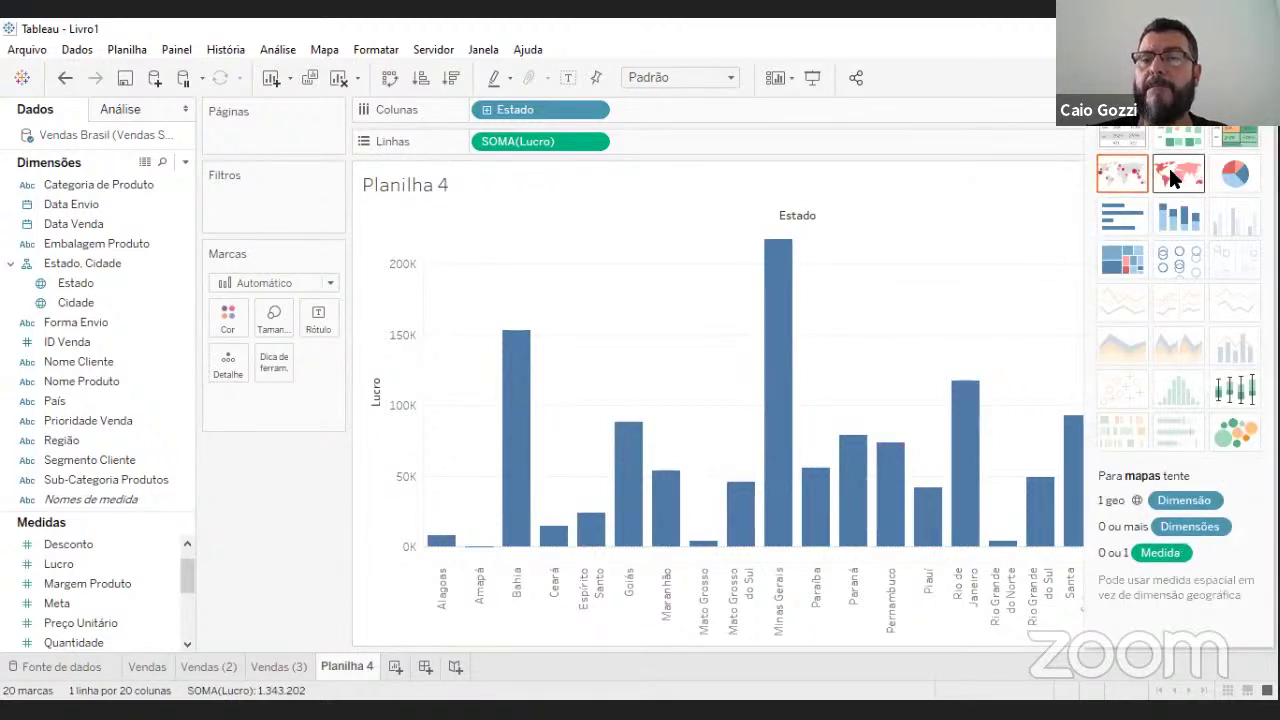
pyautogui.click(1171, 174)
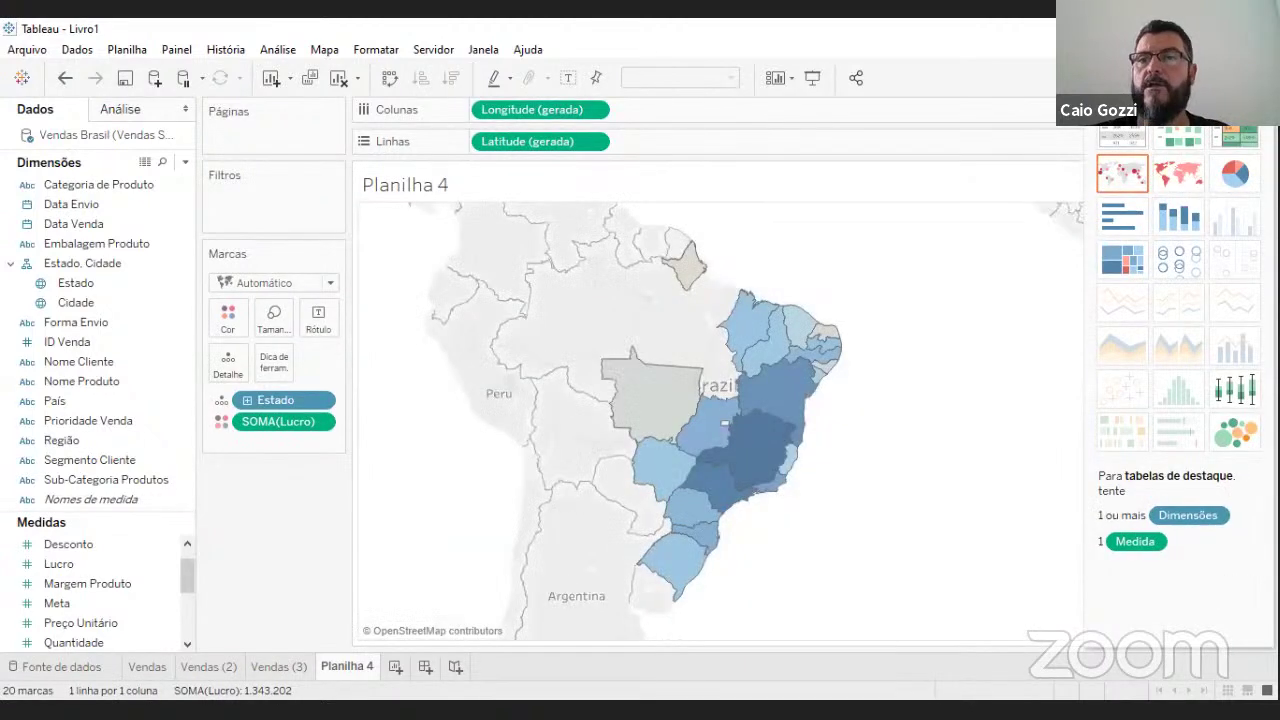
pyautogui.click(1225, 77)
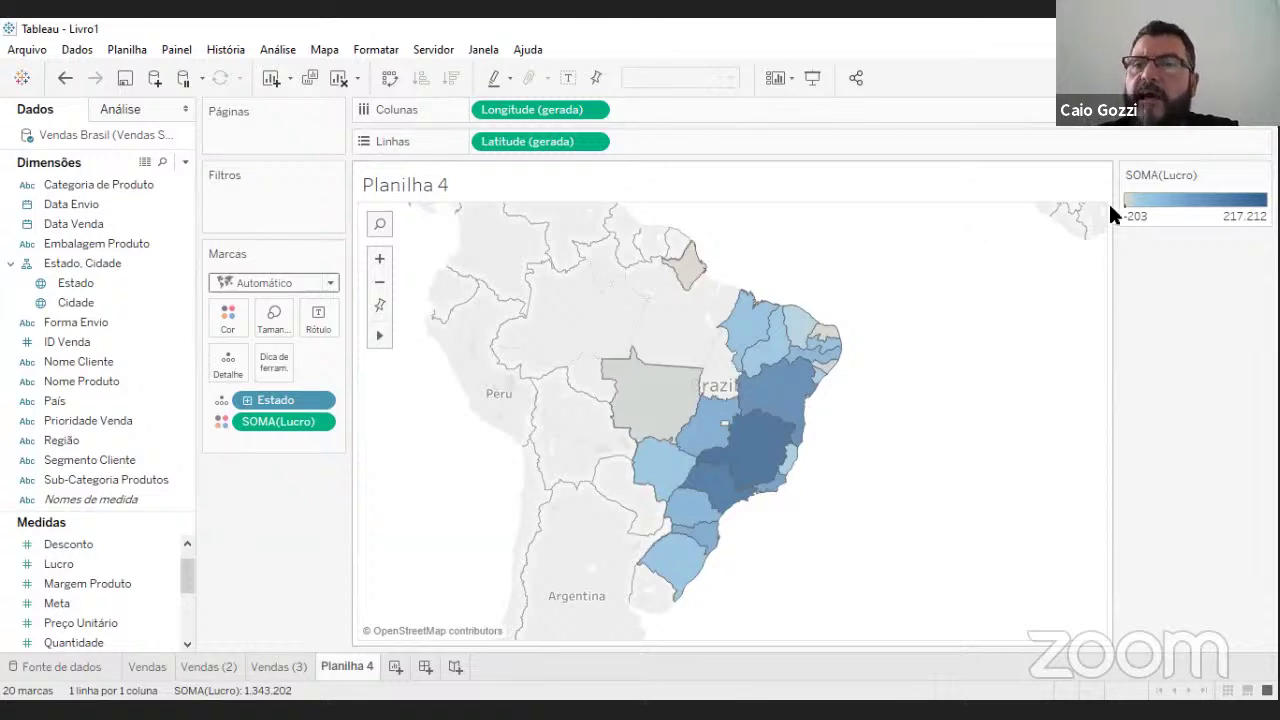
pyautogui.moveTo(792, 378)
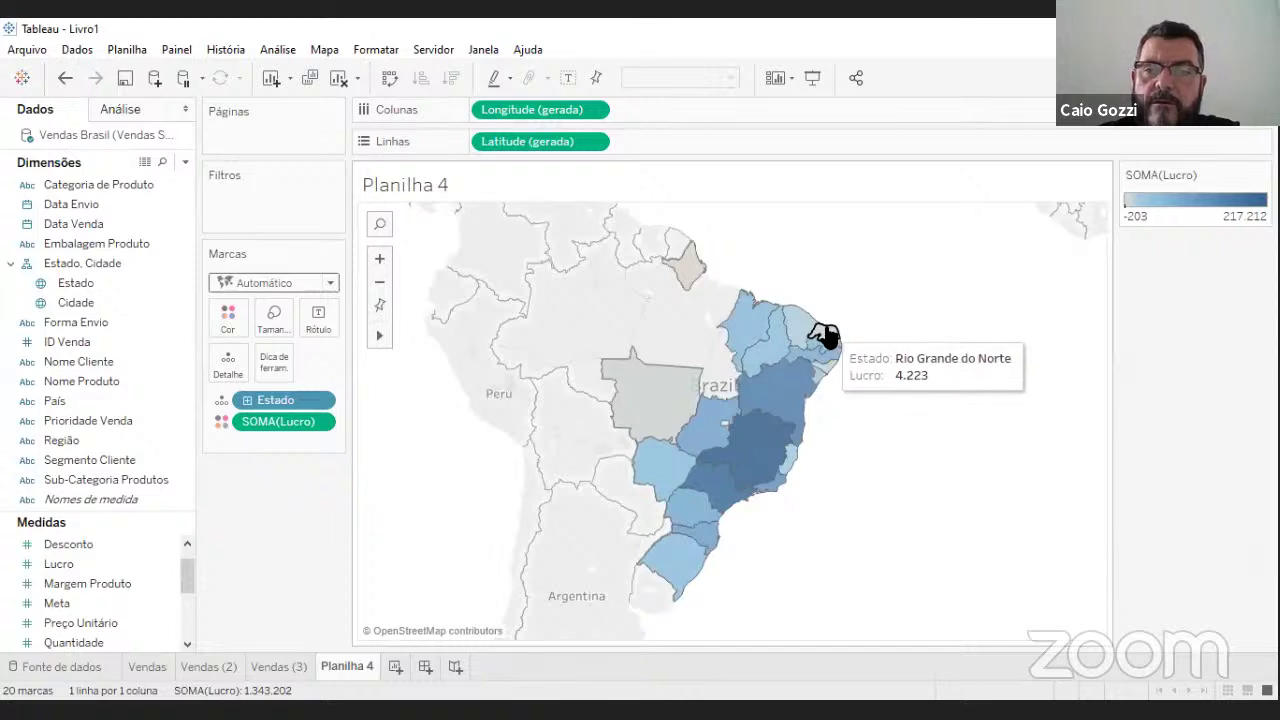
pyautogui.moveTo(684, 385)
pyautogui.moveTo(687, 275)
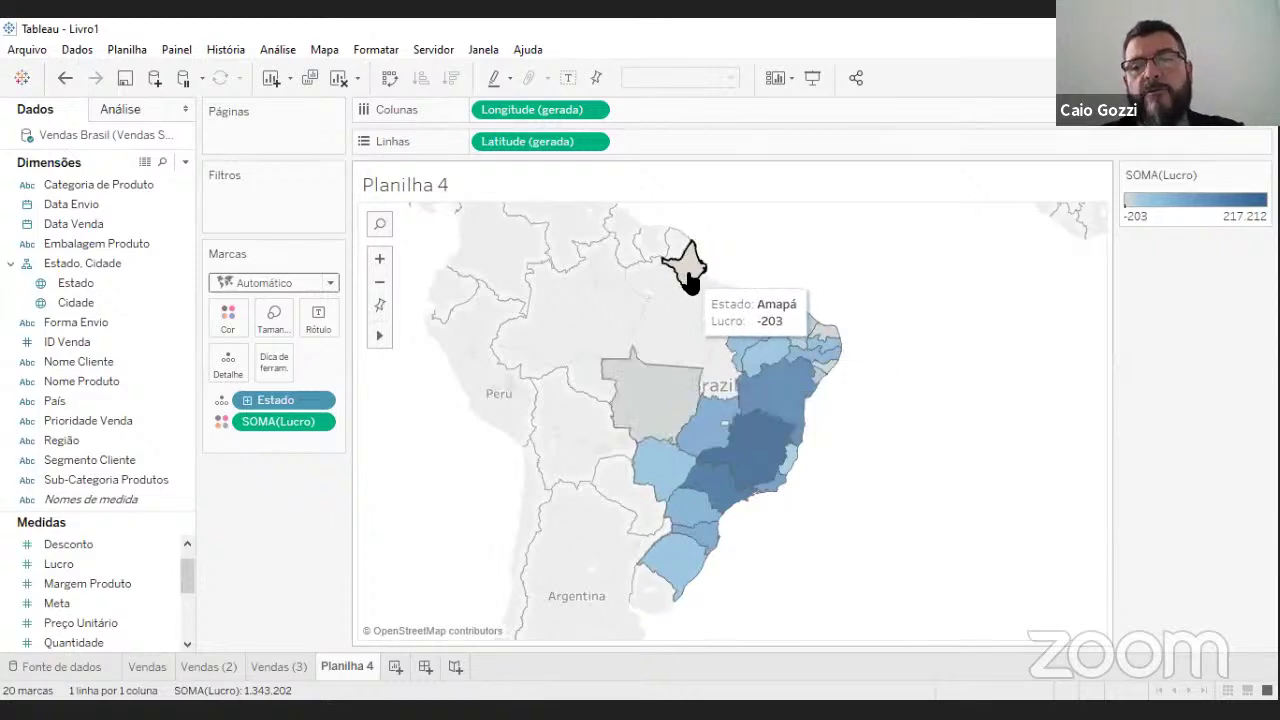
pyautogui.moveTo(775, 415)
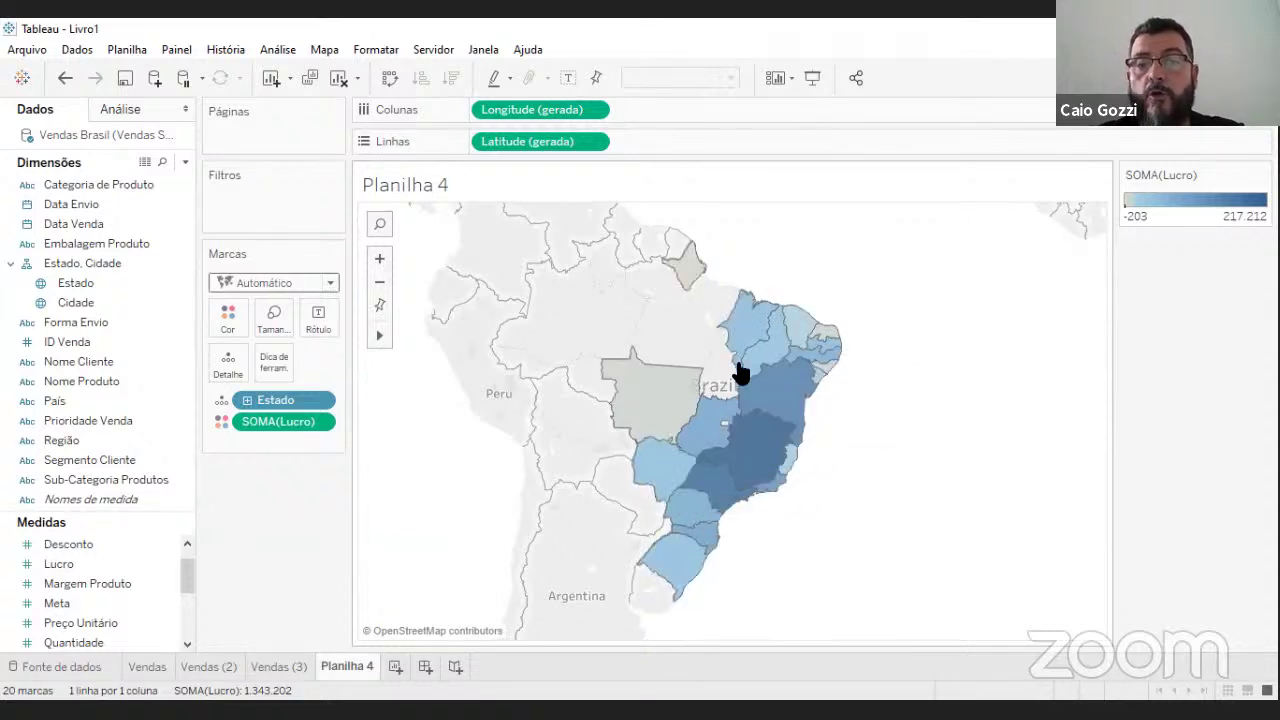
pyautogui.moveTo(812, 318)
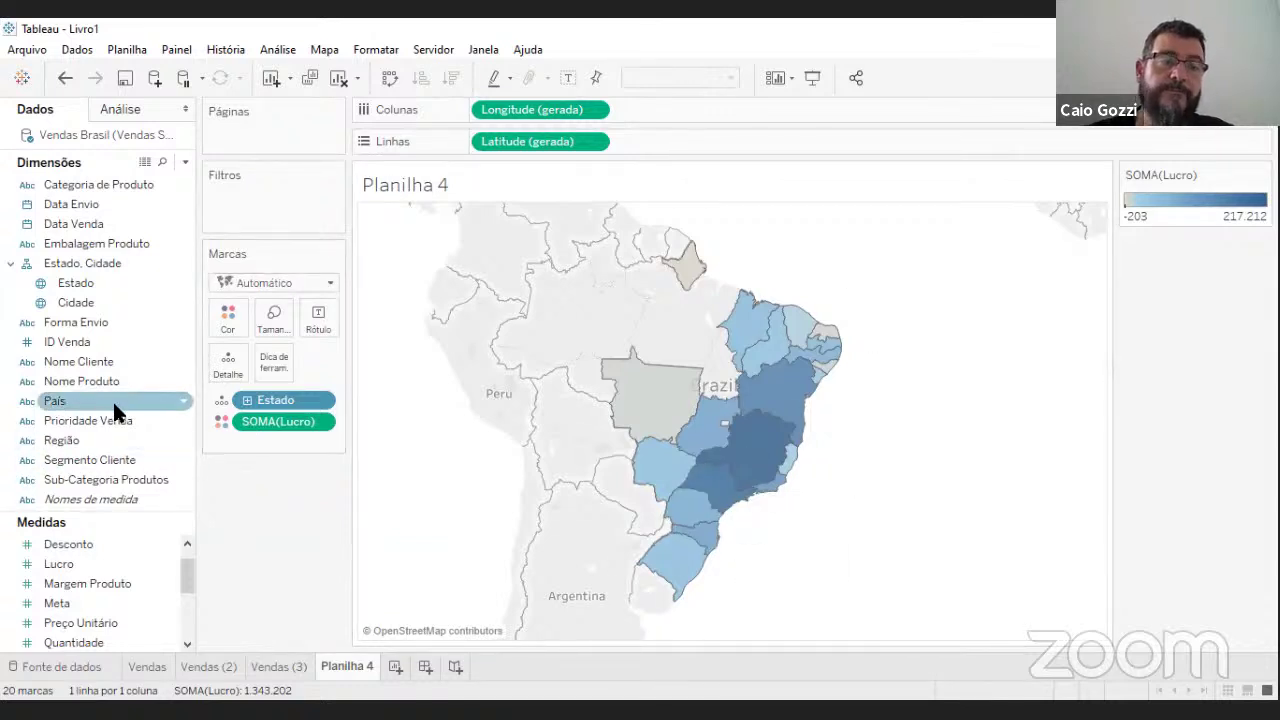
# Show a Sub-Categoria Produtos filter for the state profit map
pyautogui.rightClick(178, 476)
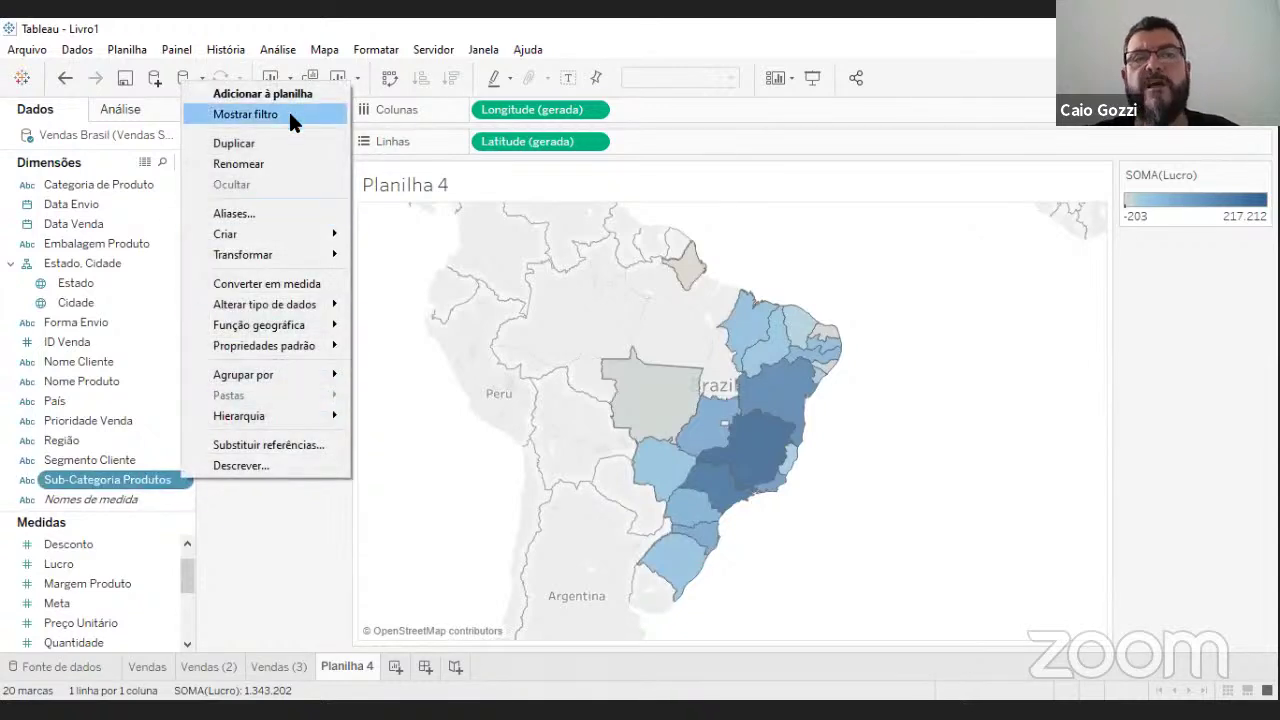
pyautogui.click(288, 114)
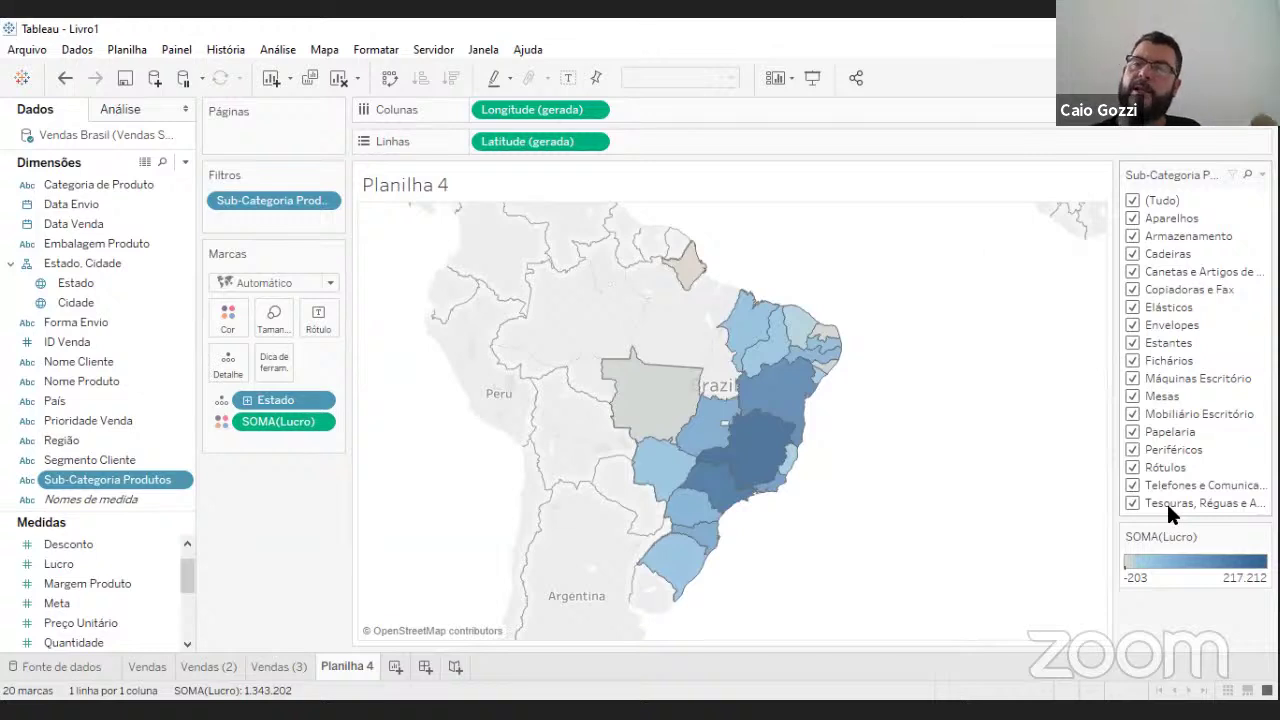
# Filter the map to Mesas only, add Fichários and Cadeiras one at a time, and restore all sub-categories
pyautogui.click(1133, 199)
pyautogui.click(1133, 199)
pyautogui.click(1133, 199)
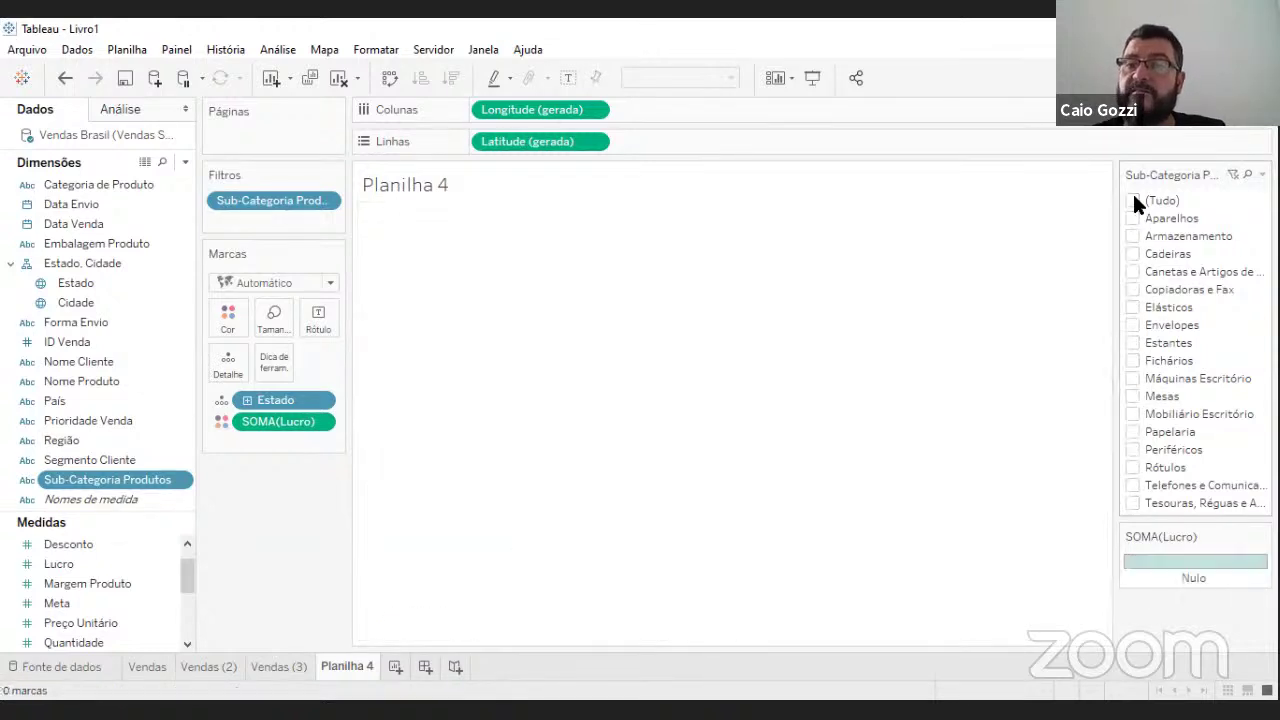
pyautogui.click(1133, 396)
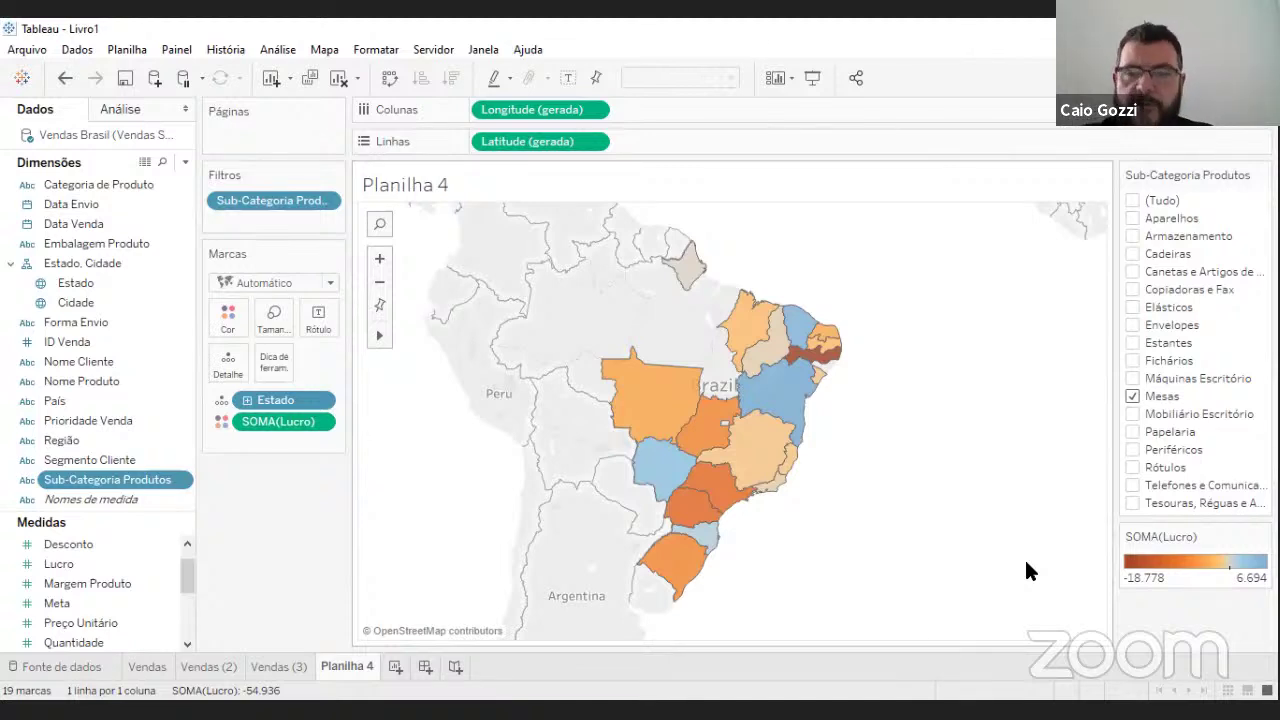
pyautogui.click(1132, 360)
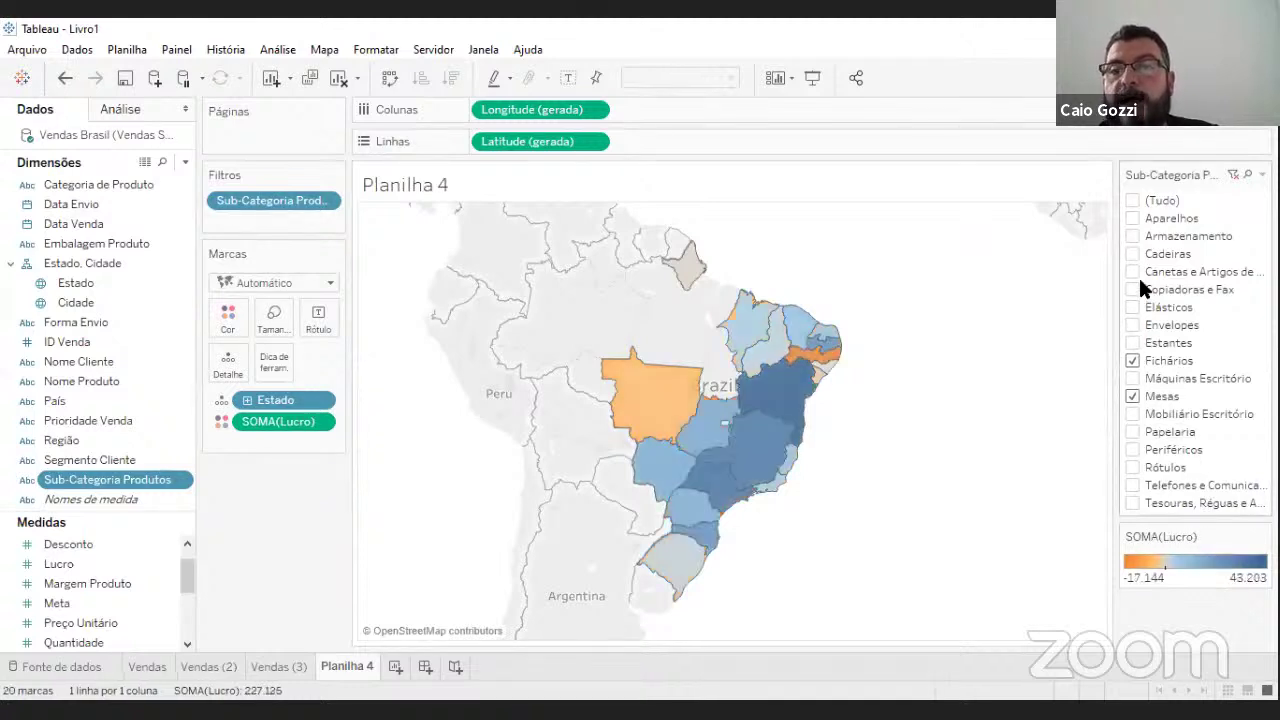
pyautogui.click(1137, 250)
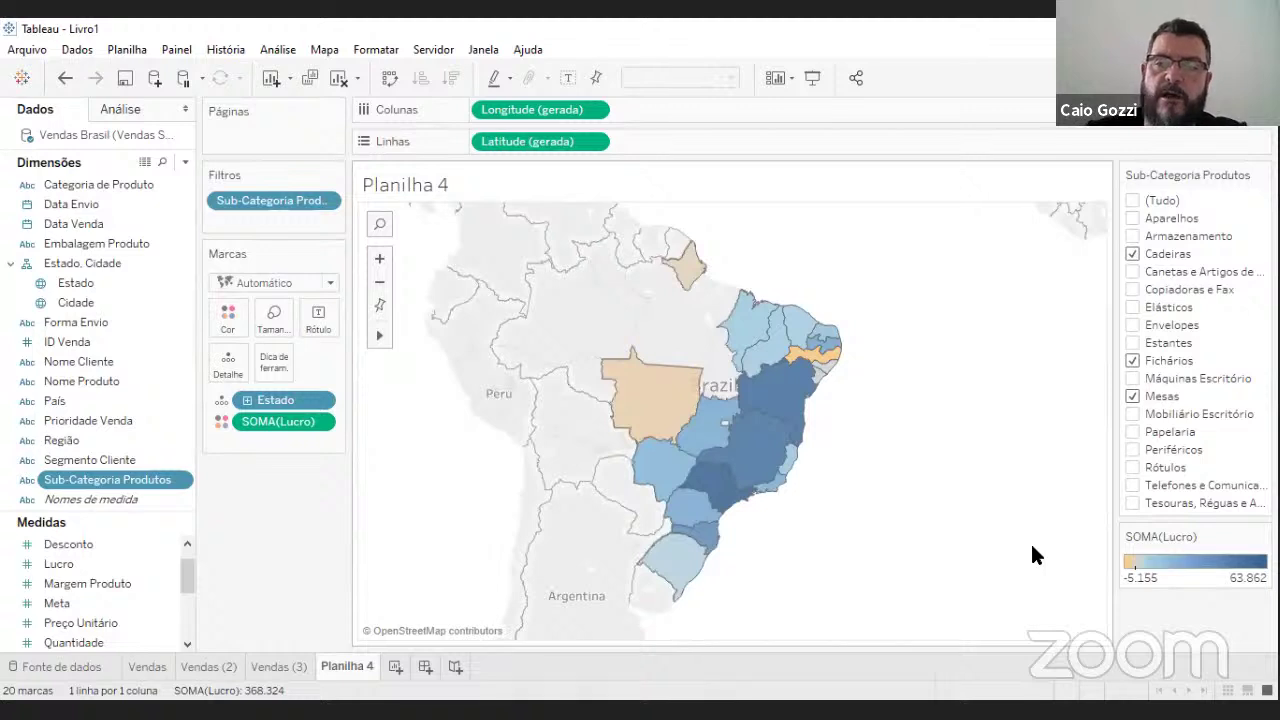
pyautogui.click(1140, 199)
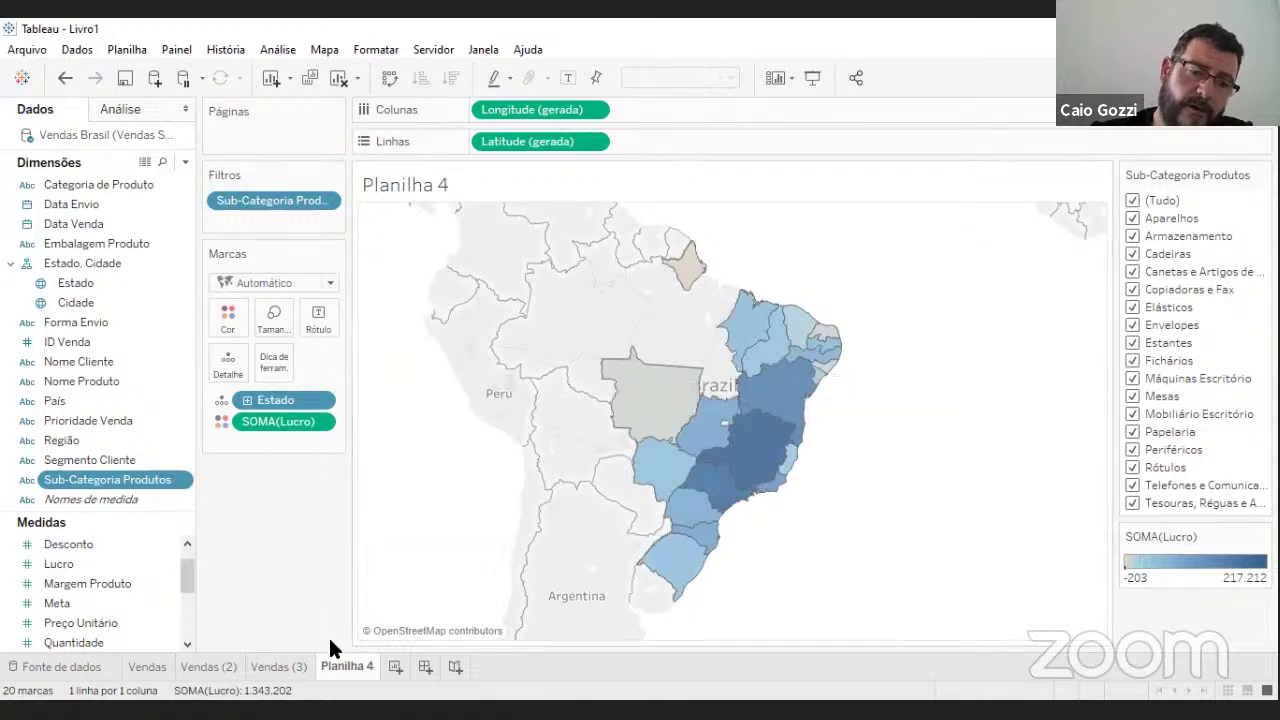
# Rename the state profit map worksheet to BRASIL
pyautogui.rightClick(350, 666)
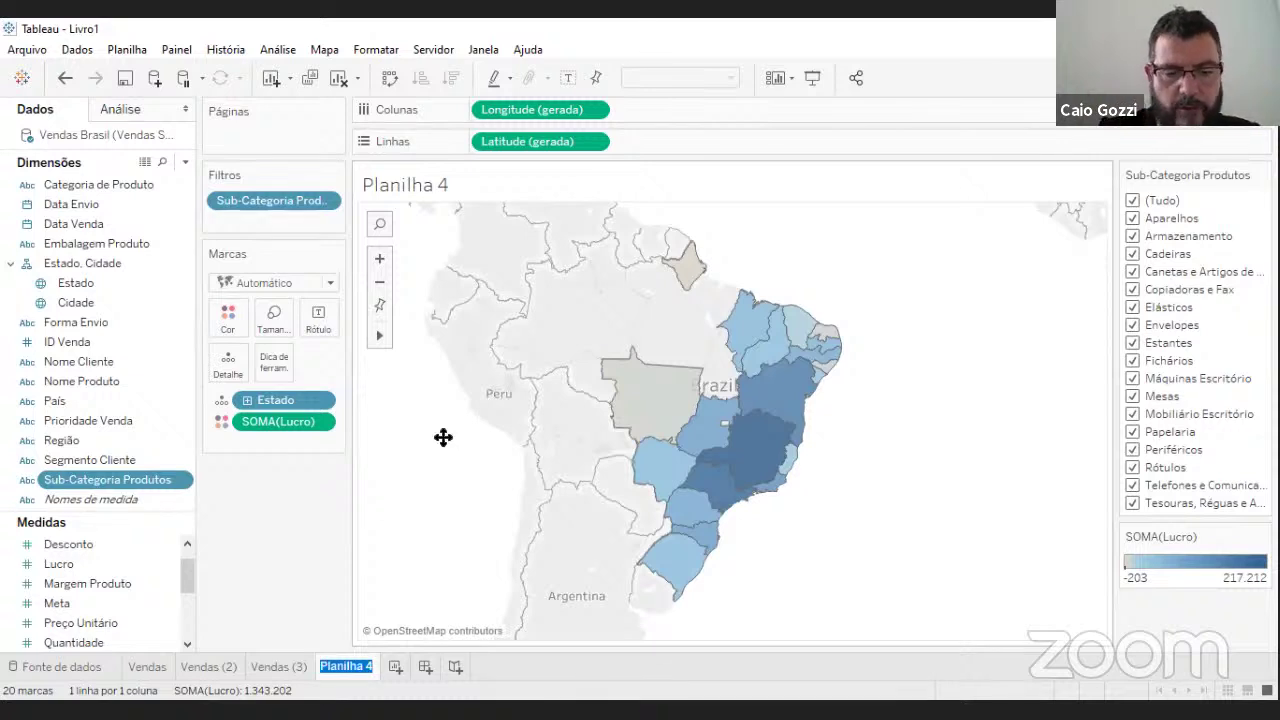
pyautogui.write('BRASIL')
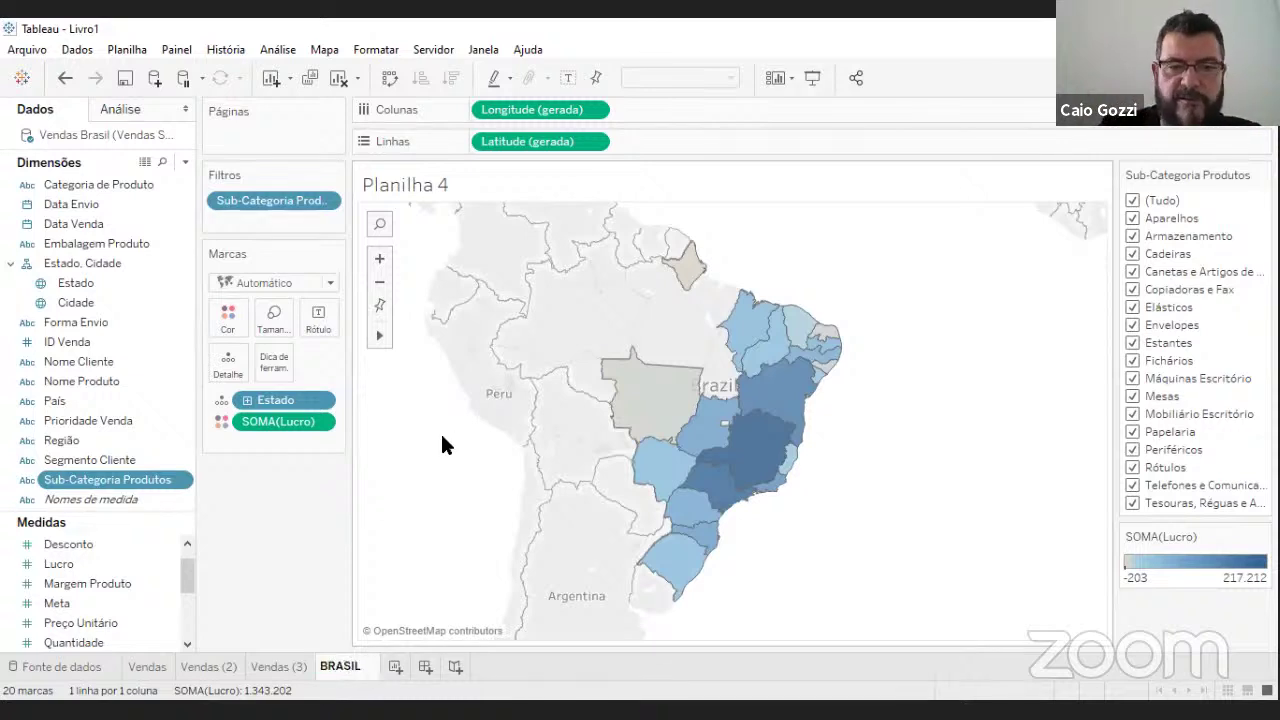
pyautogui.press('Return')
# Map Cidade as points on a new worksheet, colour them by Lucro, and inspect the darkest orange city
pyautogui.click(396, 666)
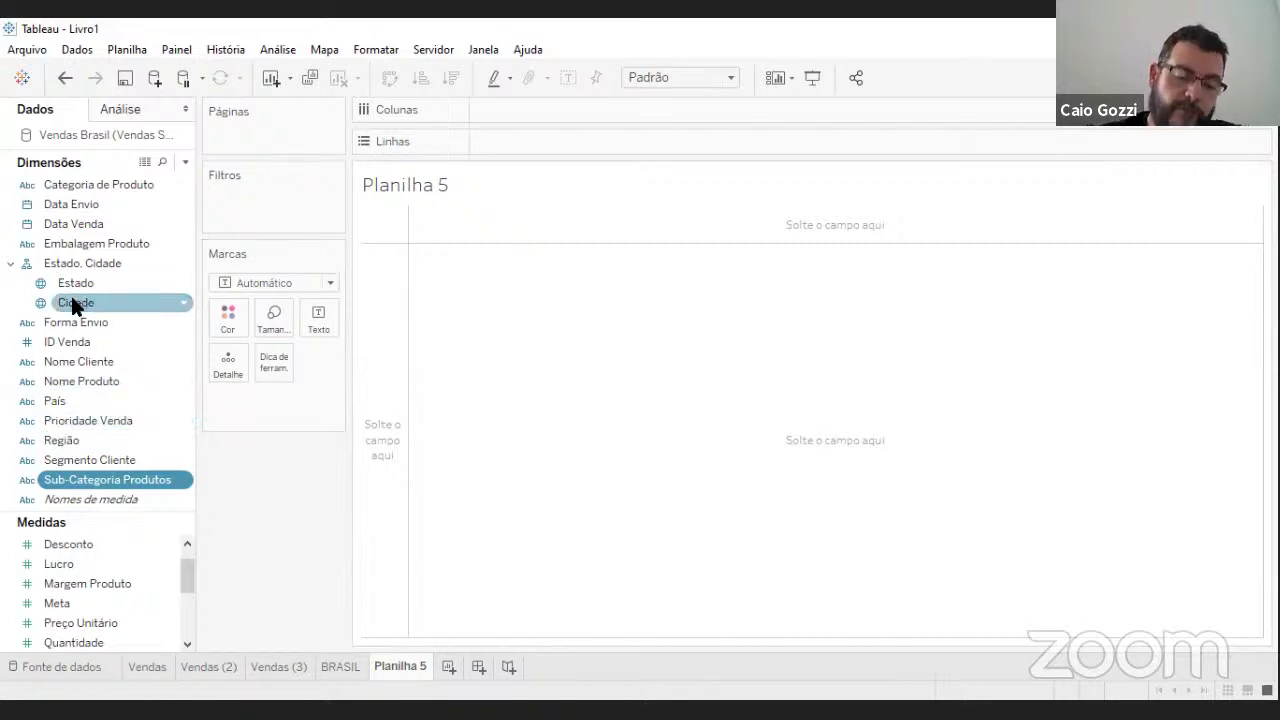
pyautogui.moveTo(72, 298); pyautogui.dragTo(612, 330)
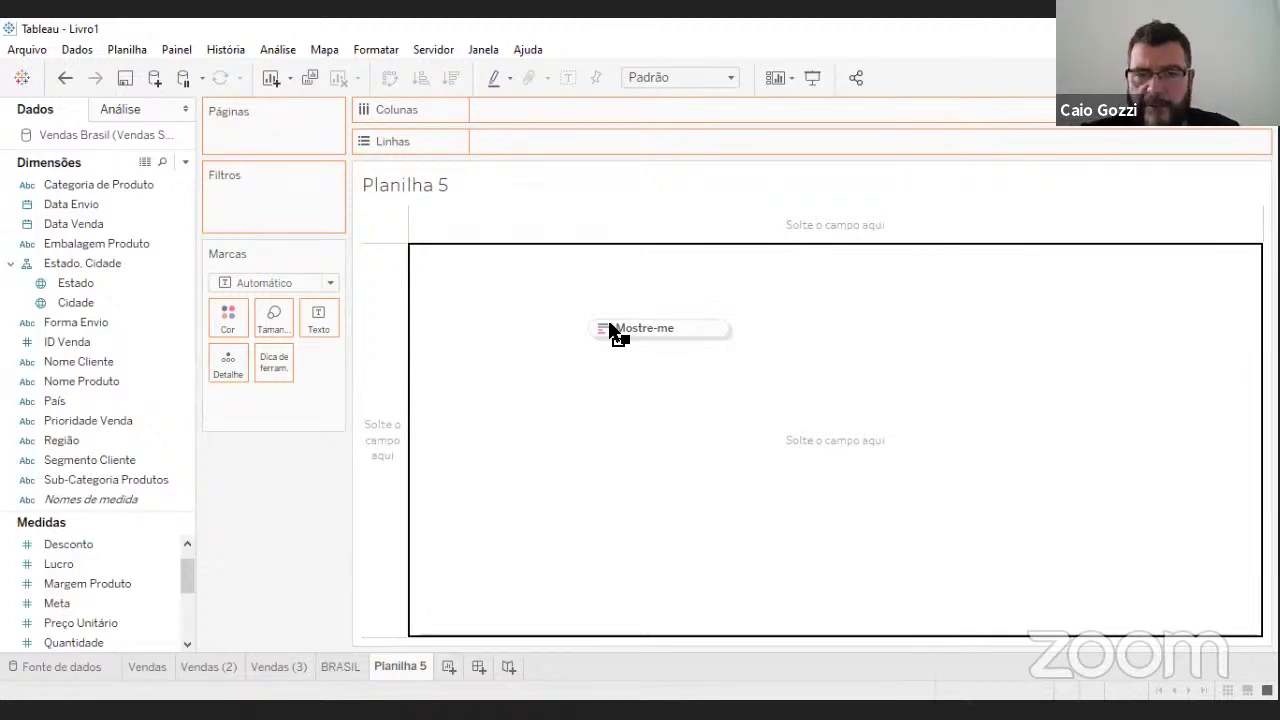
pyautogui.moveTo(612, 330); pyautogui.dragTo(612, 330)
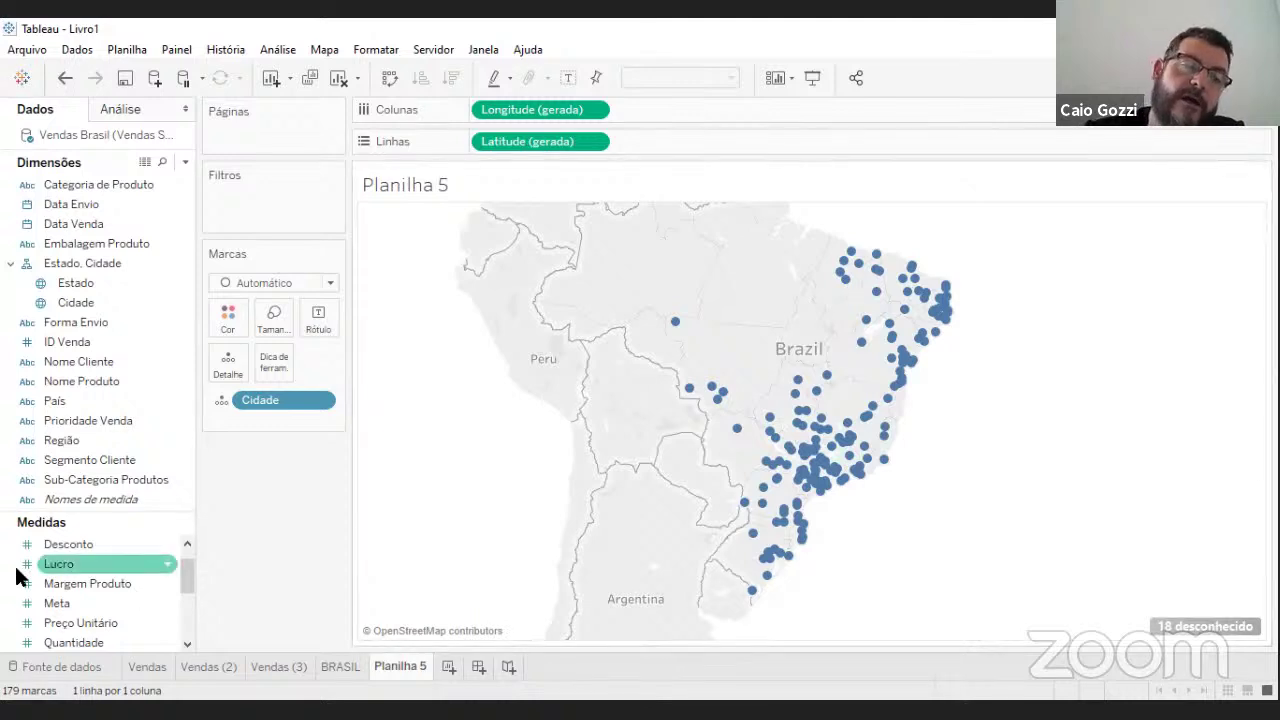
pyautogui.moveTo(73, 564); pyautogui.dragTo(232, 322)
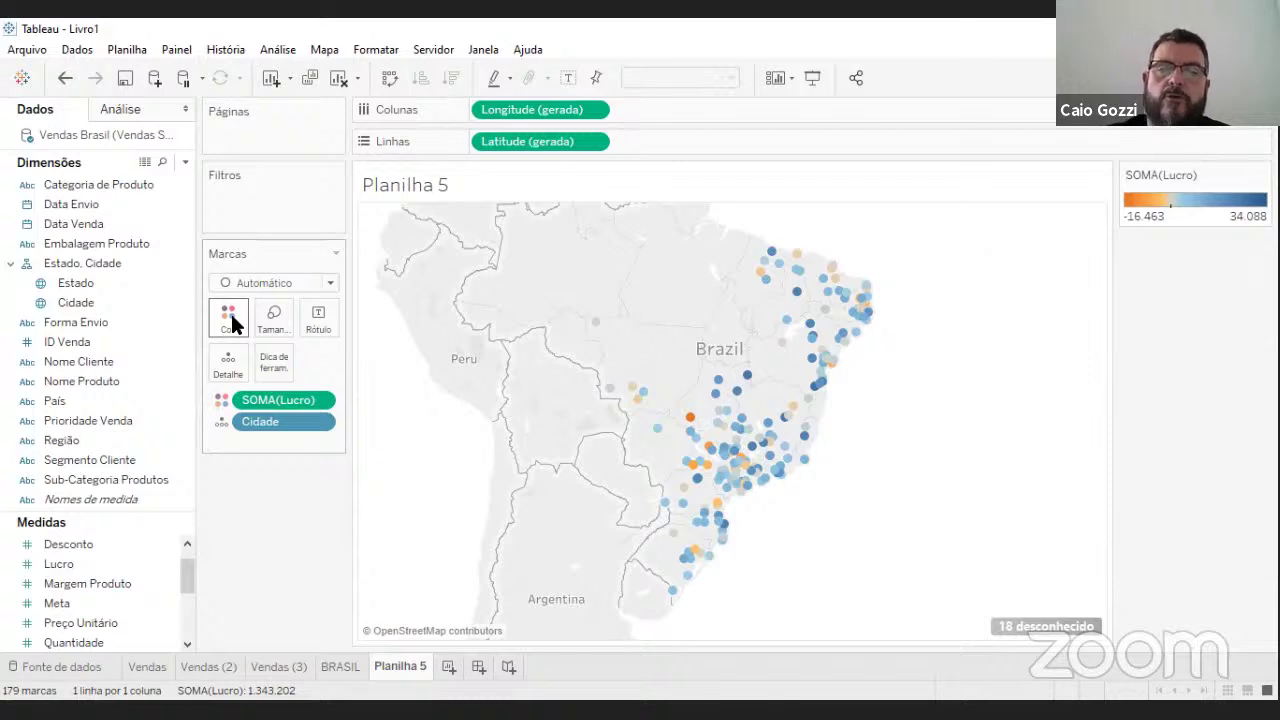
pyautogui.moveTo(690, 420)
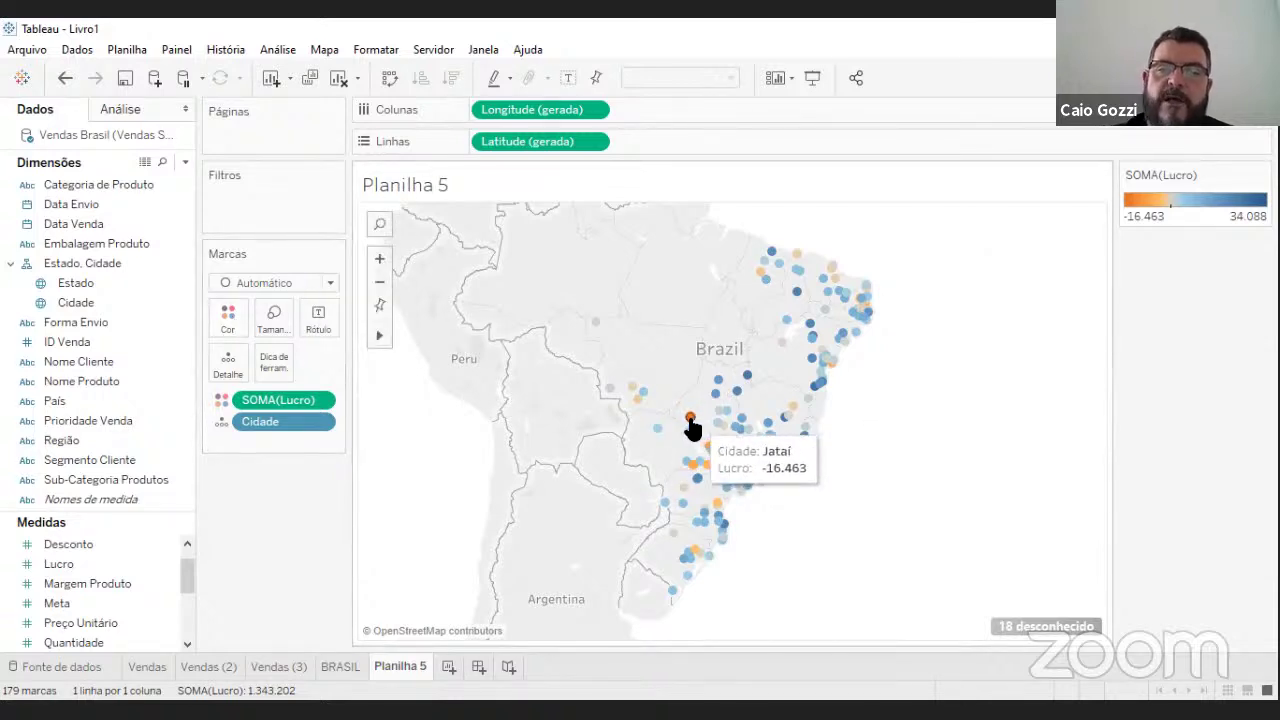